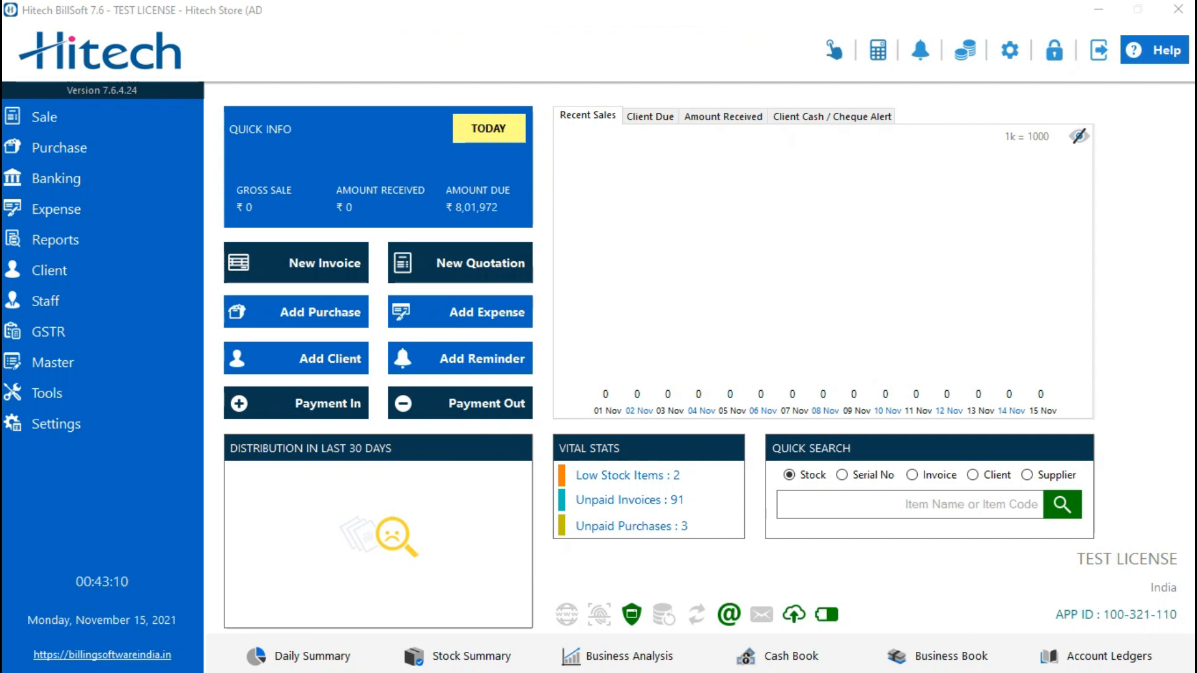
# Set the inventory identifier to Barcode in the general application settings and close the settings.
pyautogui.click(121, 432)
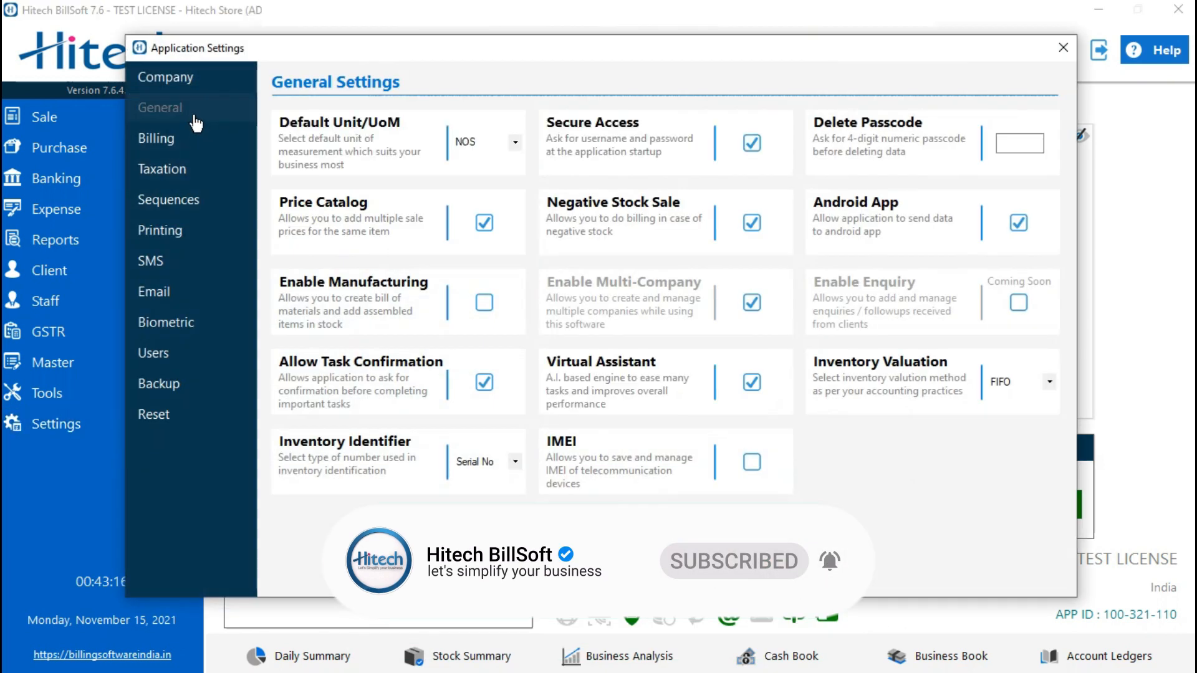
pyautogui.click(516, 461)
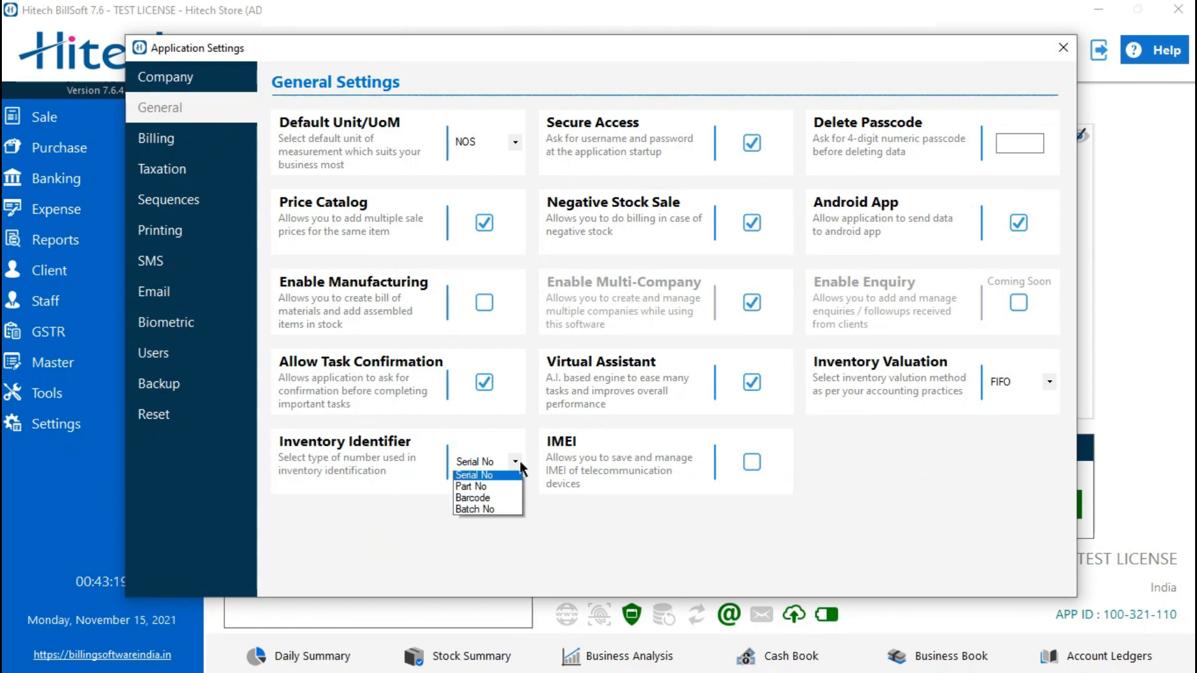
pyautogui.click(496, 500)
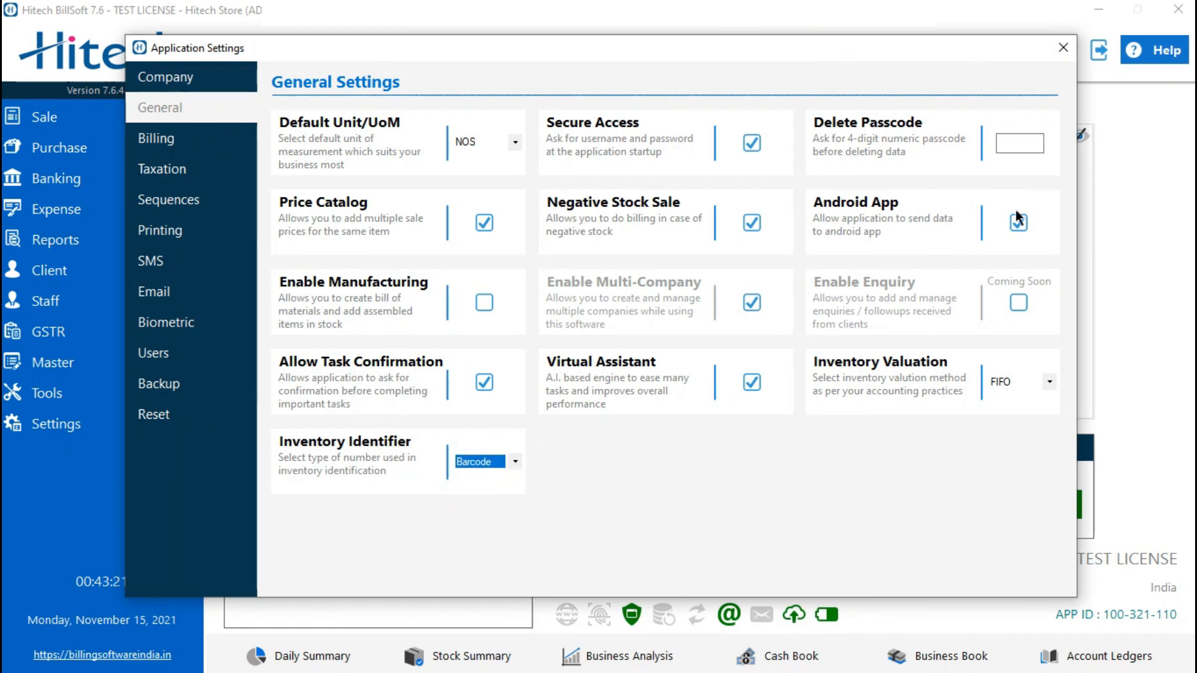
pyautogui.click(1063, 54)
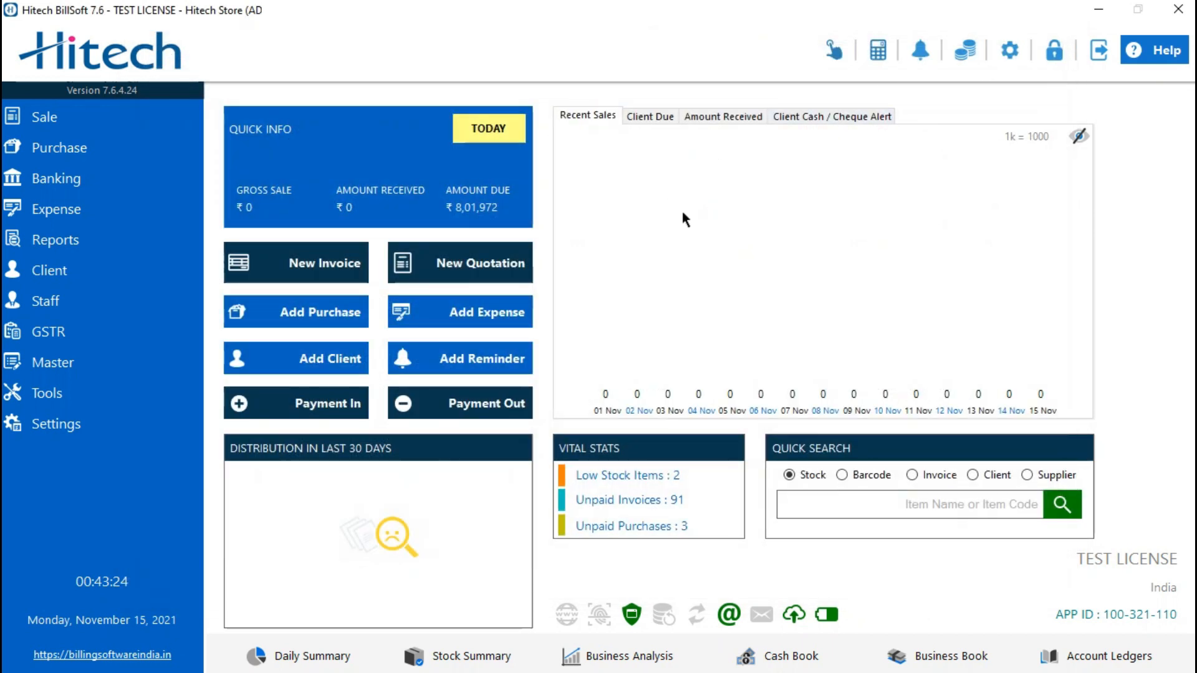
# Start adding a new product and create MILK as its product group without HSN code or GST rates.
pyautogui.click(156, 365)
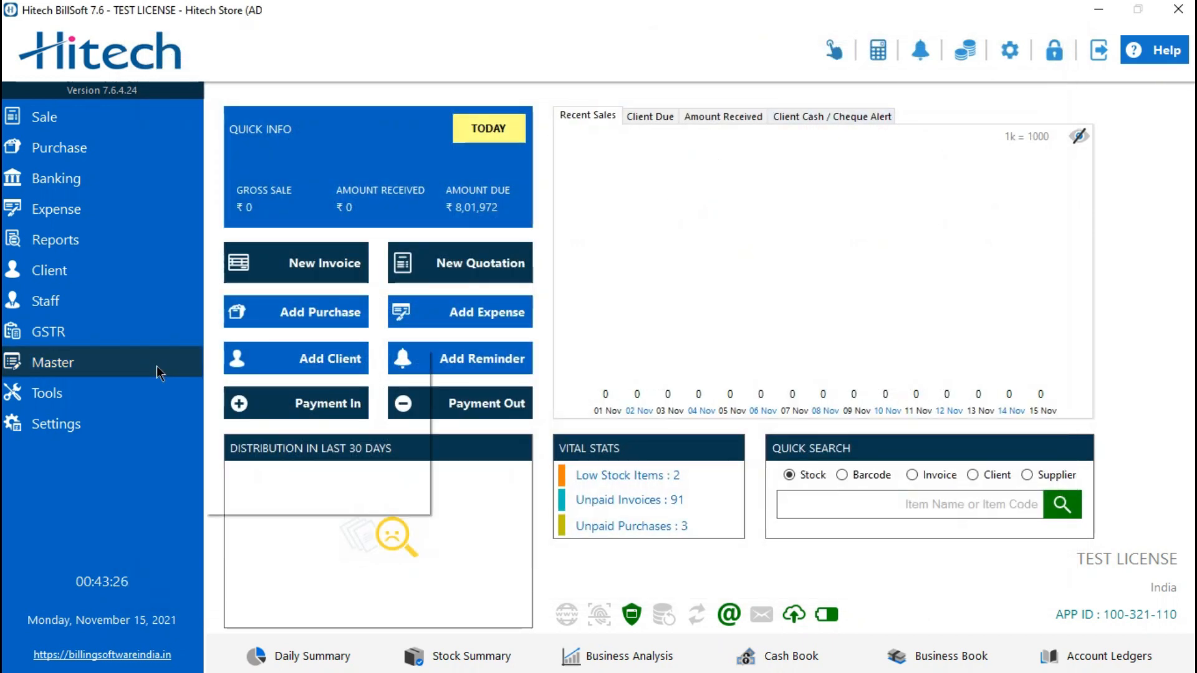
pyautogui.click(237, 359)
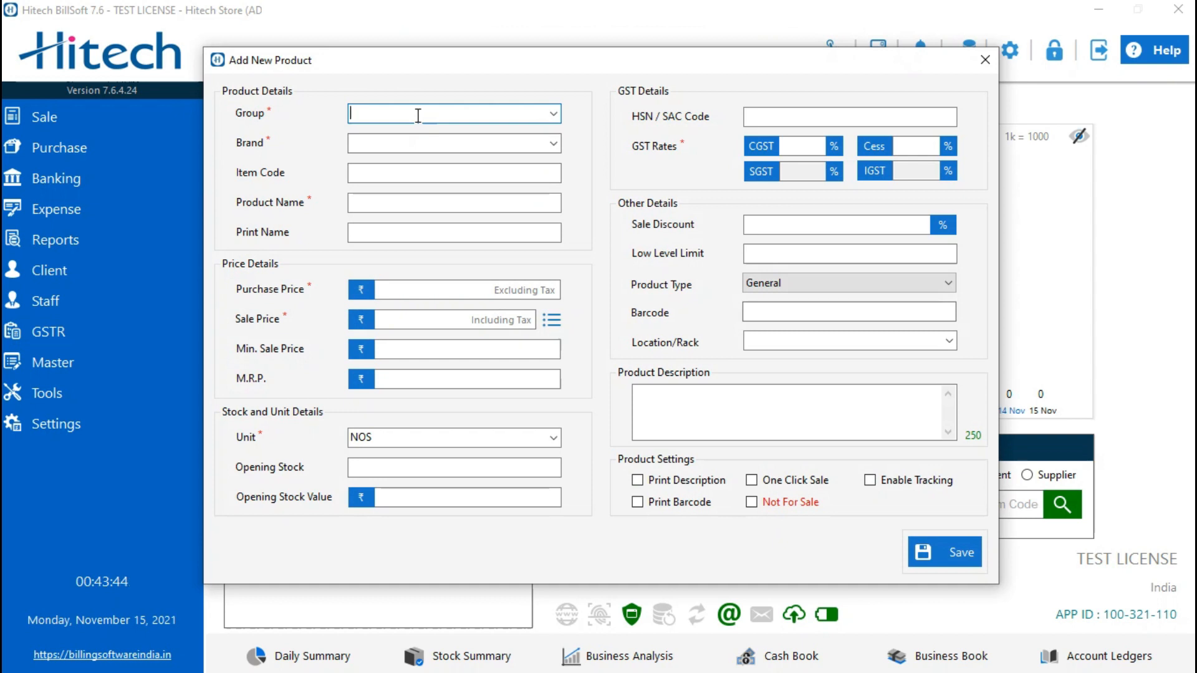
pyautogui.press('capslock')
pyautogui.write('MILK')
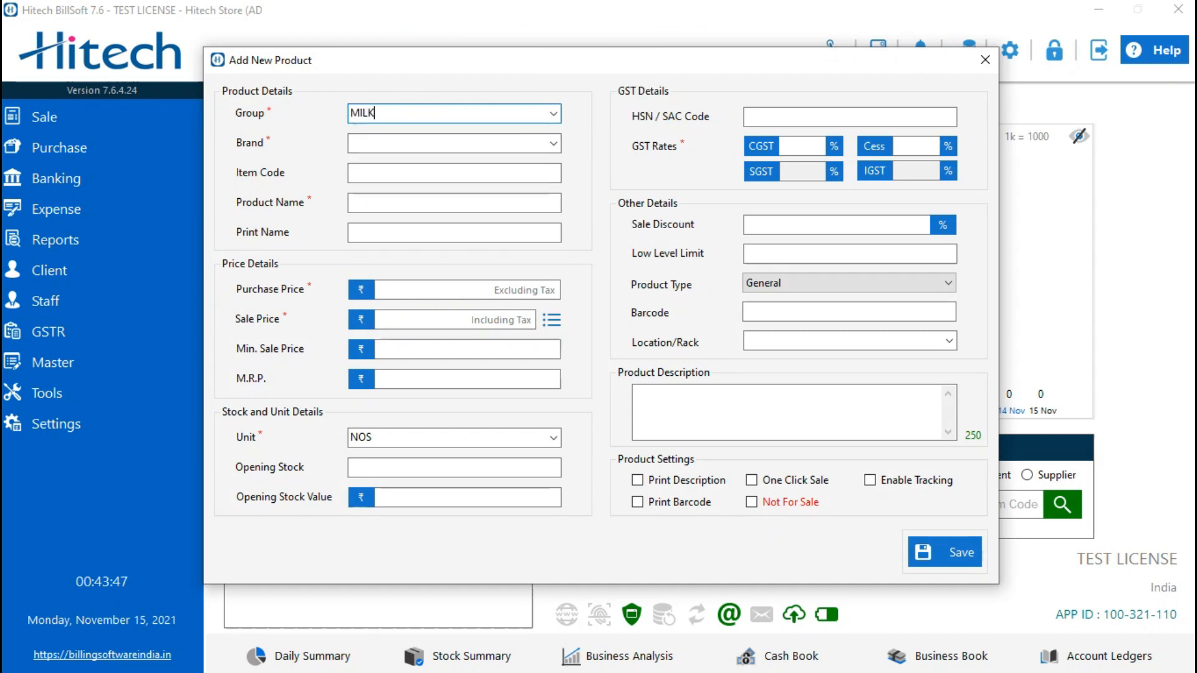
pyautogui.click(428, 145)
pyautogui.click(670, 391)
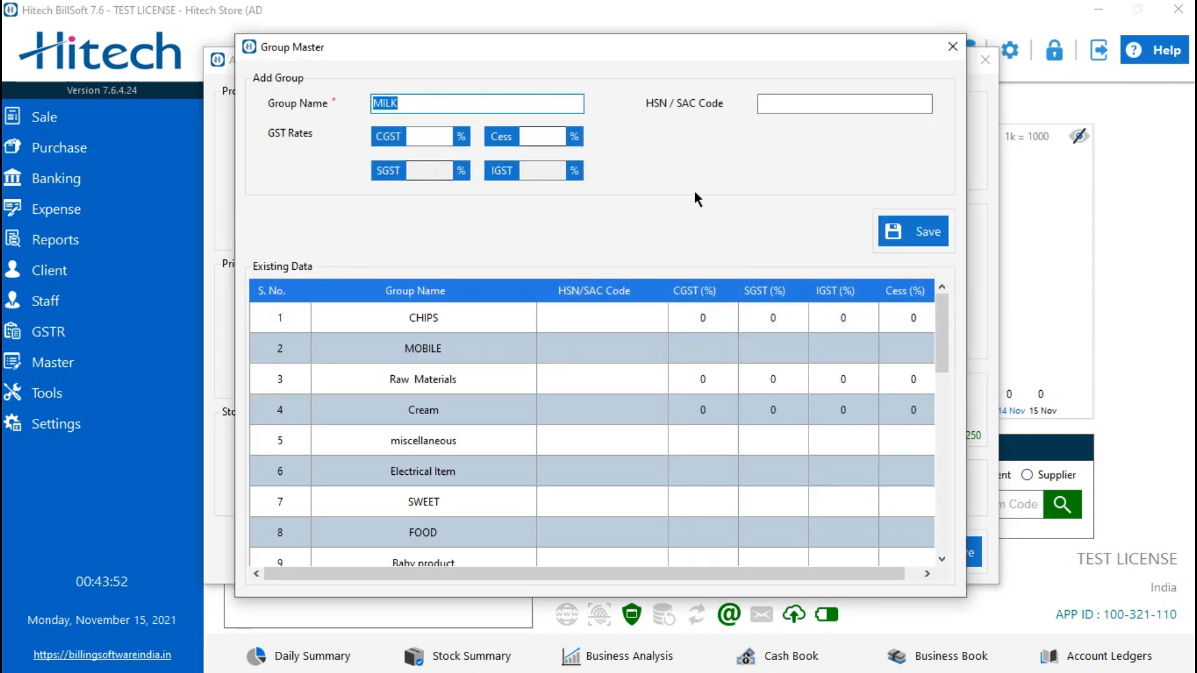
pyautogui.click(915, 243)
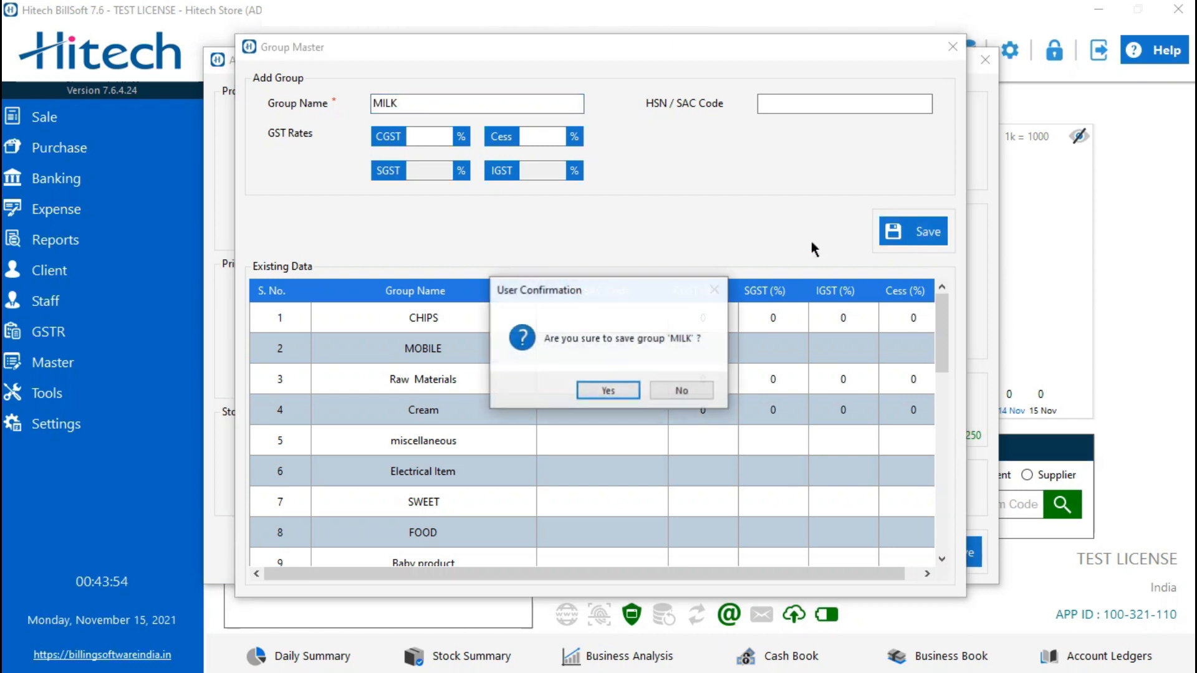
pyautogui.click(604, 391)
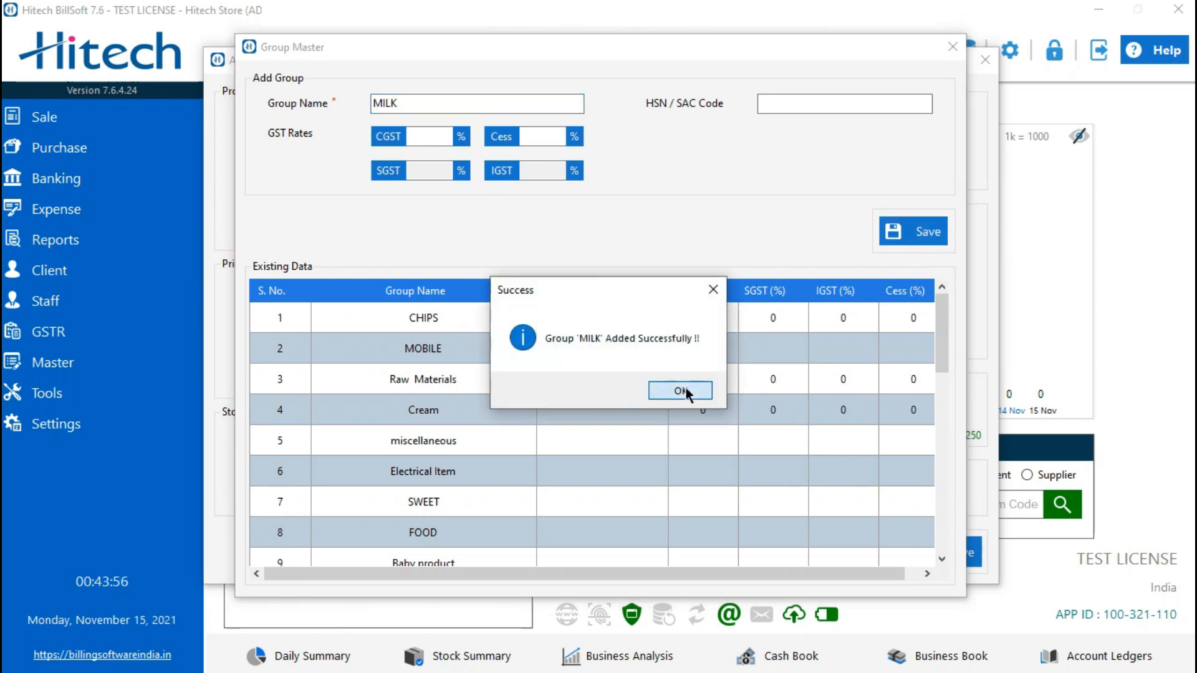
pyautogui.click(683, 391)
# Choose the brand Amul, name the product "Amul MILK 1L" and shorten its print name to "Amul MILK".
pyautogui.write('AMUL')
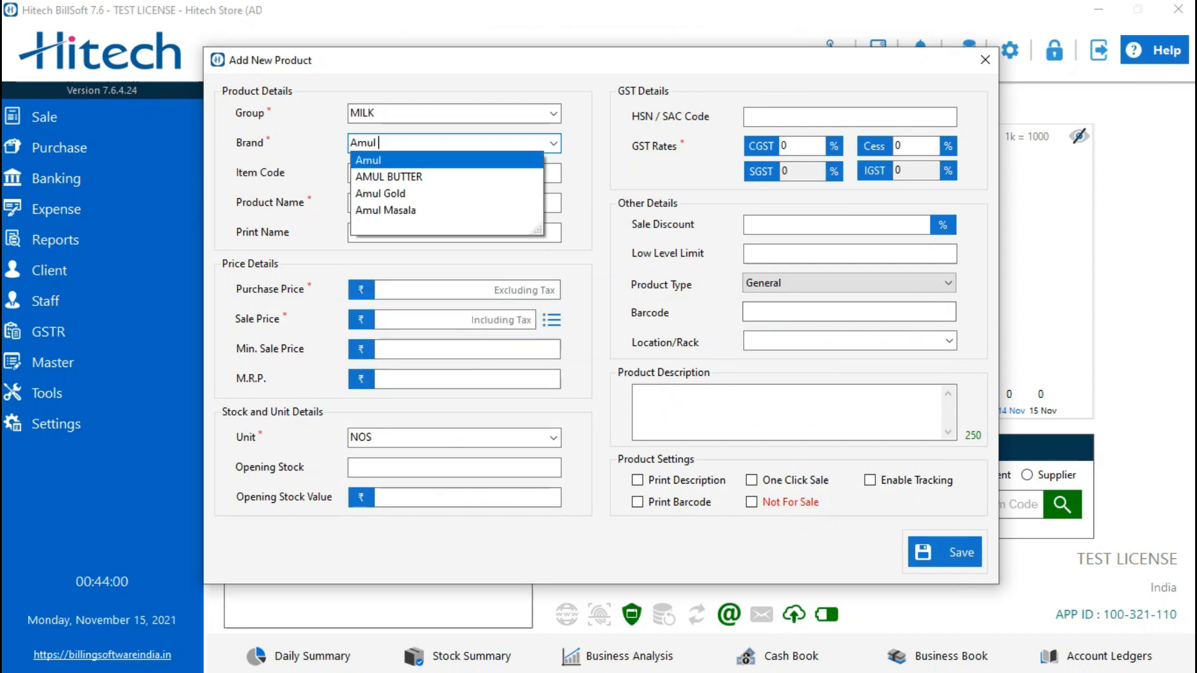
pyautogui.click(400, 156)
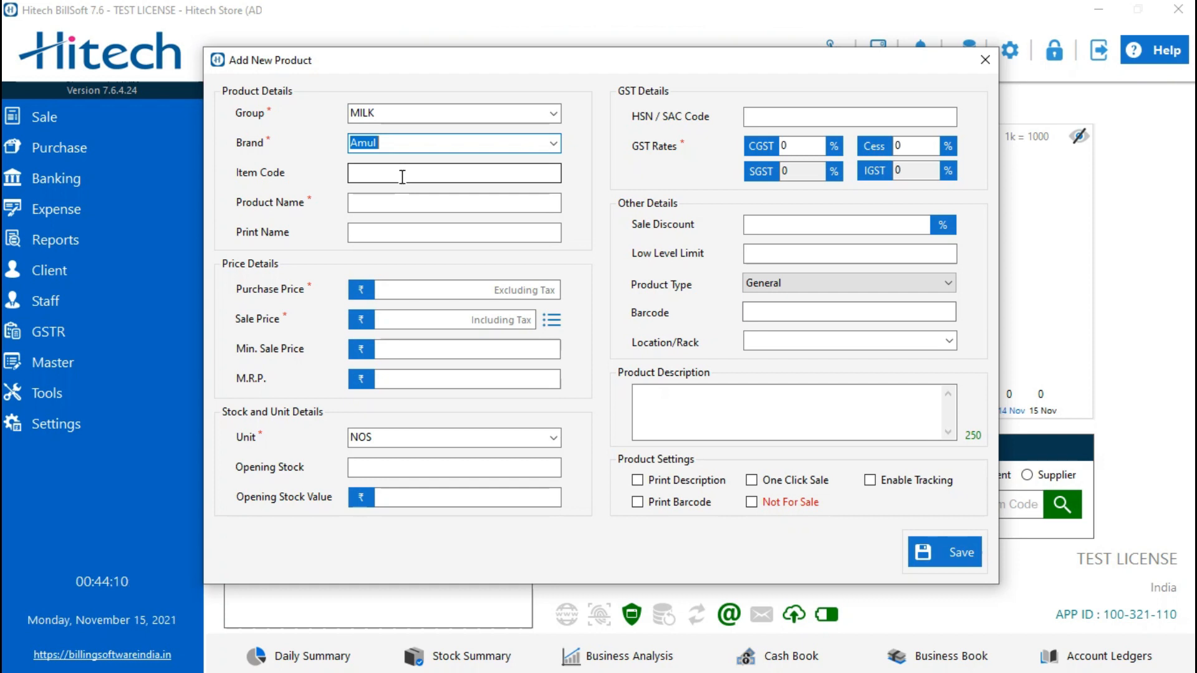
pyautogui.click(393, 203)
pyautogui.write('Amul ')
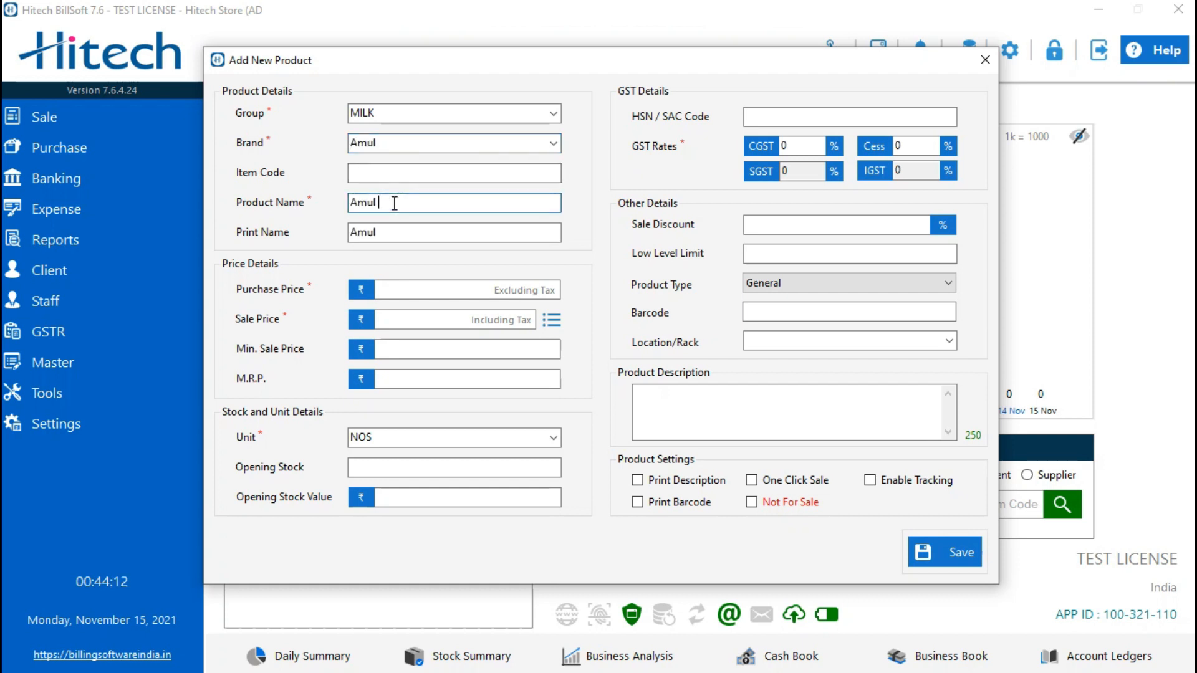
pyautogui.write('MILK 1L')
pyautogui.click(429, 232)
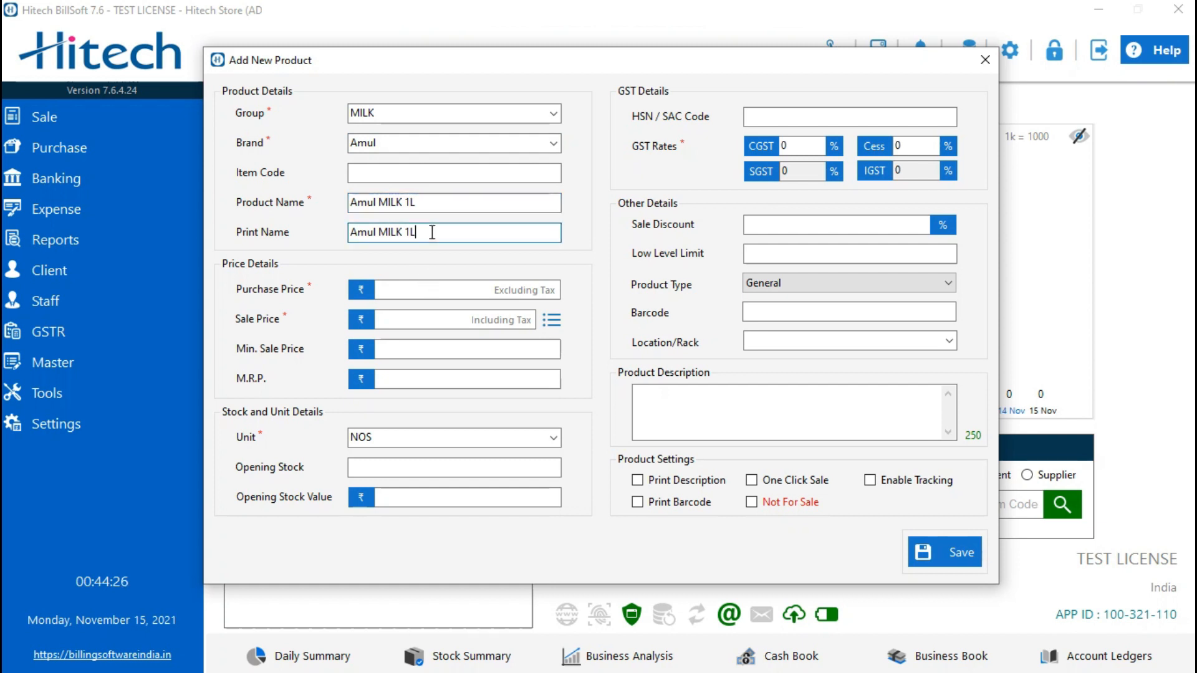
pyautogui.press('BackSpace')
pyautogui.press('BackSpace')
# Set the product's purchase price to 30 and its sale price to 50.
pyautogui.click(406, 284)
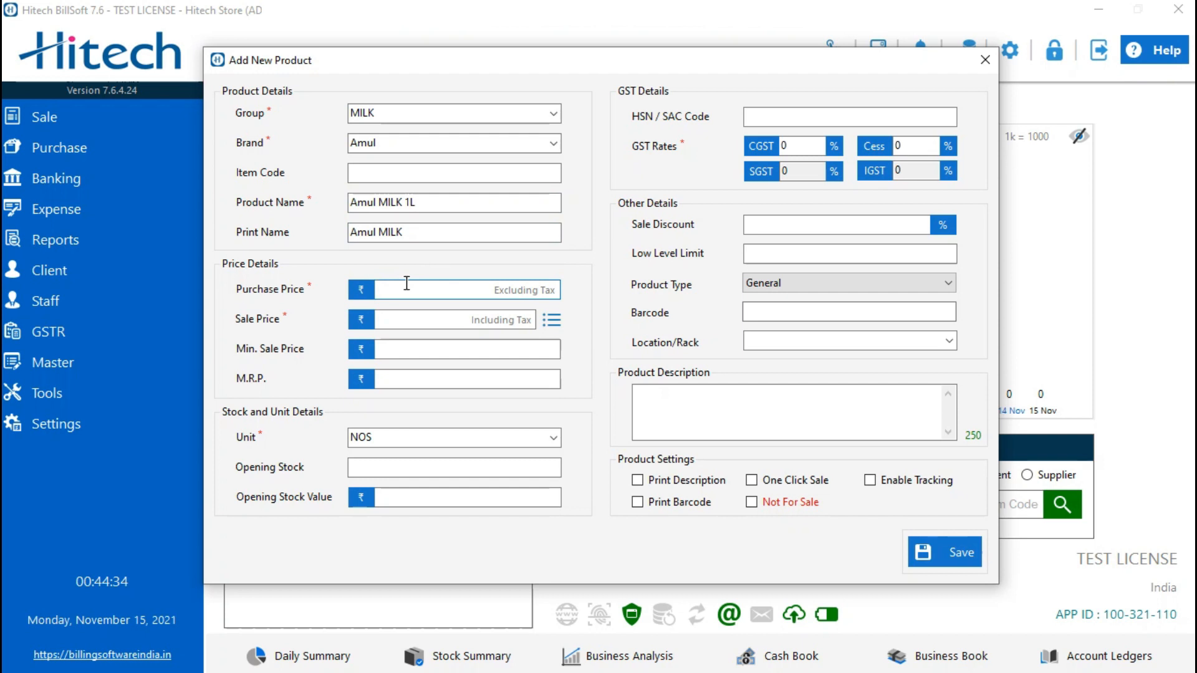
pyautogui.write('30')
pyautogui.click(378, 319)
pyautogui.click(389, 320)
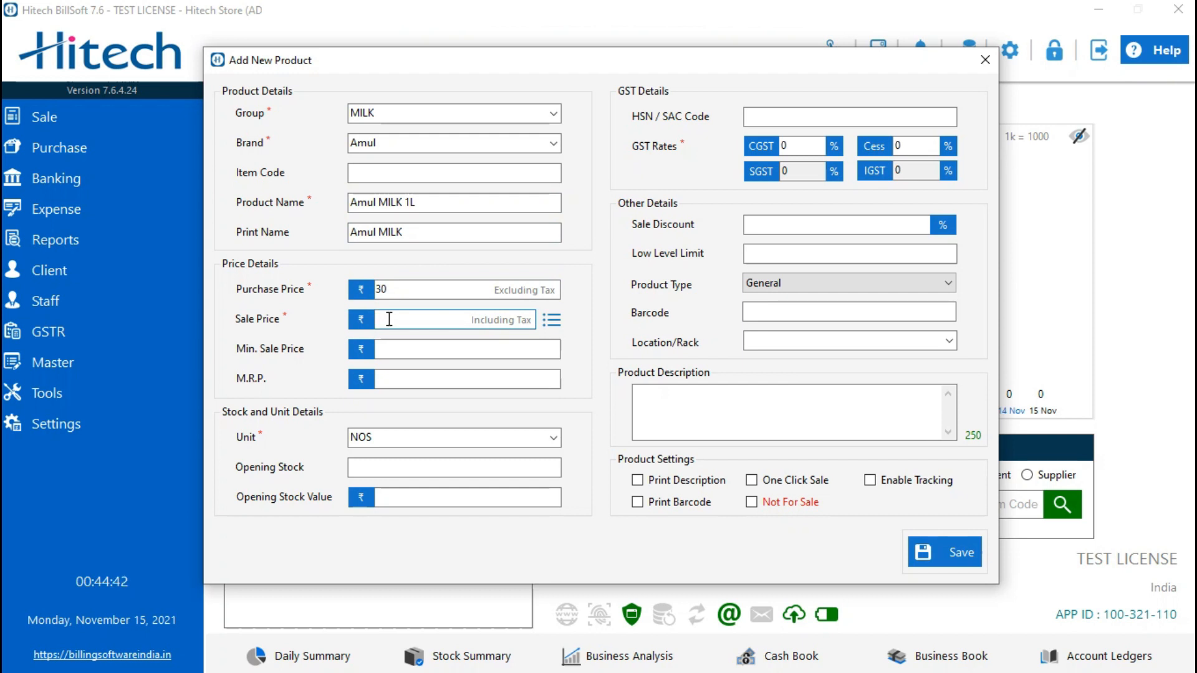
pyautogui.write('50')
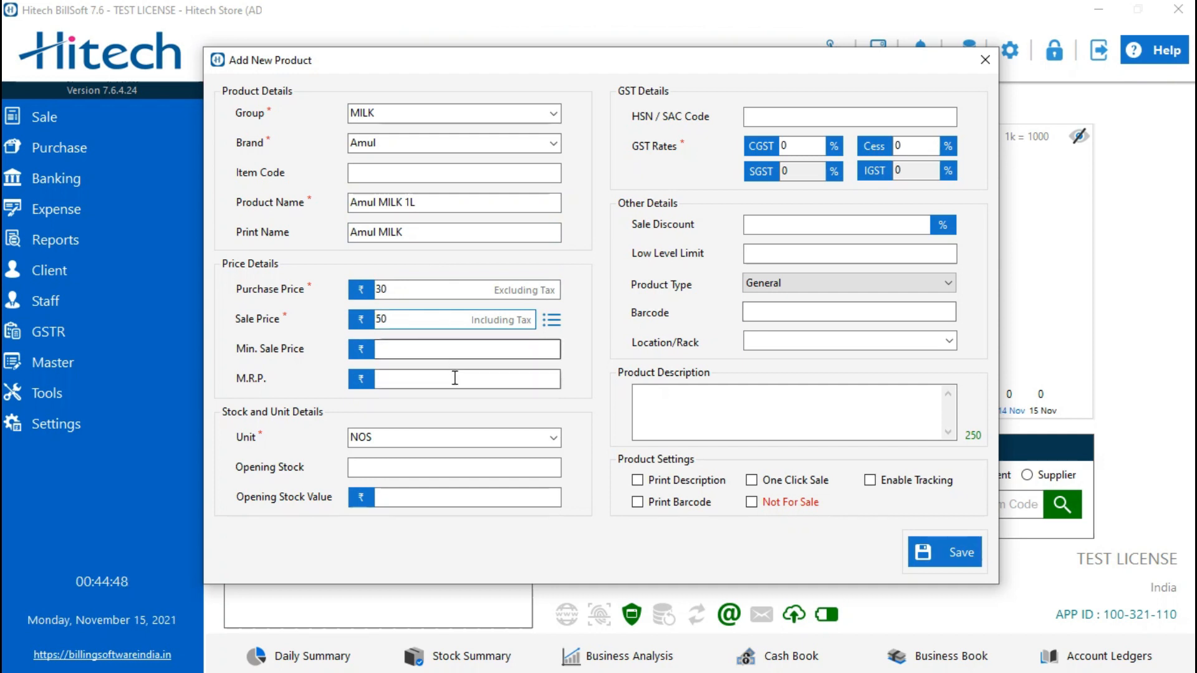
pyautogui.click(419, 350)
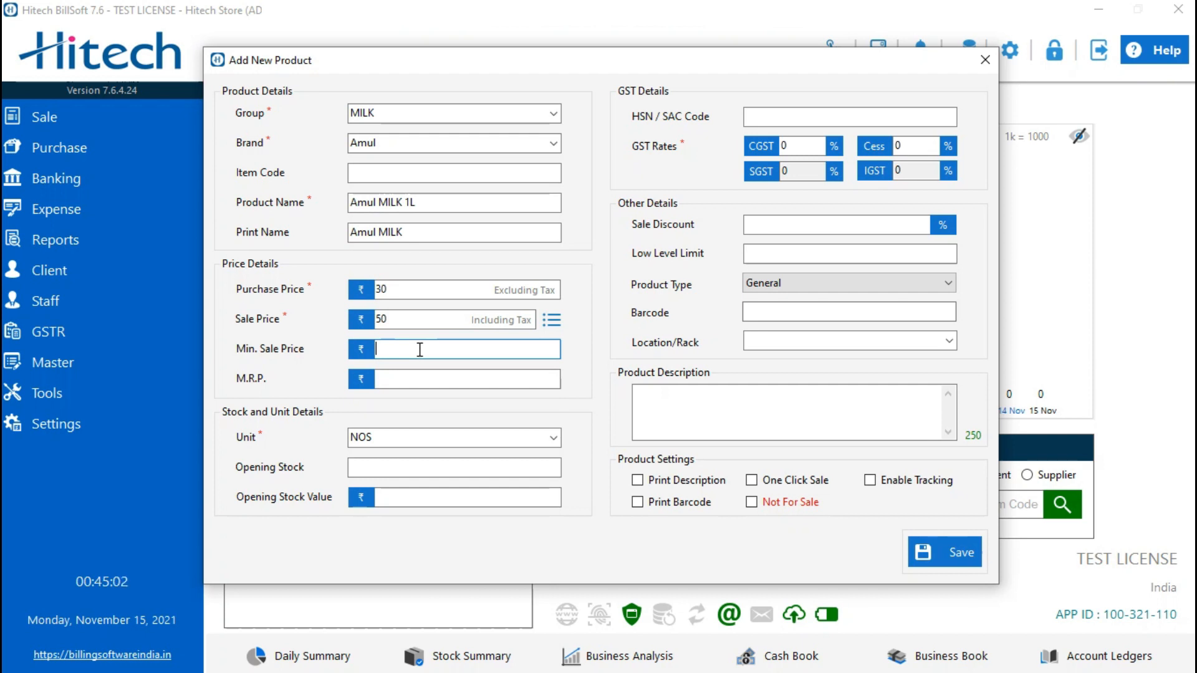
# Change the product's stock unit to PAC.
pyautogui.click(555, 440)
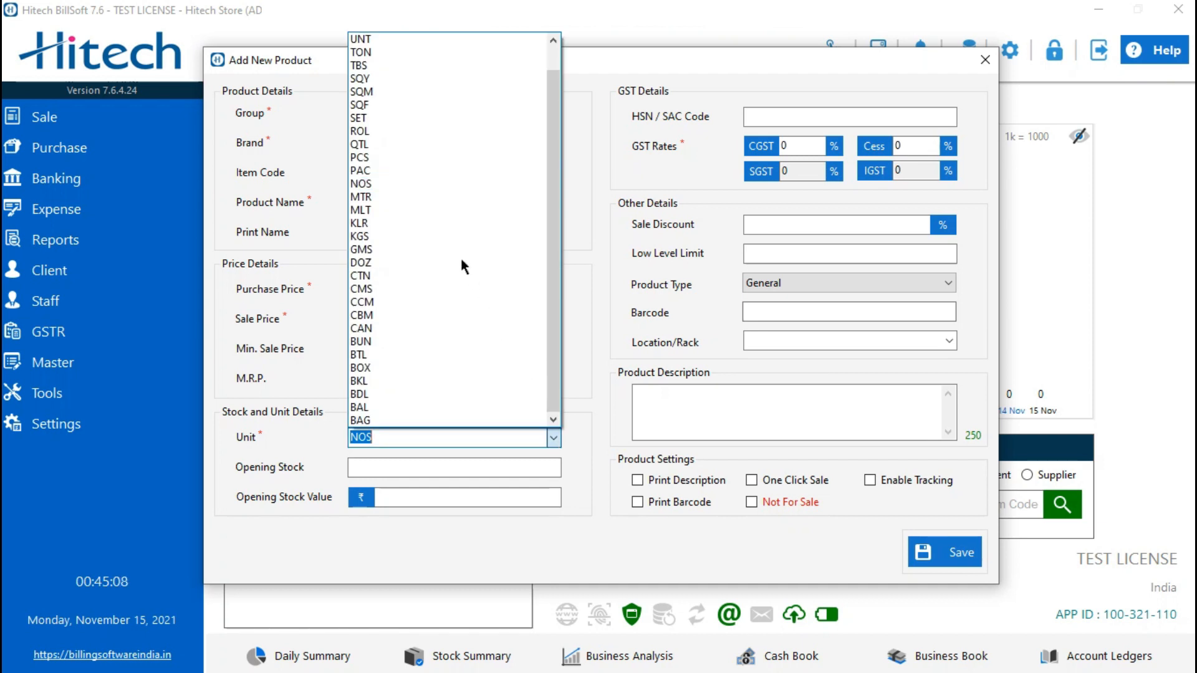
pyautogui.click(422, 172)
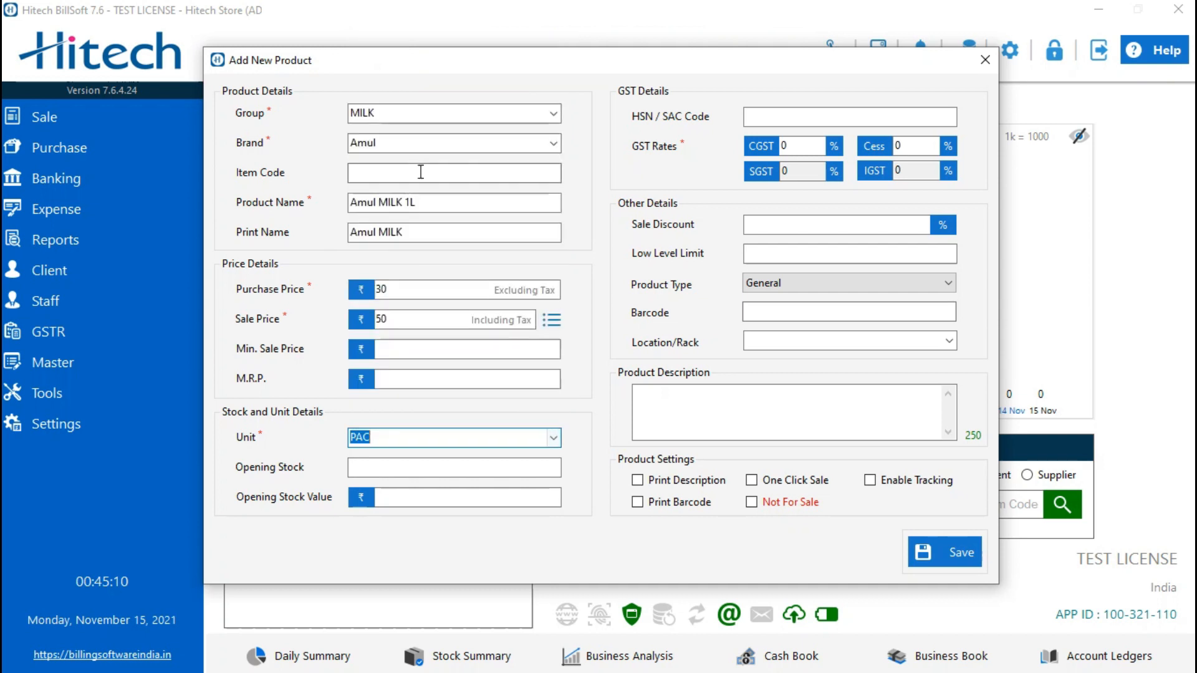
pyautogui.click(372, 466)
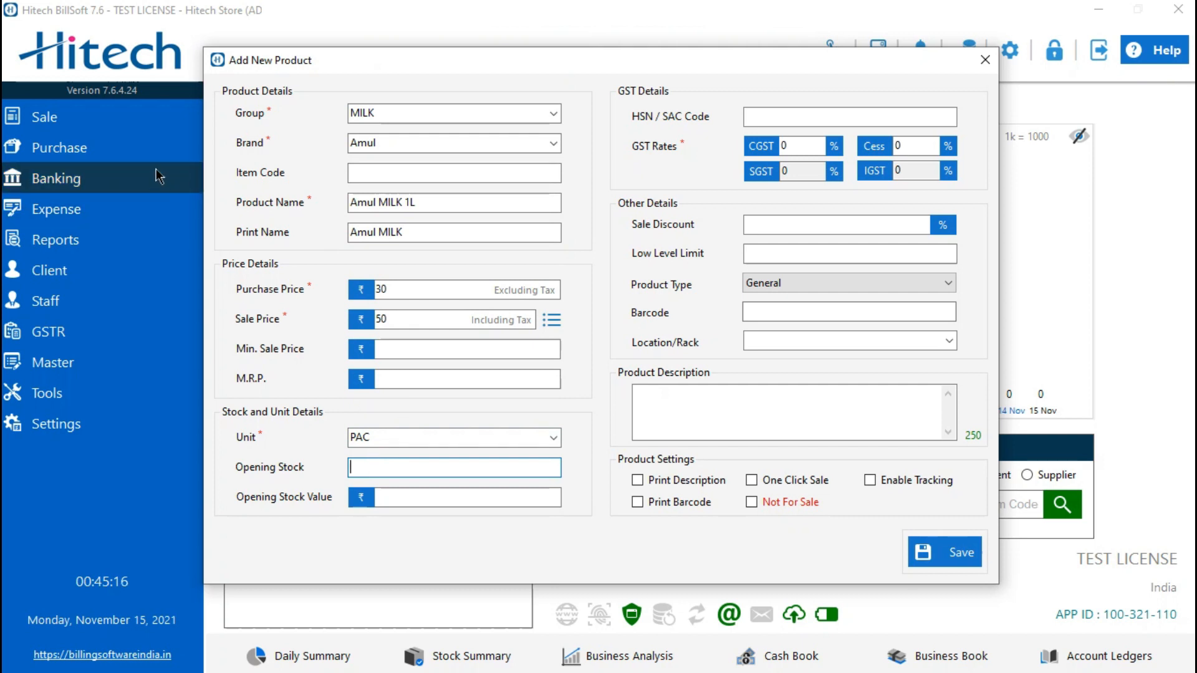
# Enter 1234 as the product's HSN/SAC code and set the CGST rate to 2.5%.
pyautogui.click(748, 118)
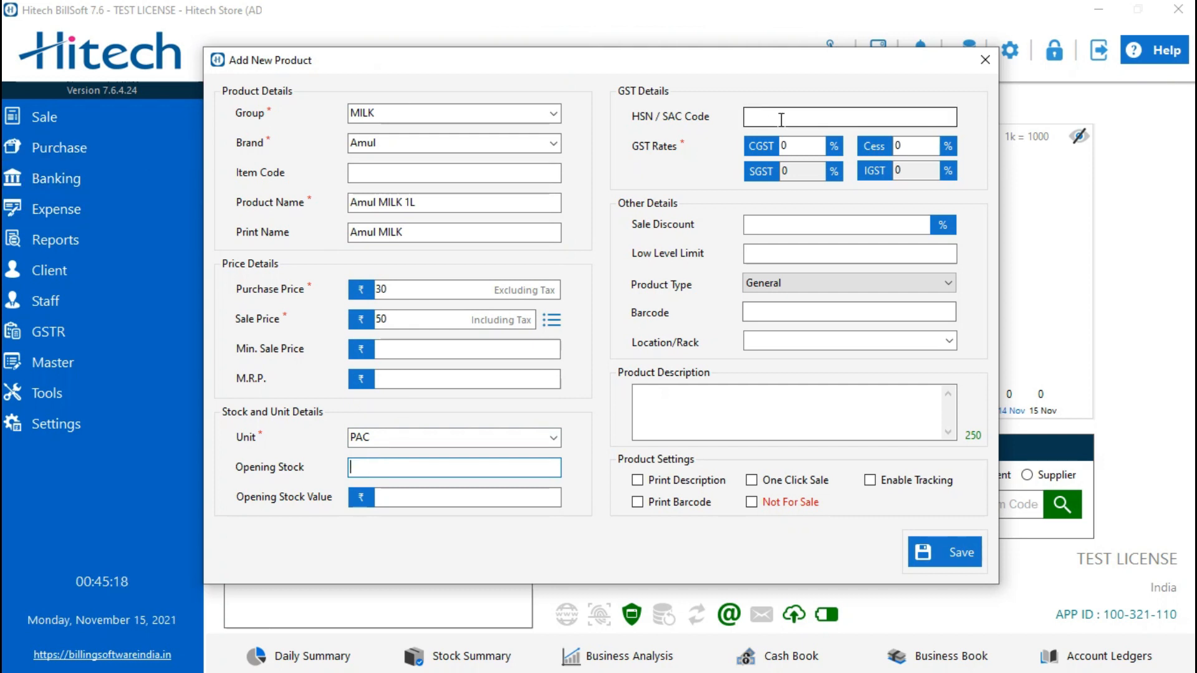
pyautogui.write('1234')
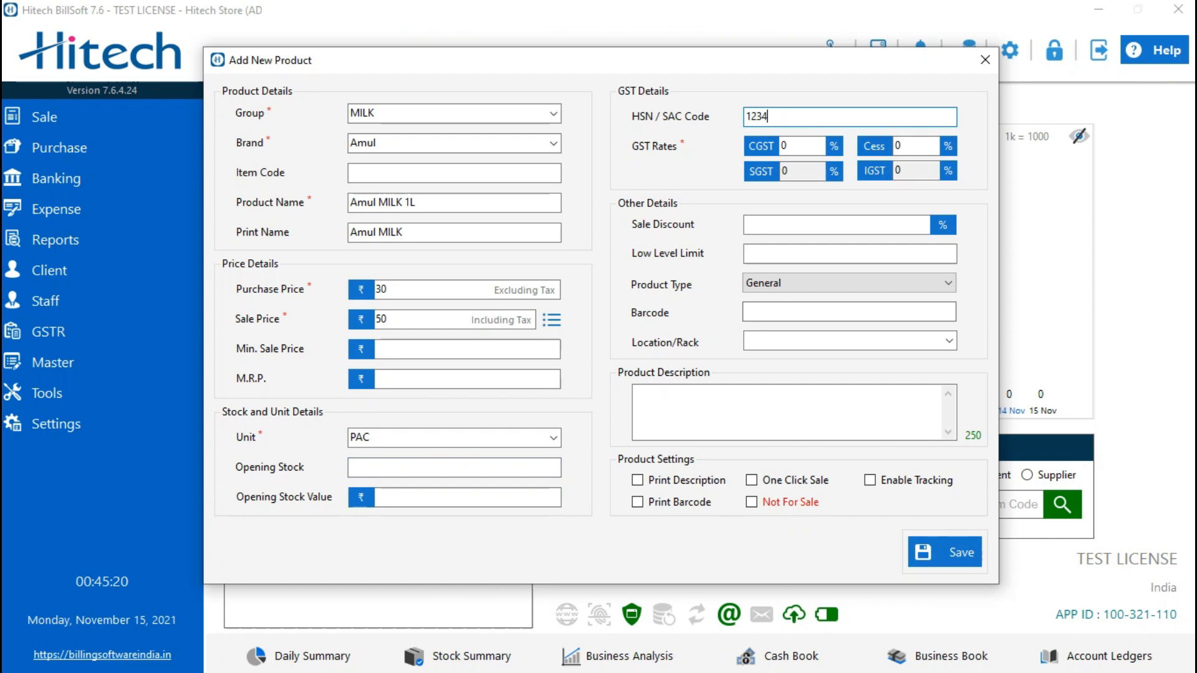
pyautogui.click(798, 149)
pyautogui.press('BackSpace')
pyautogui.write('2.5')
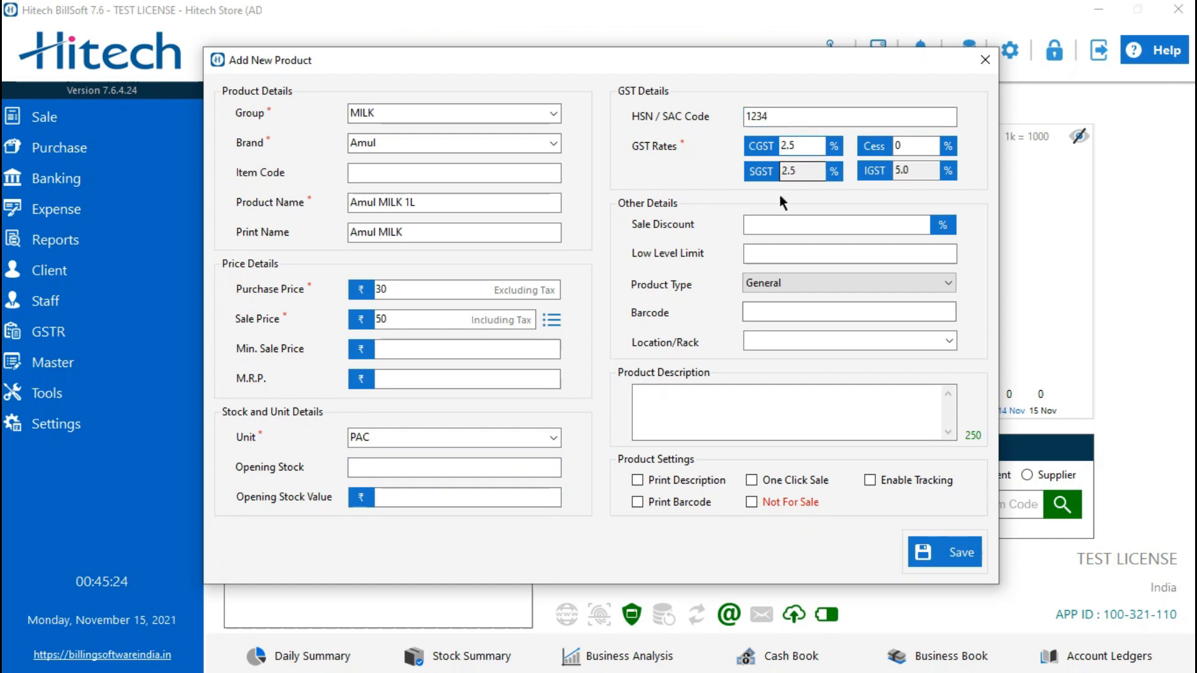
# Set the product's low level limit to 2.
pyautogui.click(771, 225)
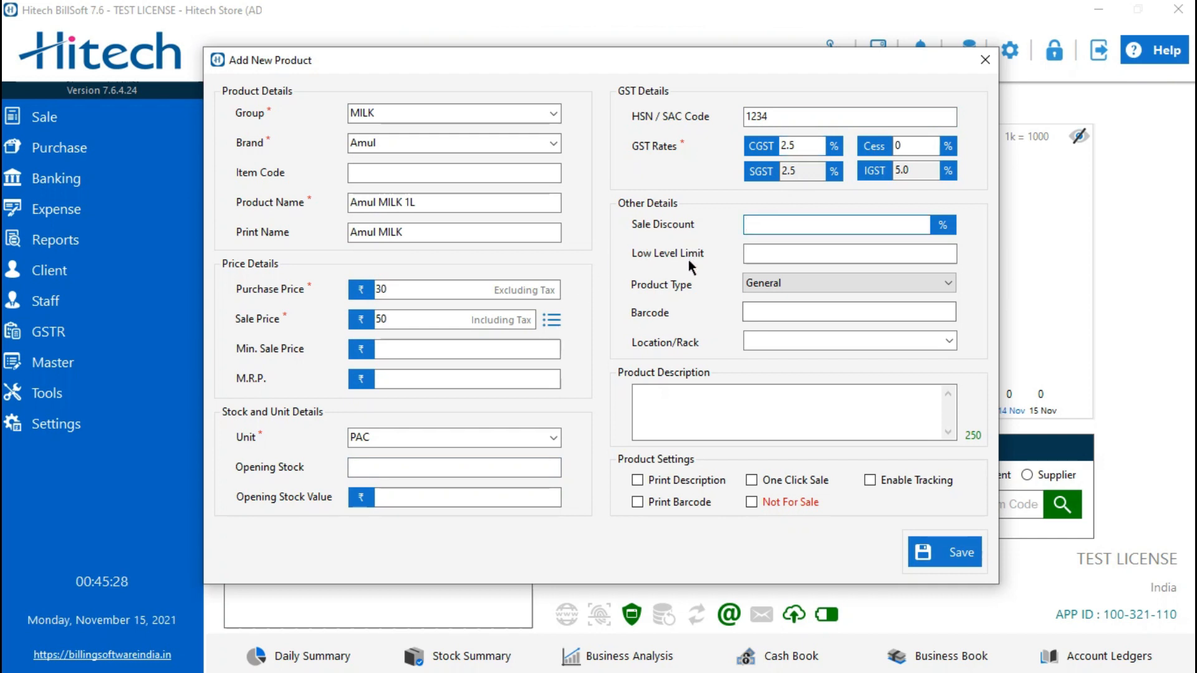
pyautogui.click(755, 254)
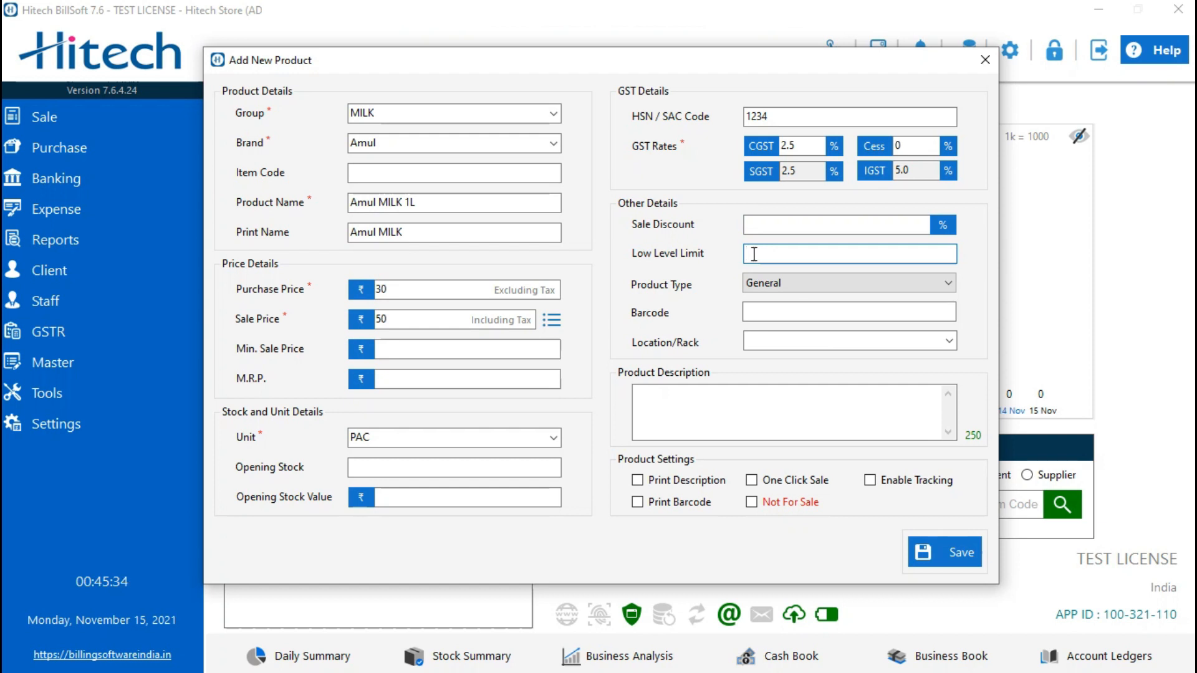
pyautogui.write('2')
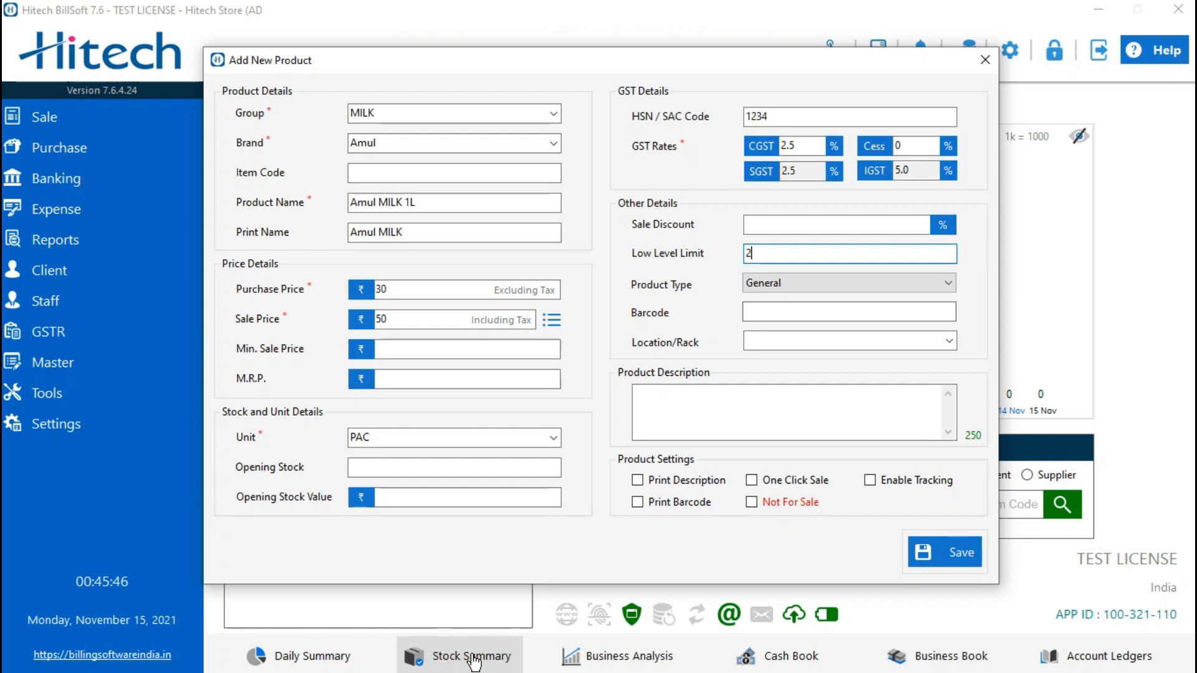
pyautogui.click(836, 287)
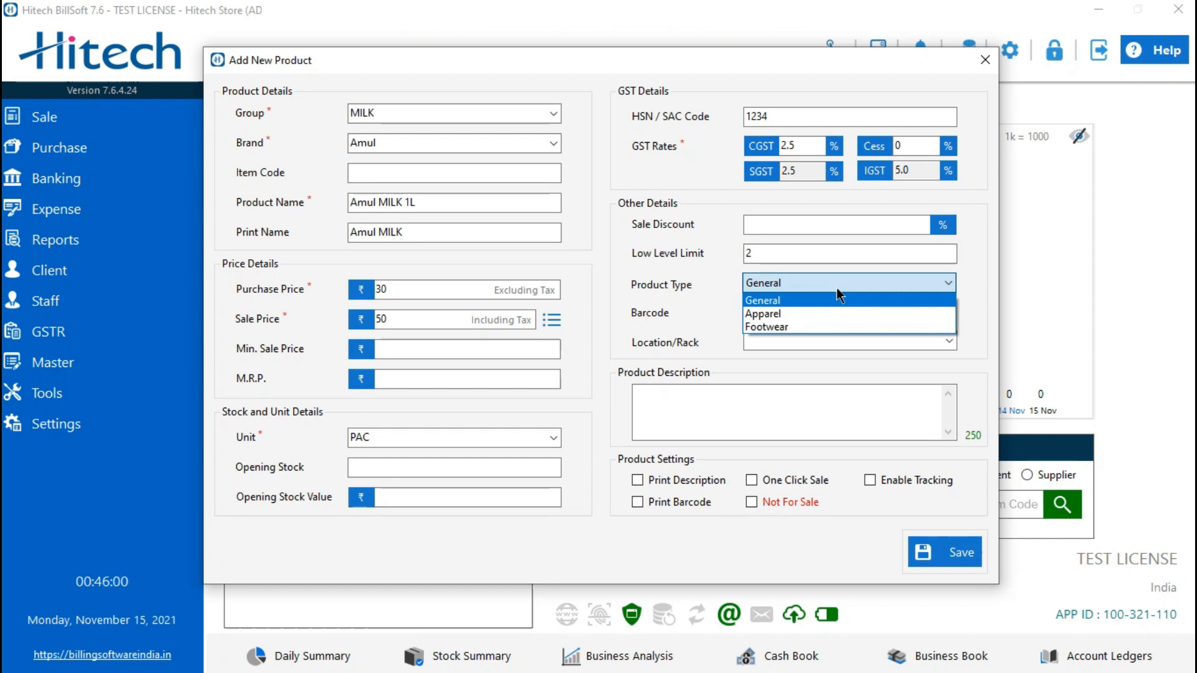
pyautogui.click(837, 287)
pyautogui.click(789, 307)
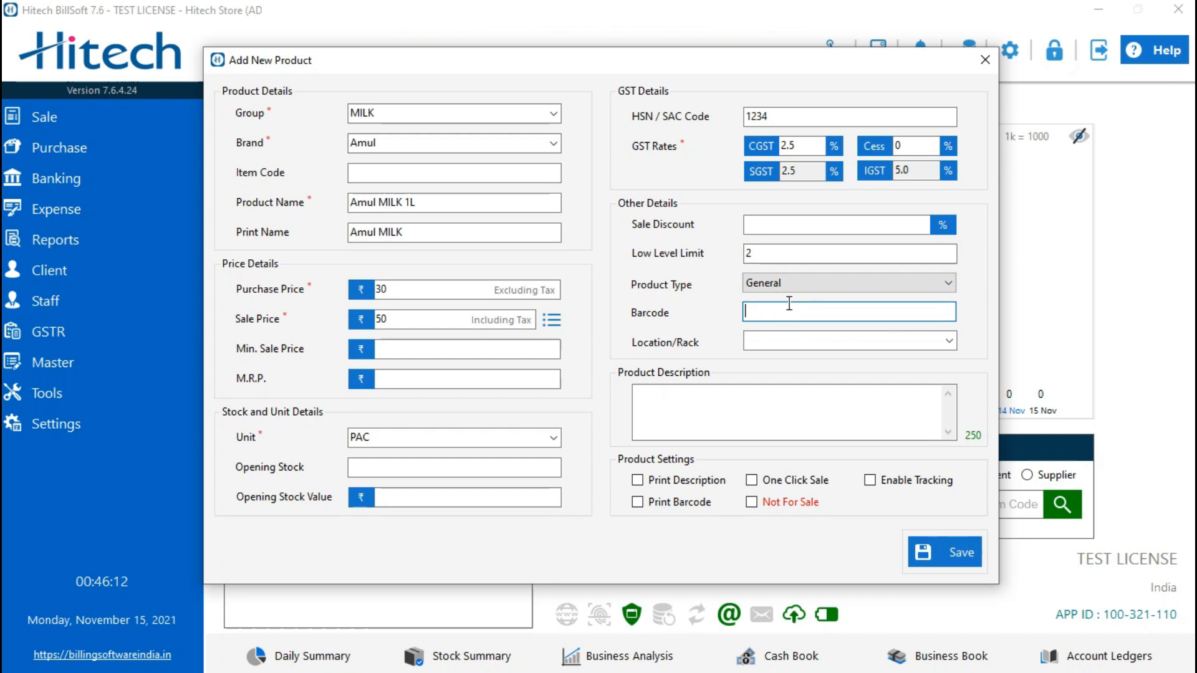
pyautogui.click(814, 340)
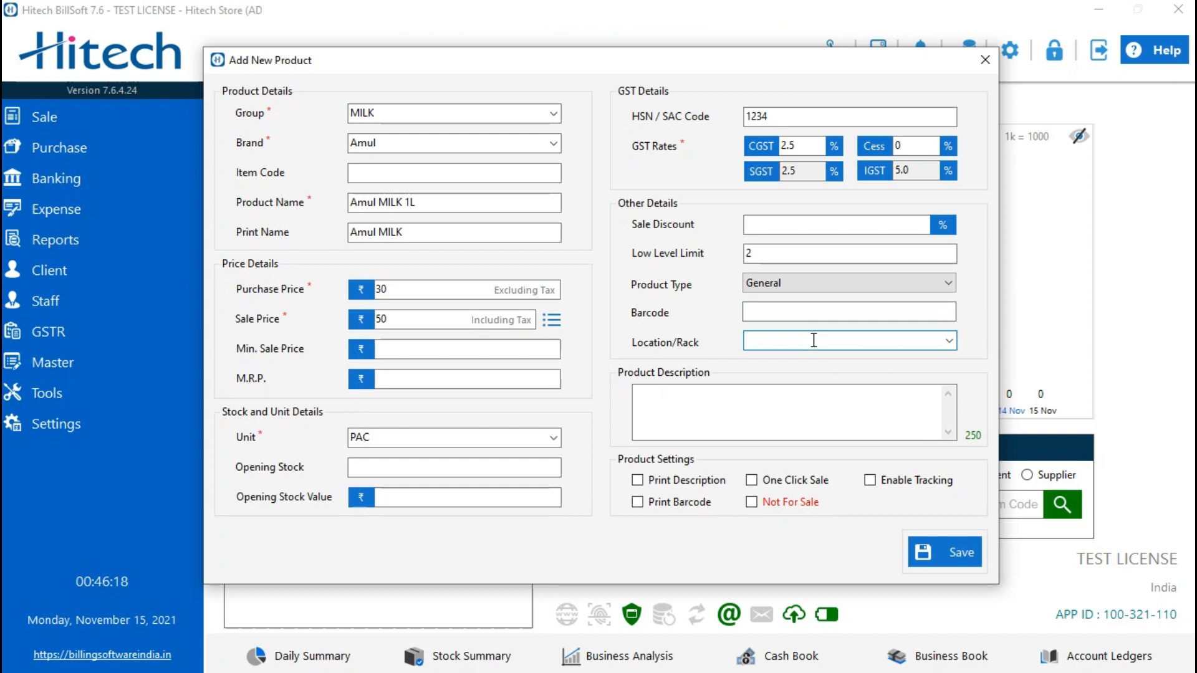
pyautogui.click(735, 404)
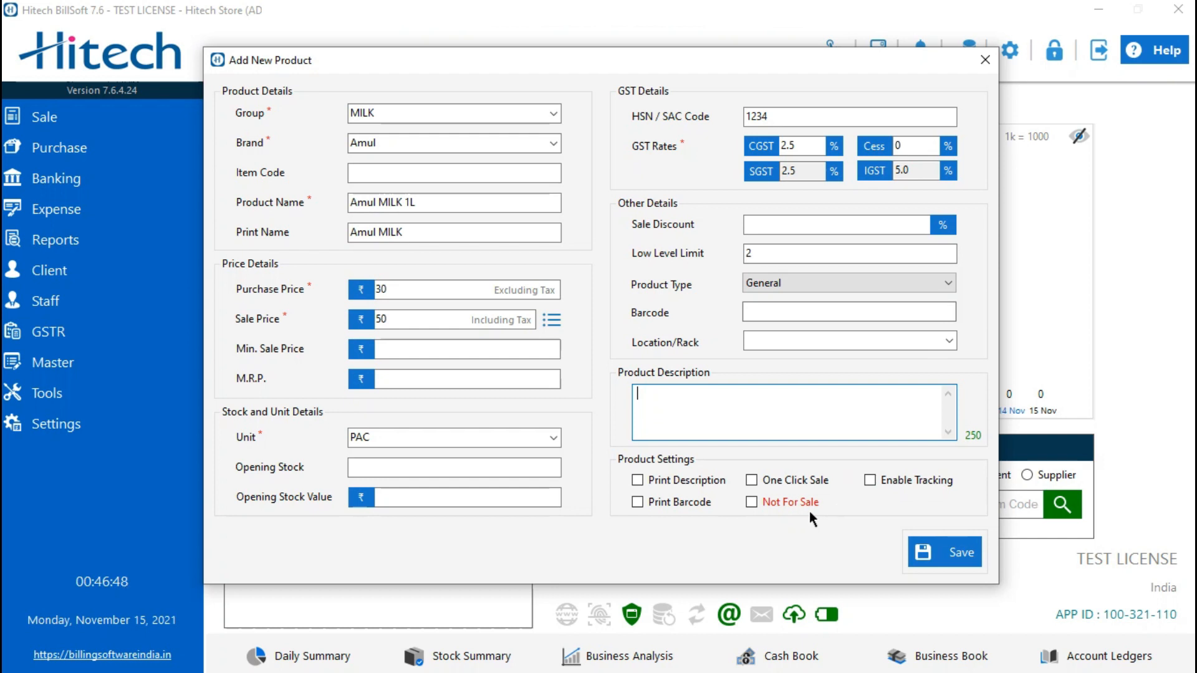
# Save the product Amul MILK 1L, confirm adding it, and close the new product form.
pyautogui.click(946, 555)
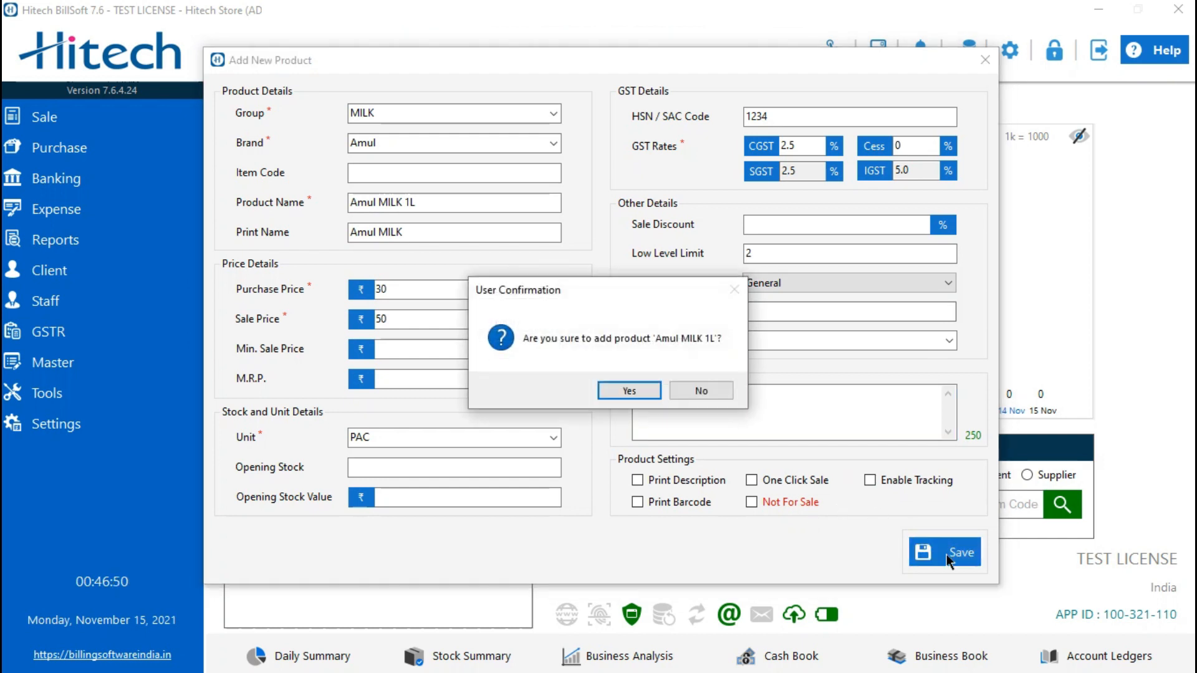
pyautogui.click(632, 391)
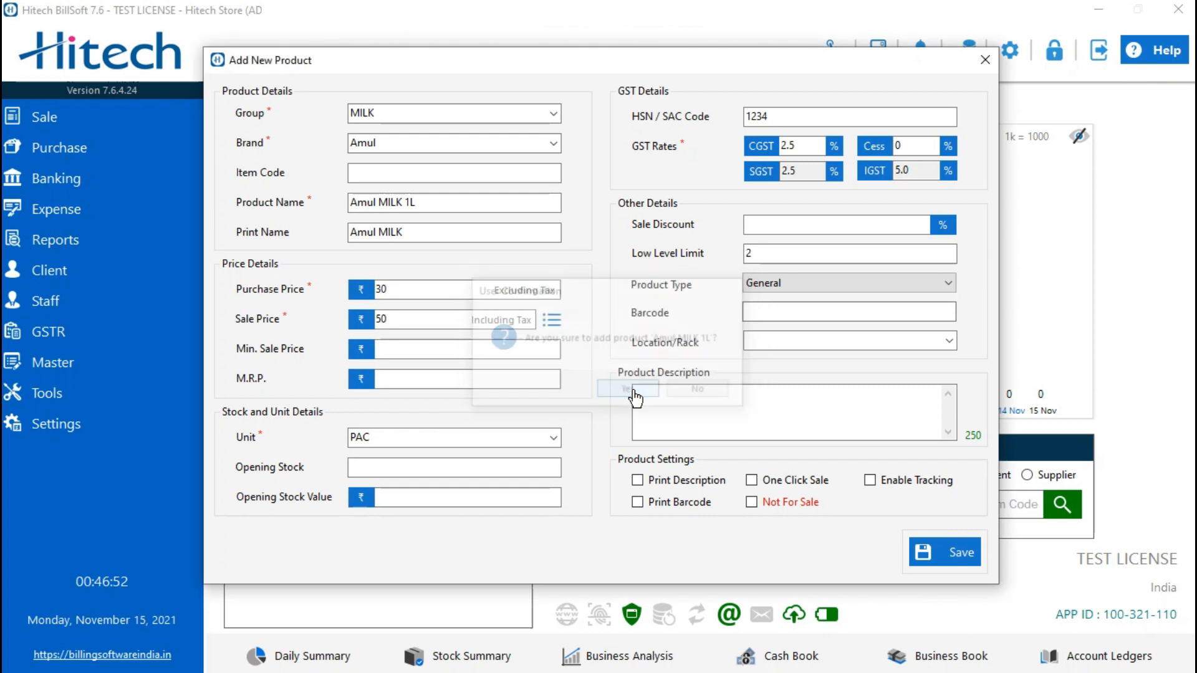
pyautogui.click(707, 389)
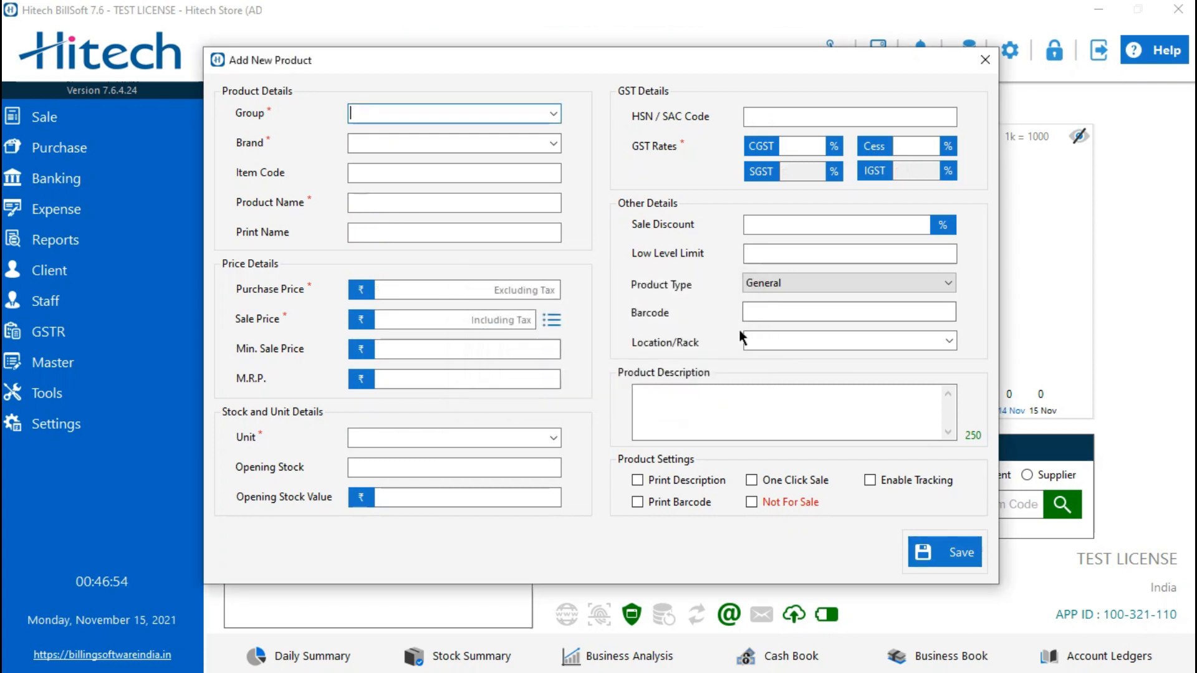
pyautogui.click(986, 65)
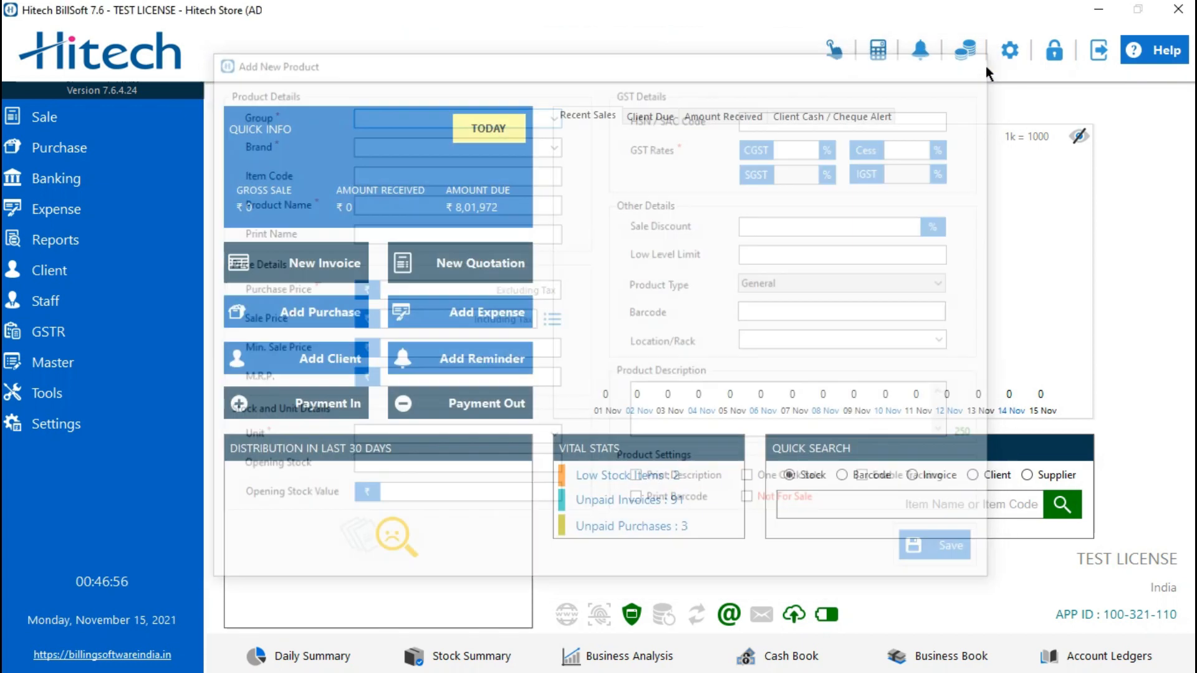
# Review the saved product details of Amul MILK 1L in the item list, and close the details and the list.
pyautogui.click(137, 354)
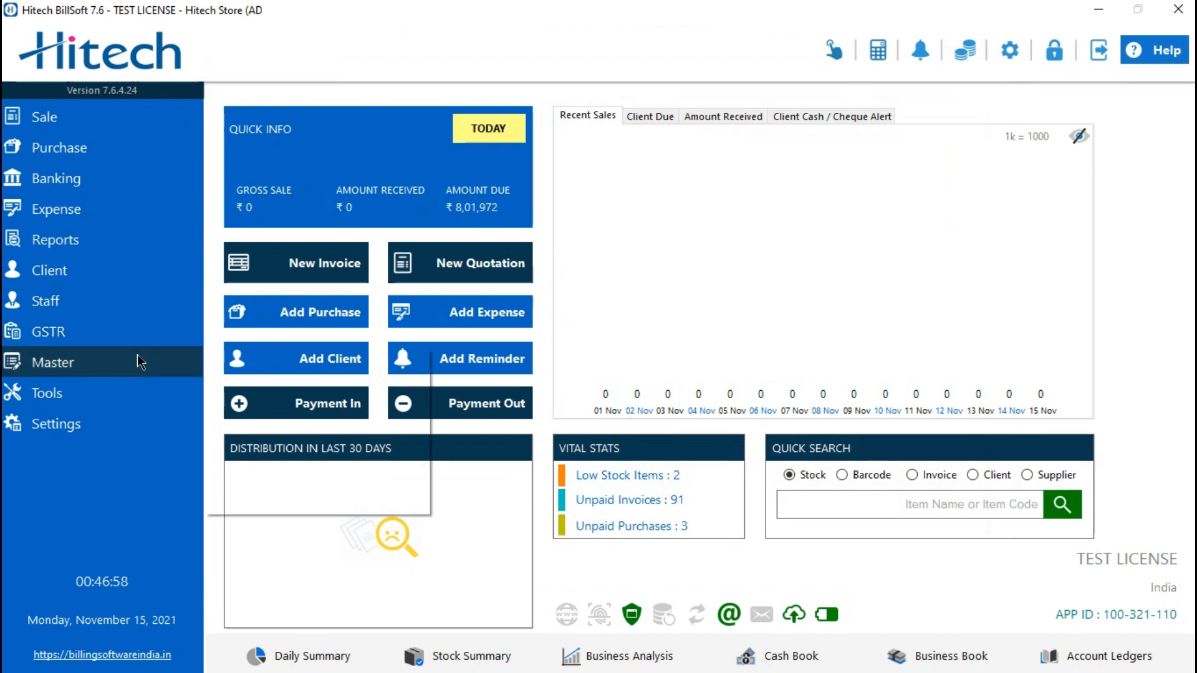
pyautogui.click(263, 401)
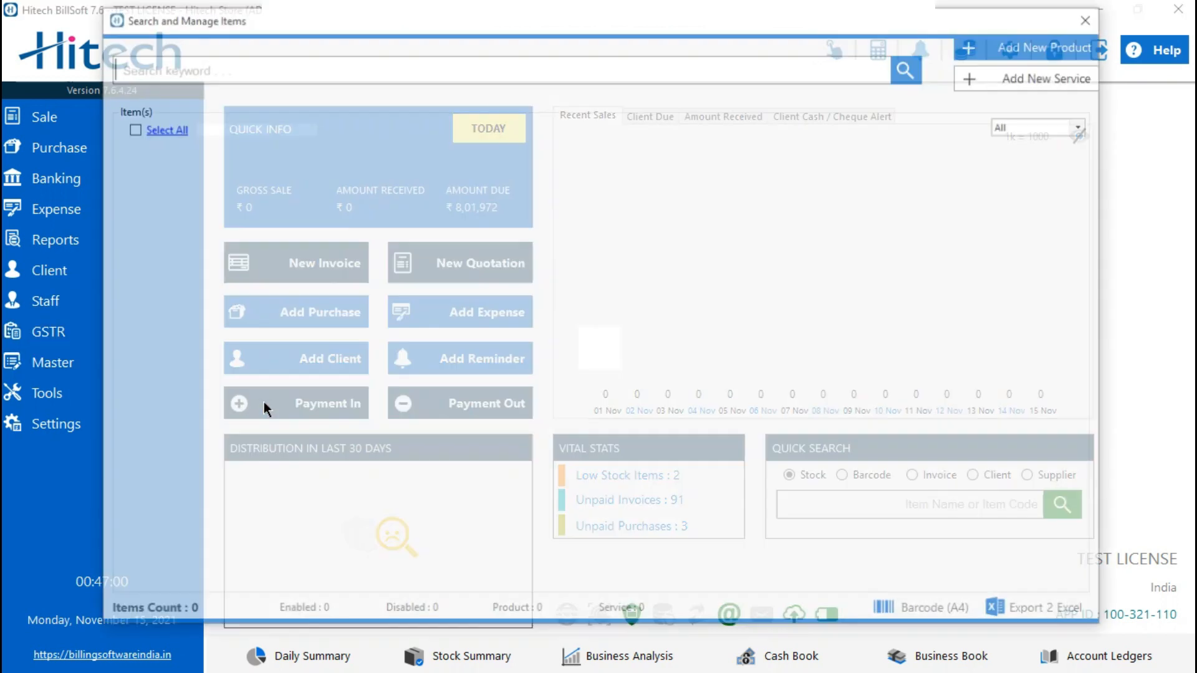
pyautogui.rightClick(350, 187)
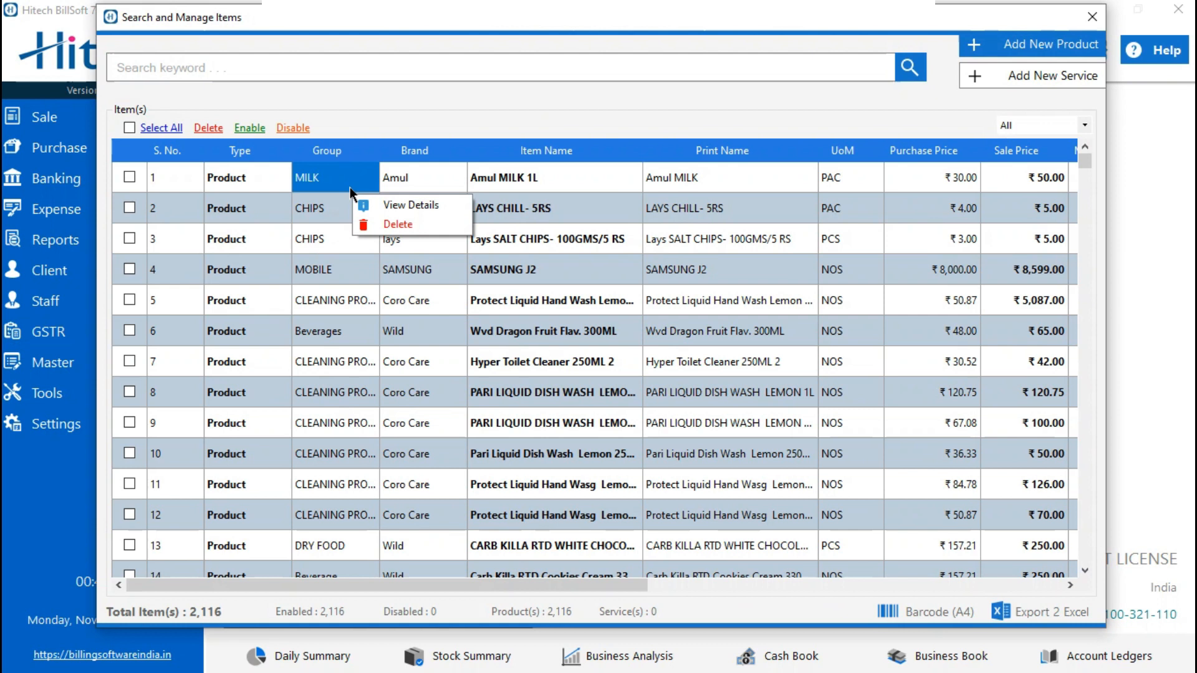
pyautogui.click(373, 207)
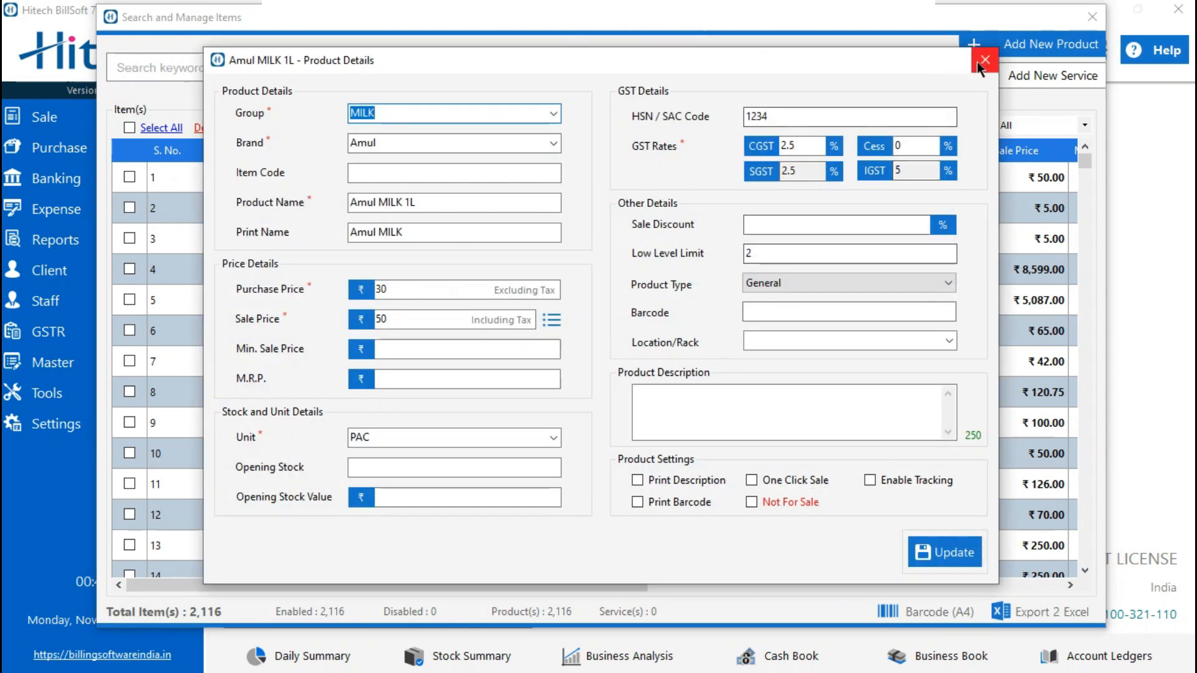
pyautogui.click(978, 62)
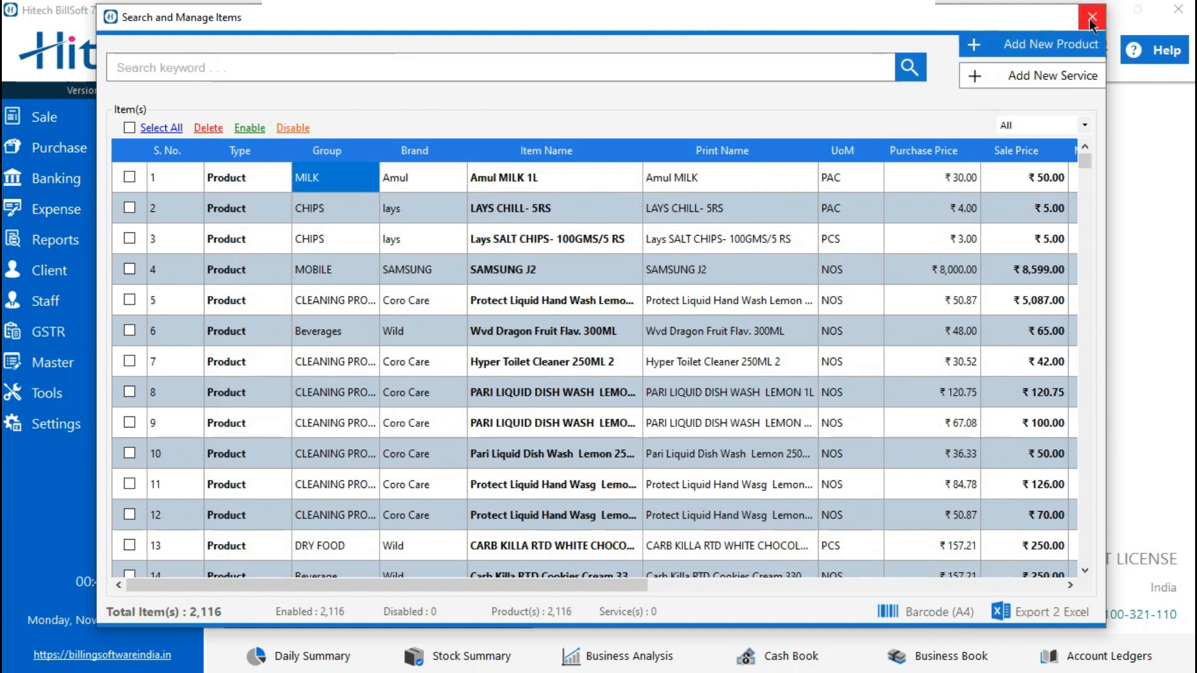
pyautogui.click(1091, 19)
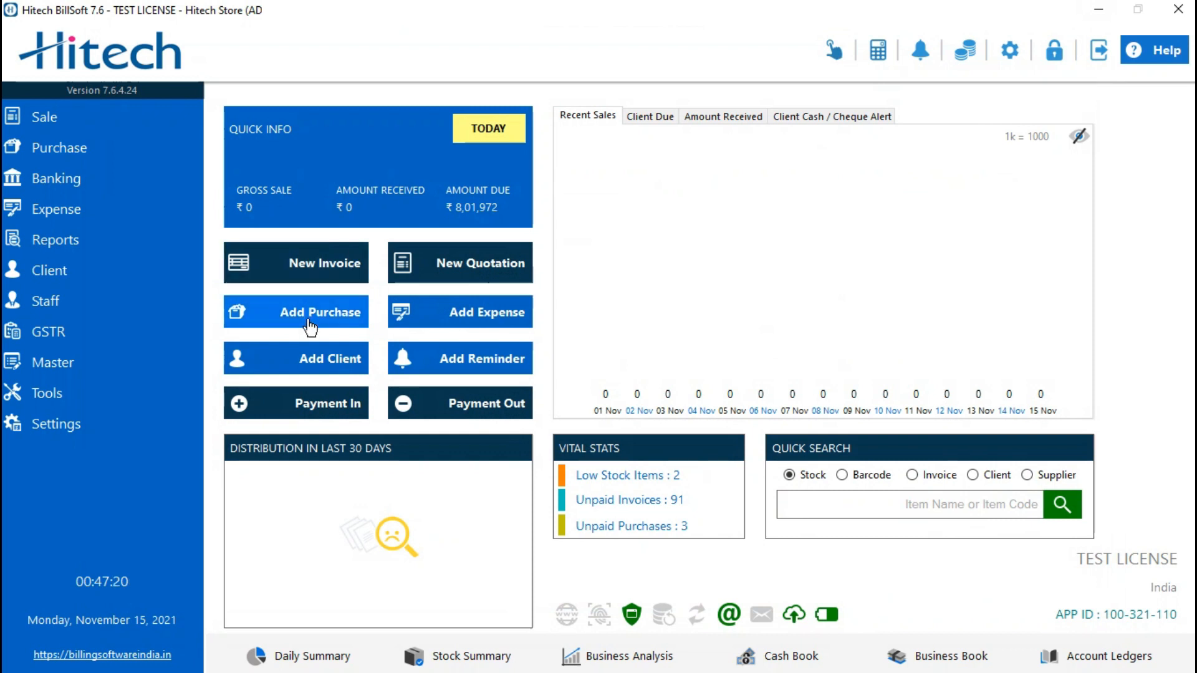
# Start a new purchase bill of type GST with AB ENTERPRISE as the supplier.
pyautogui.click(152, 159)
pyautogui.click(233, 146)
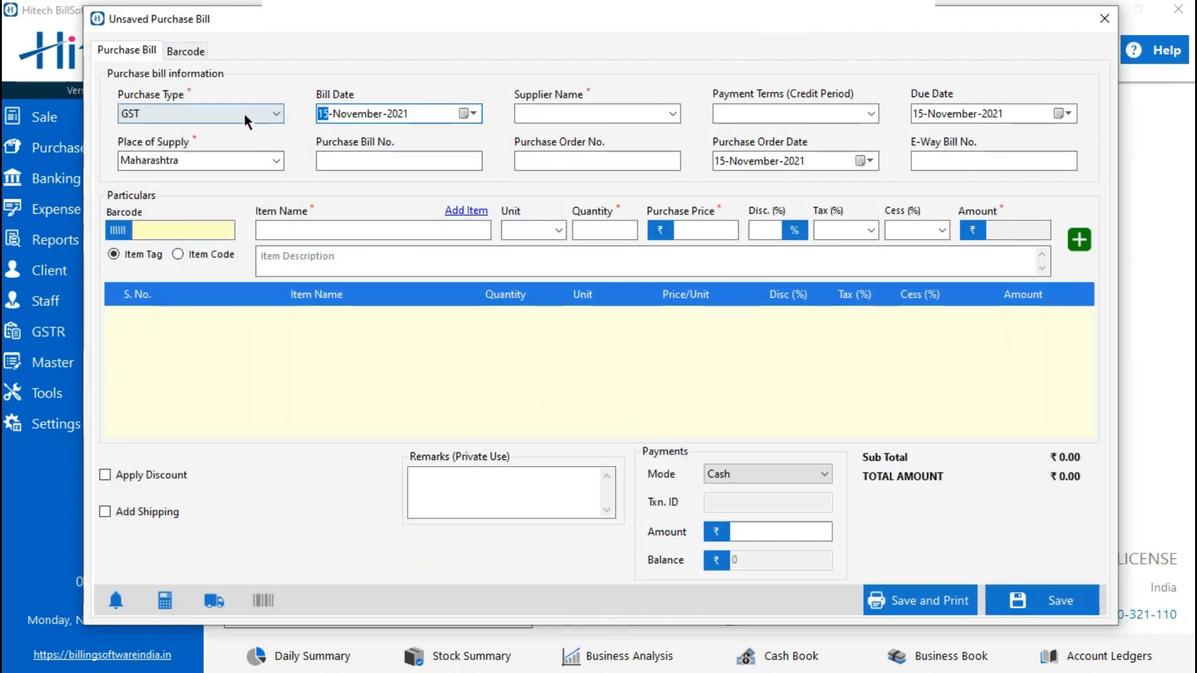
pyautogui.click(245, 112)
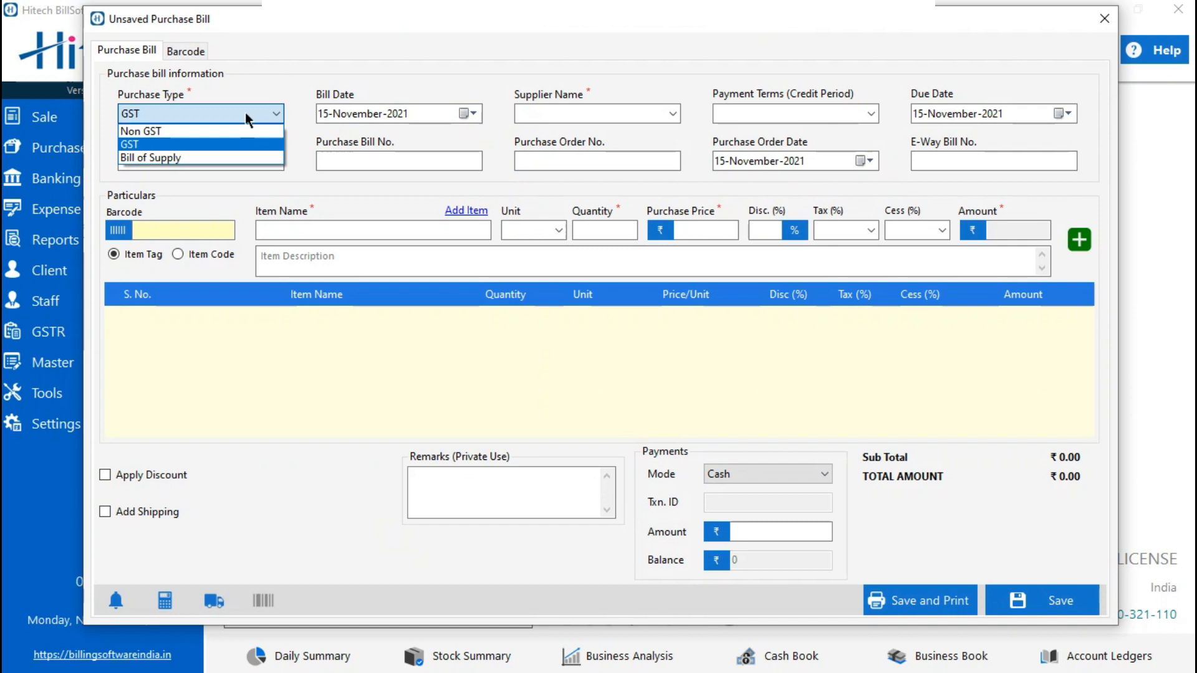
pyautogui.click(245, 112)
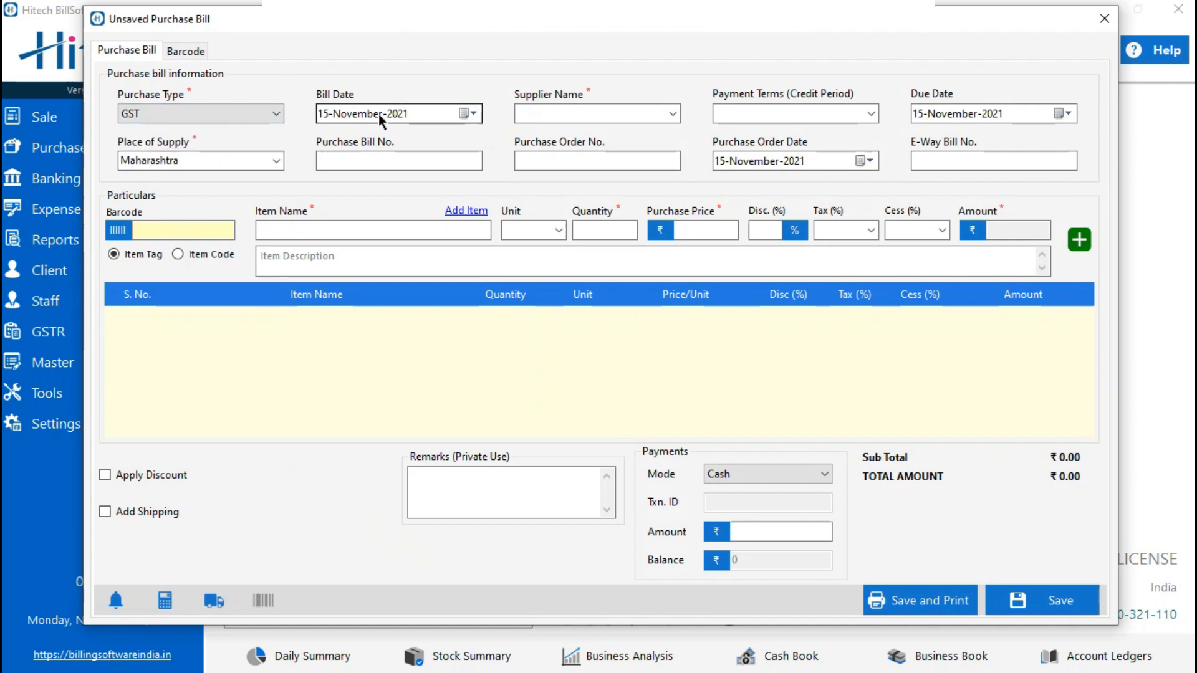
pyautogui.click(671, 114)
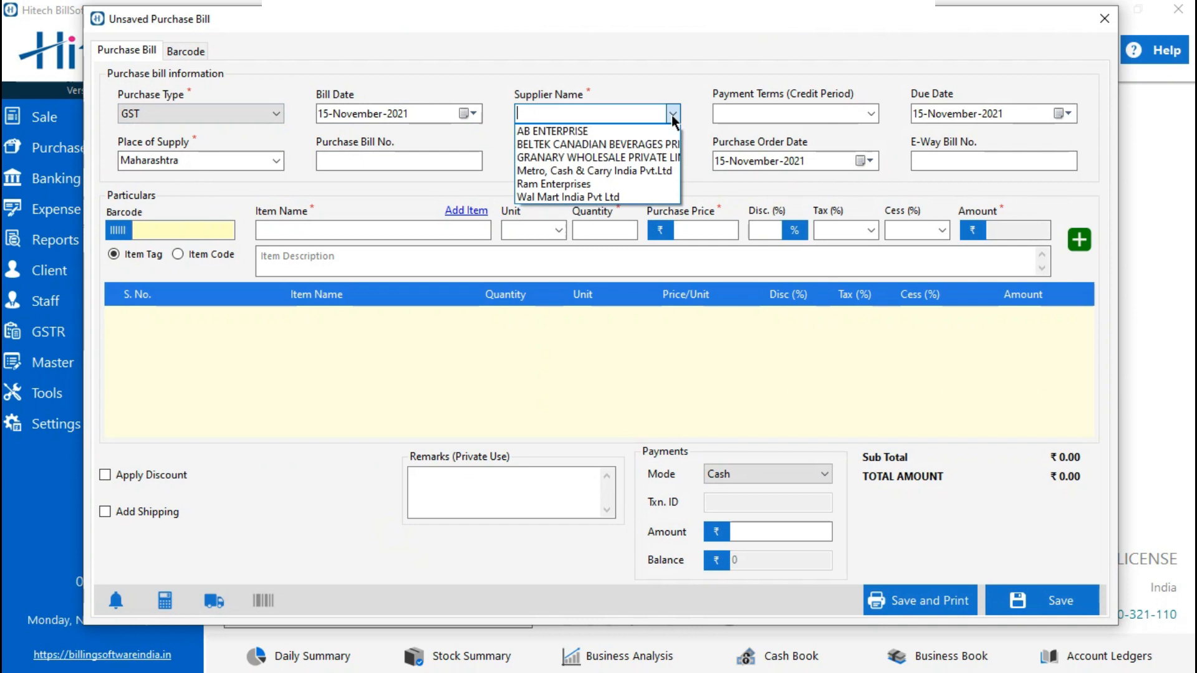
pyautogui.click(642, 129)
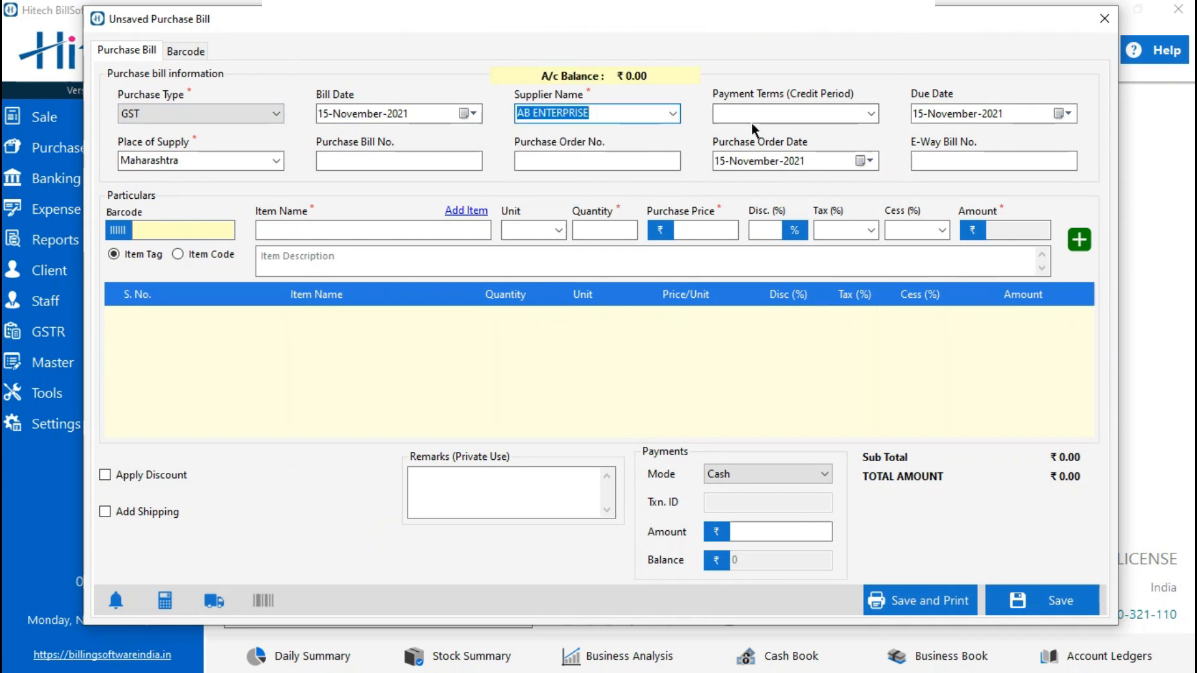
pyautogui.click(787, 117)
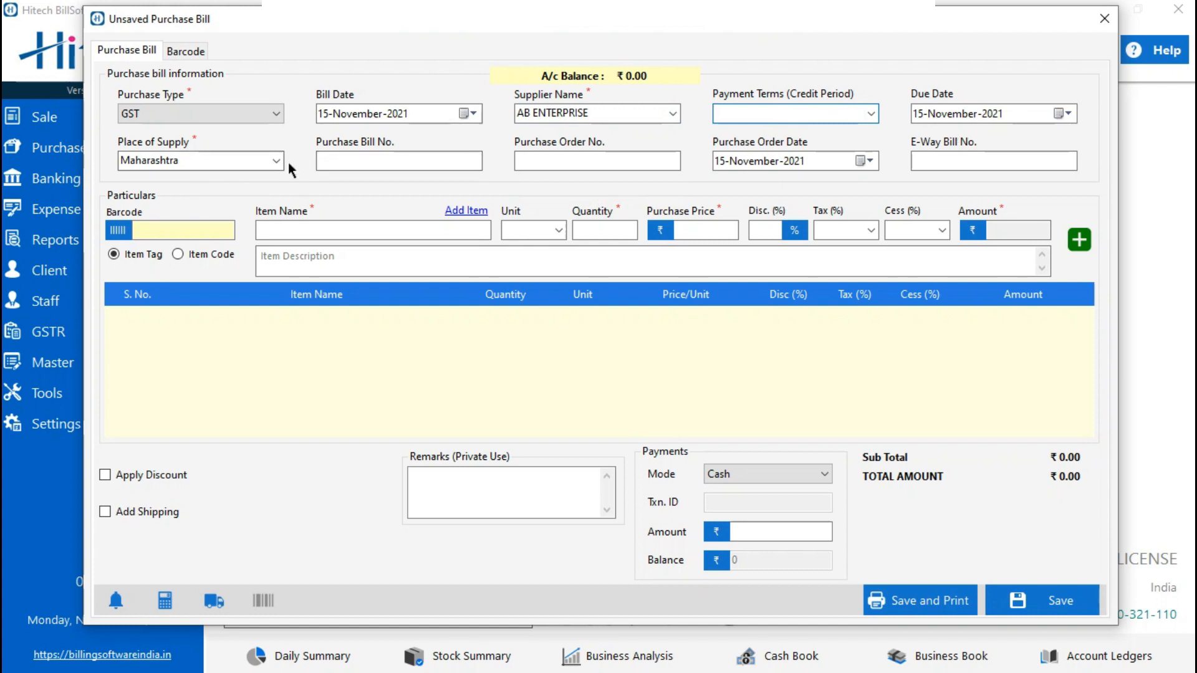
pyautogui.click(387, 152)
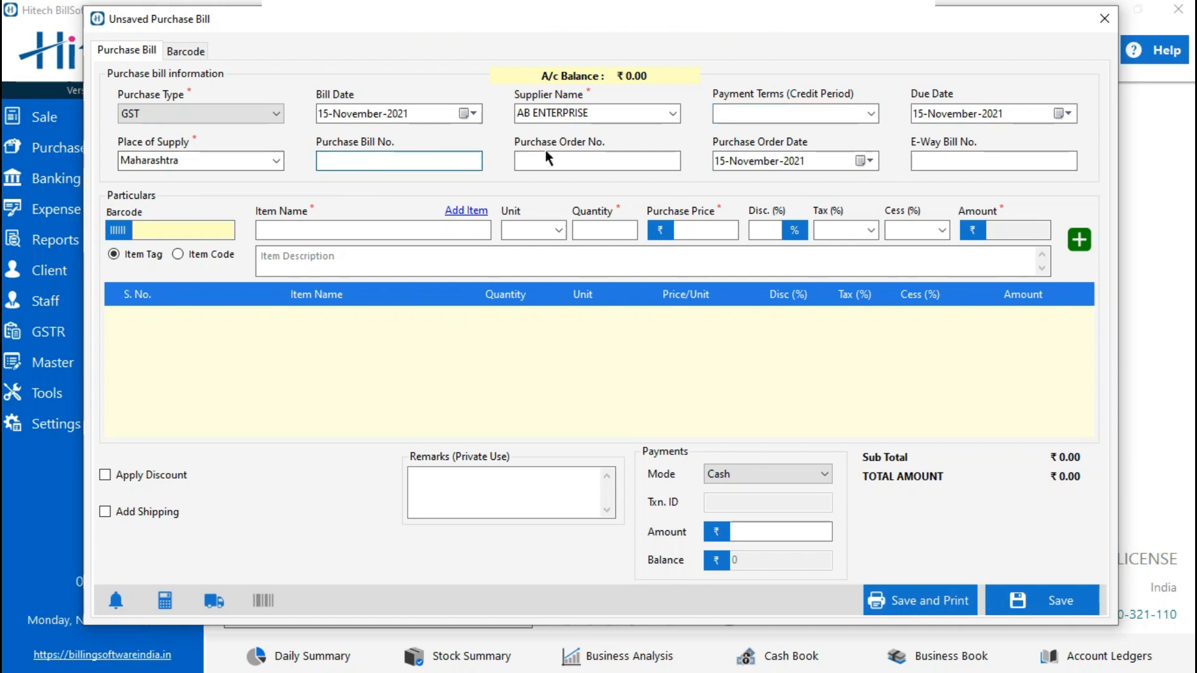
pyautogui.click(570, 160)
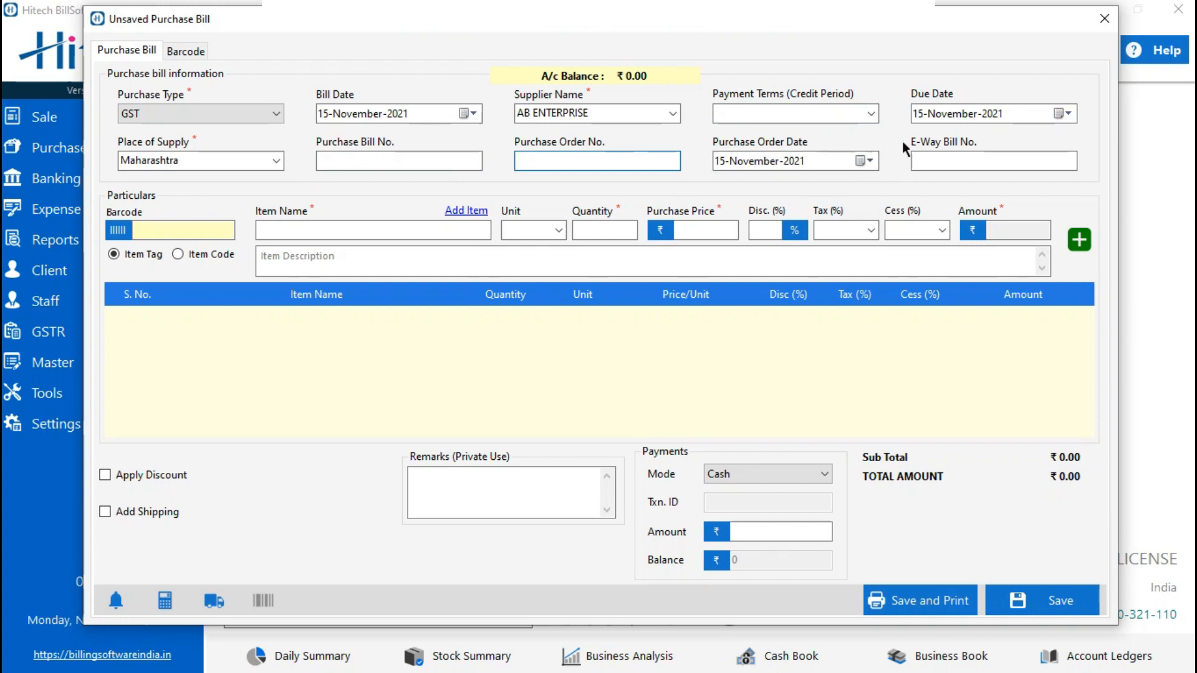
pyautogui.click(919, 157)
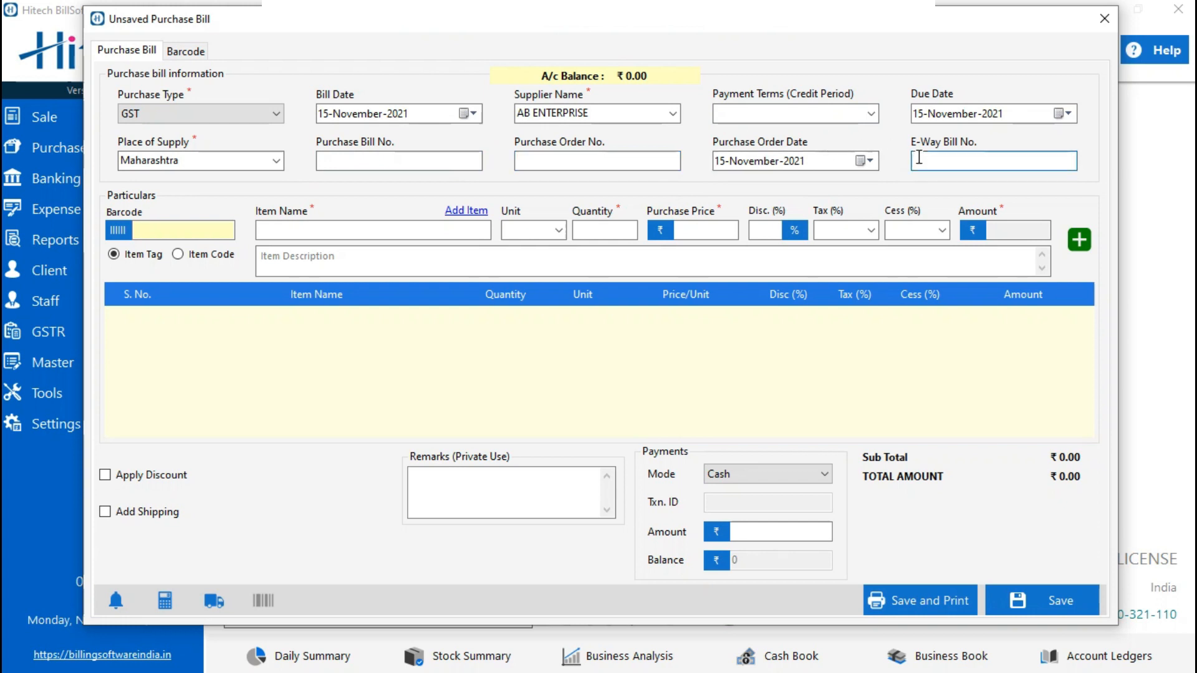
# Find Amul MILK 1L by name and choose it as the purchase bill's item.
pyautogui.click(330, 226)
pyautogui.write('AM')
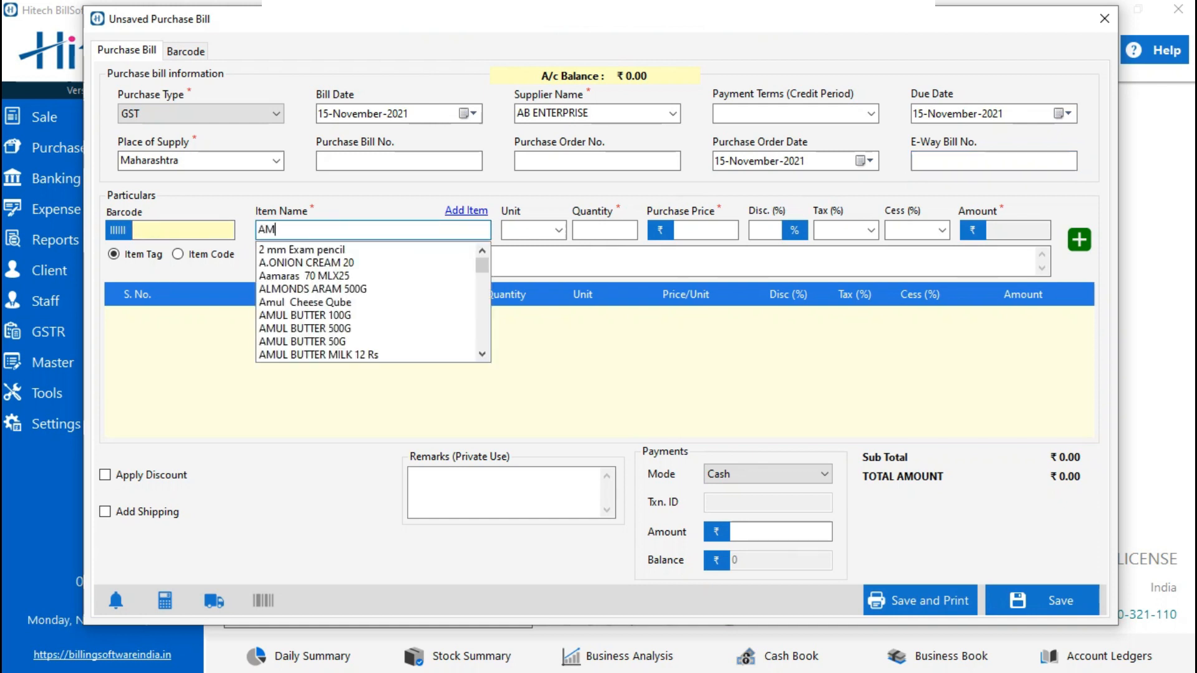
pyautogui.write('I')
pyautogui.press('BackSpace')
pyautogui.write('UL')
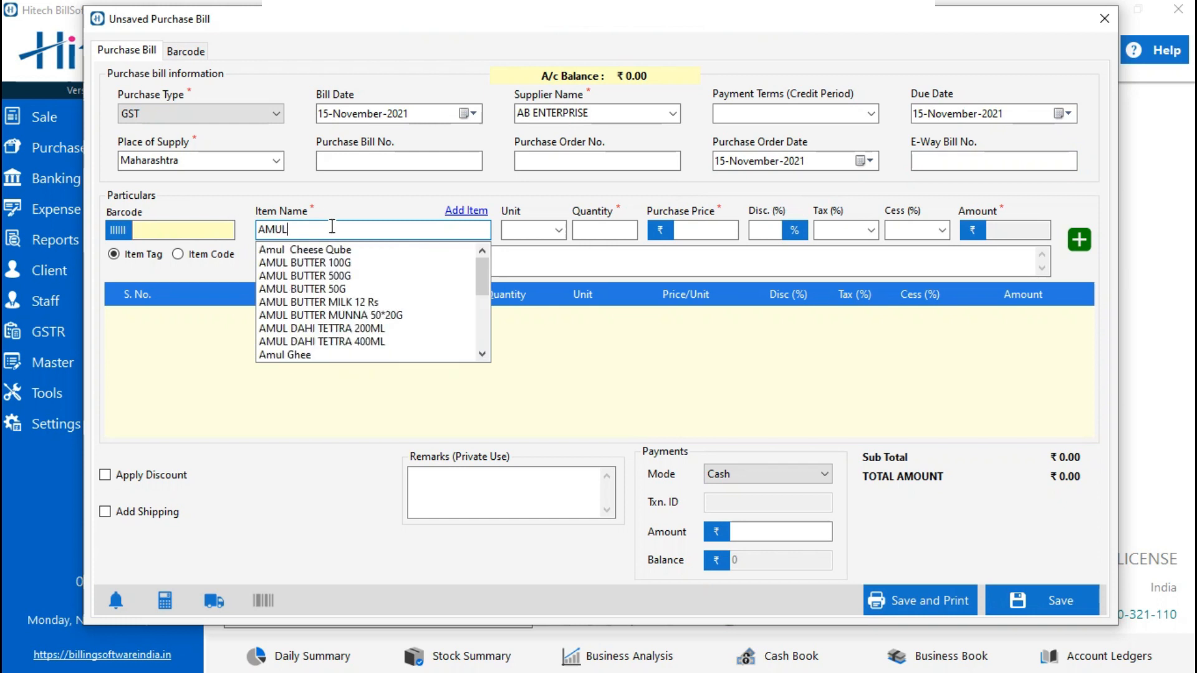
pyautogui.write(' MI')
pyautogui.press('Down')
pyautogui.press('Return')
# Set the item's quantity to 2 and add it to the purchase bill's particulars.
pyautogui.click(575, 230)
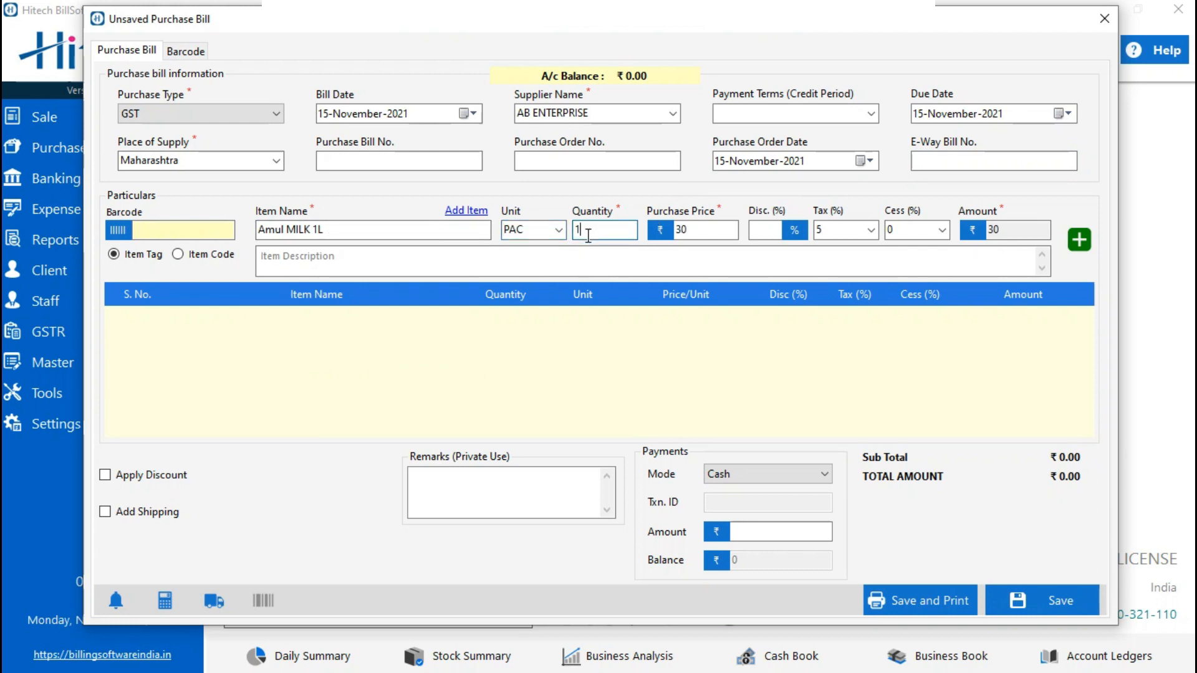
pyautogui.press('BackSpace')
pyautogui.write('2')
pyautogui.click(706, 233)
pyautogui.click(1079, 245)
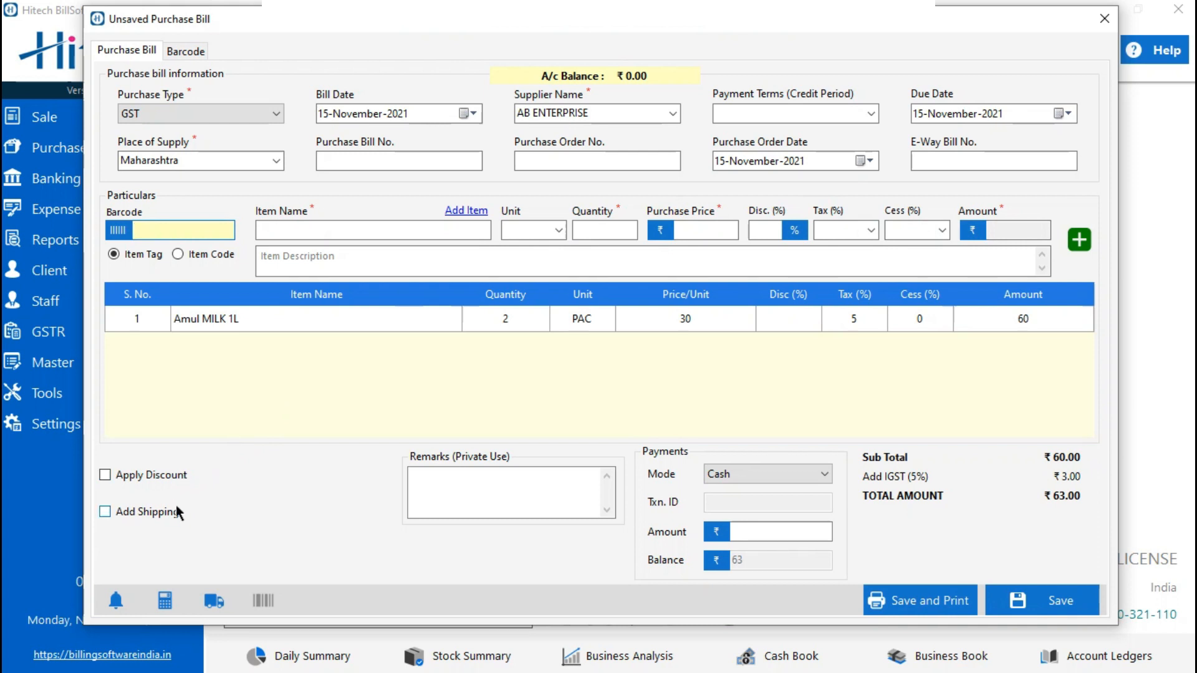
# Record a cash payment of 63 on the purchase bill and save the bill, confirming the save.
pyautogui.click(750, 471)
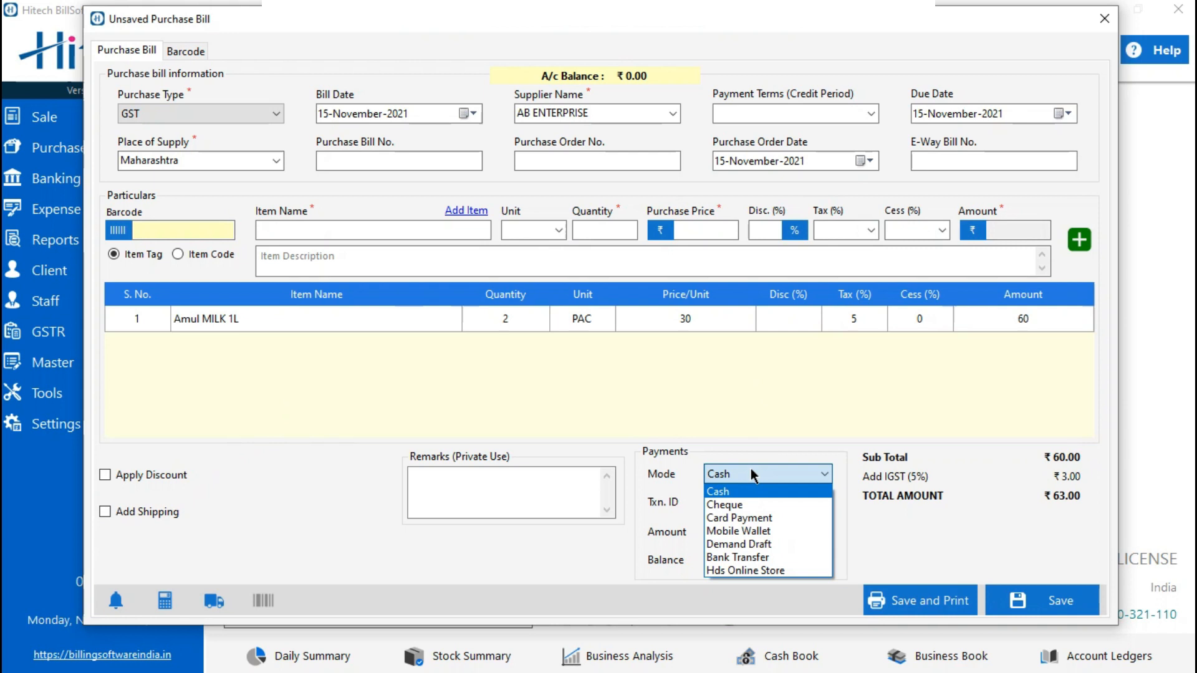
pyautogui.click(751, 473)
pyautogui.click(746, 530)
pyautogui.write('63')
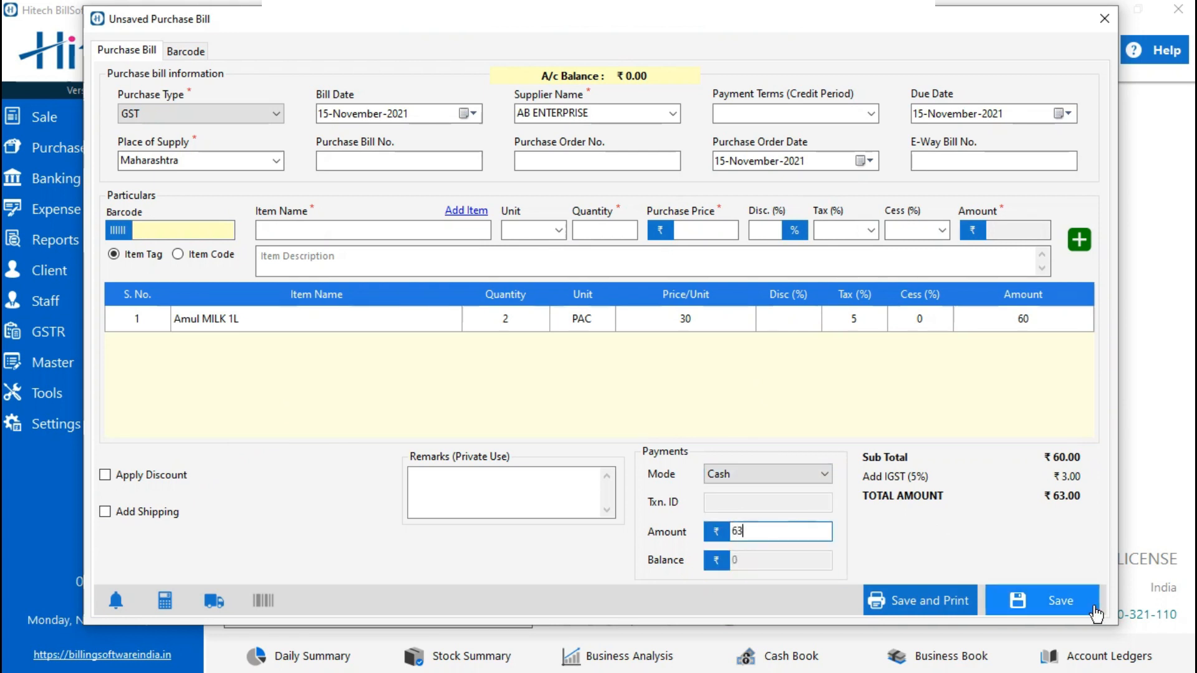
pyautogui.click(1095, 610)
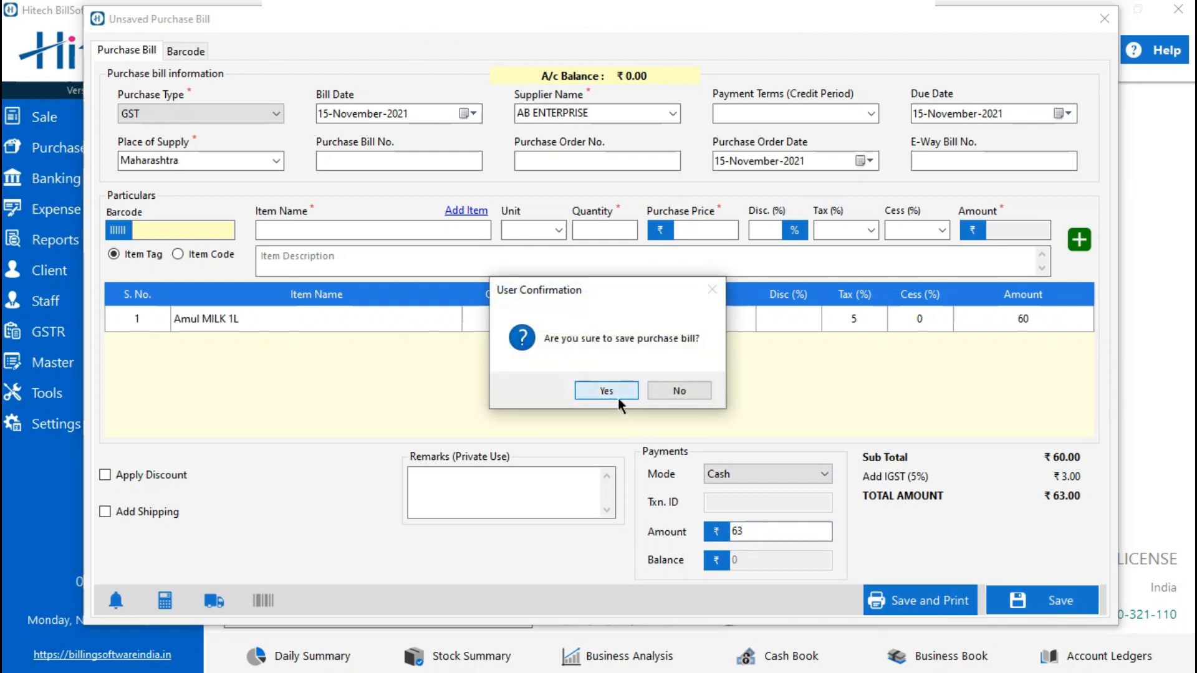
pyautogui.click(618, 398)
pyautogui.click(693, 390)
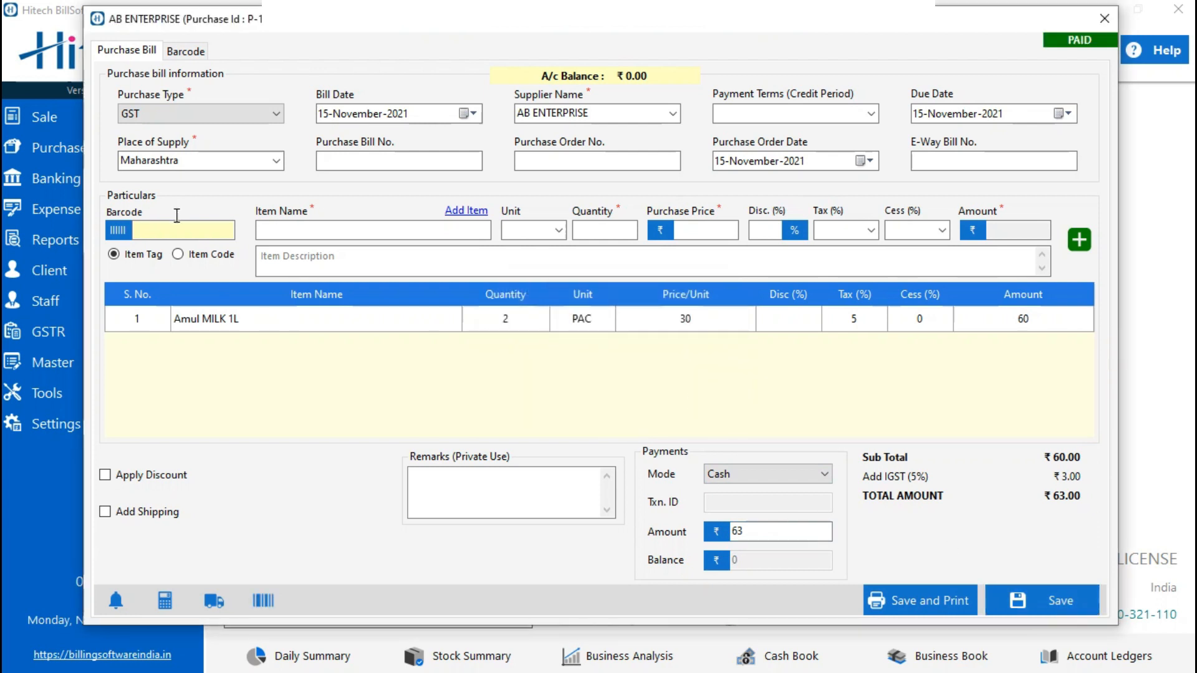
# Add barcode 12345 to the purchased Amul MILK 1L and close the purchase bill.
pyautogui.click(197, 51)
pyautogui.click(195, 113)
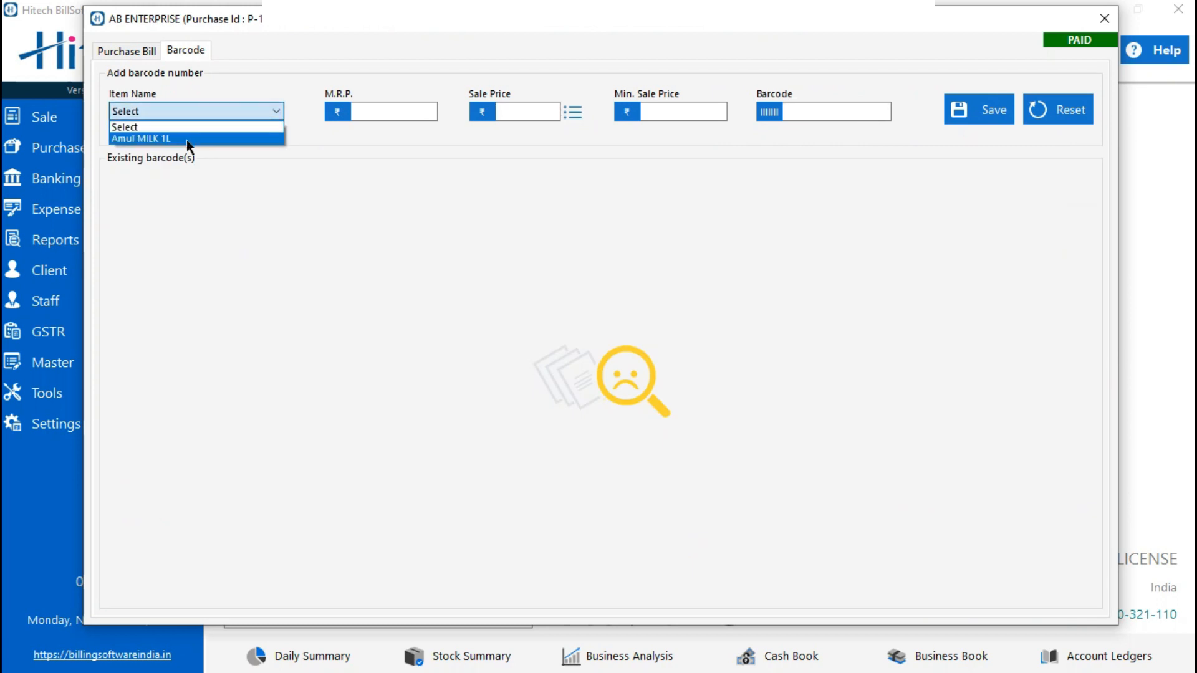
pyautogui.click(185, 140)
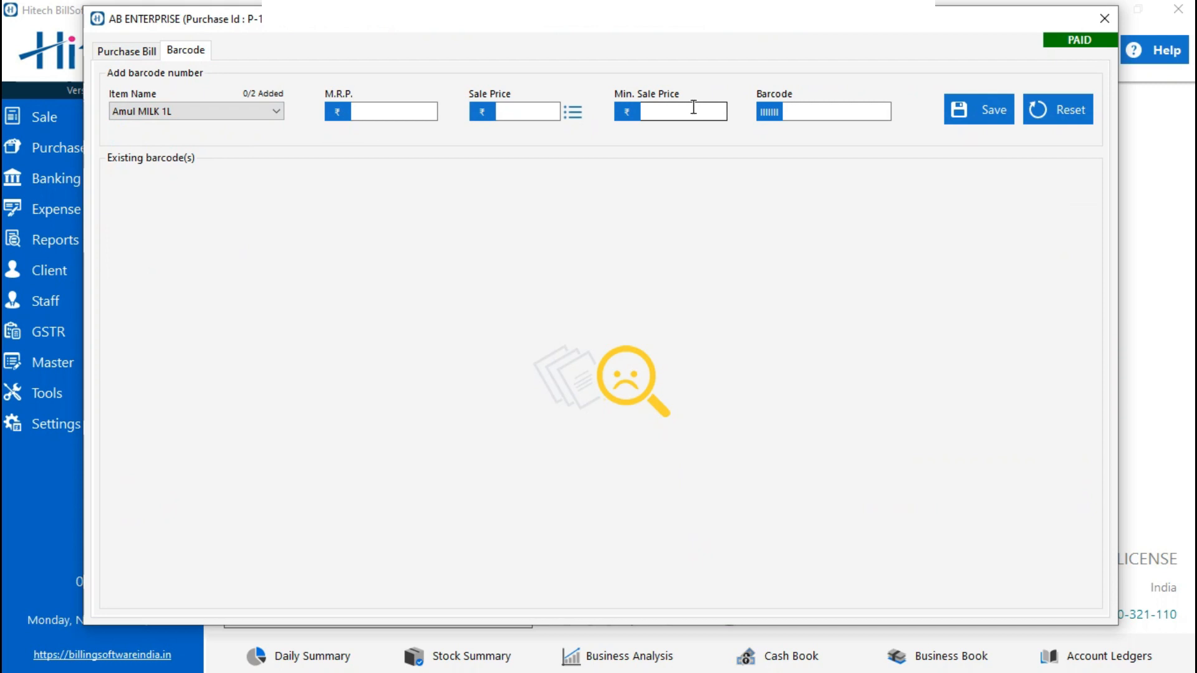
pyautogui.click(818, 111)
pyautogui.write('12345')
pyautogui.press('Return')
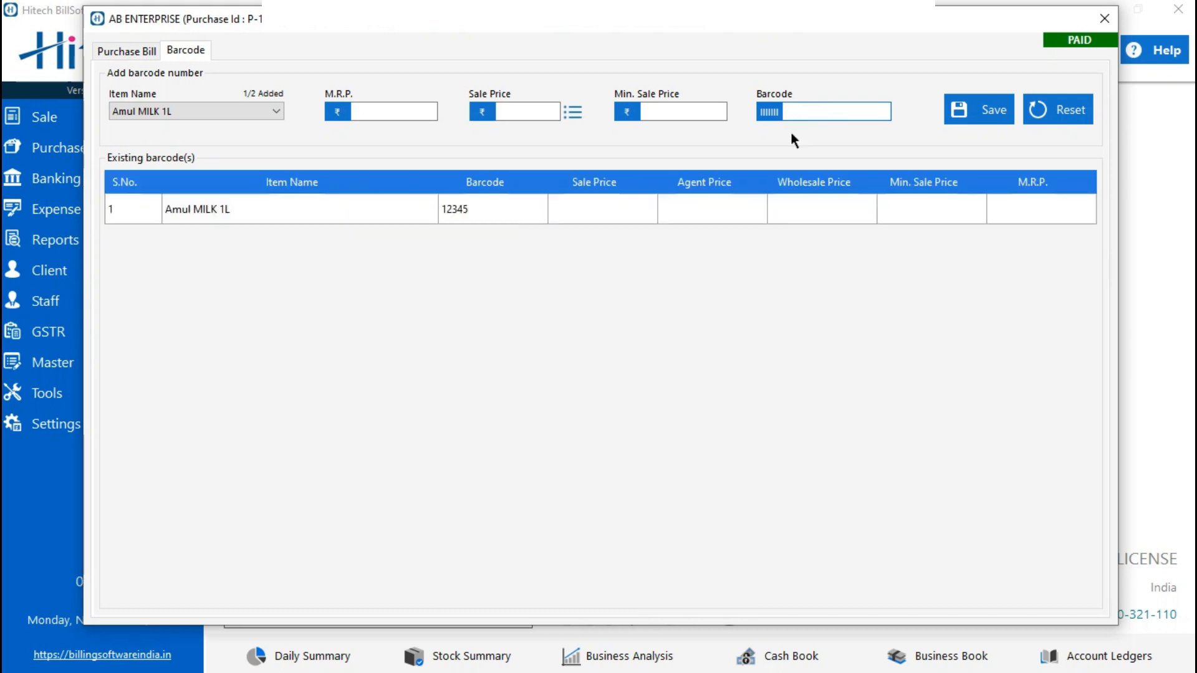
pyautogui.click(1100, 25)
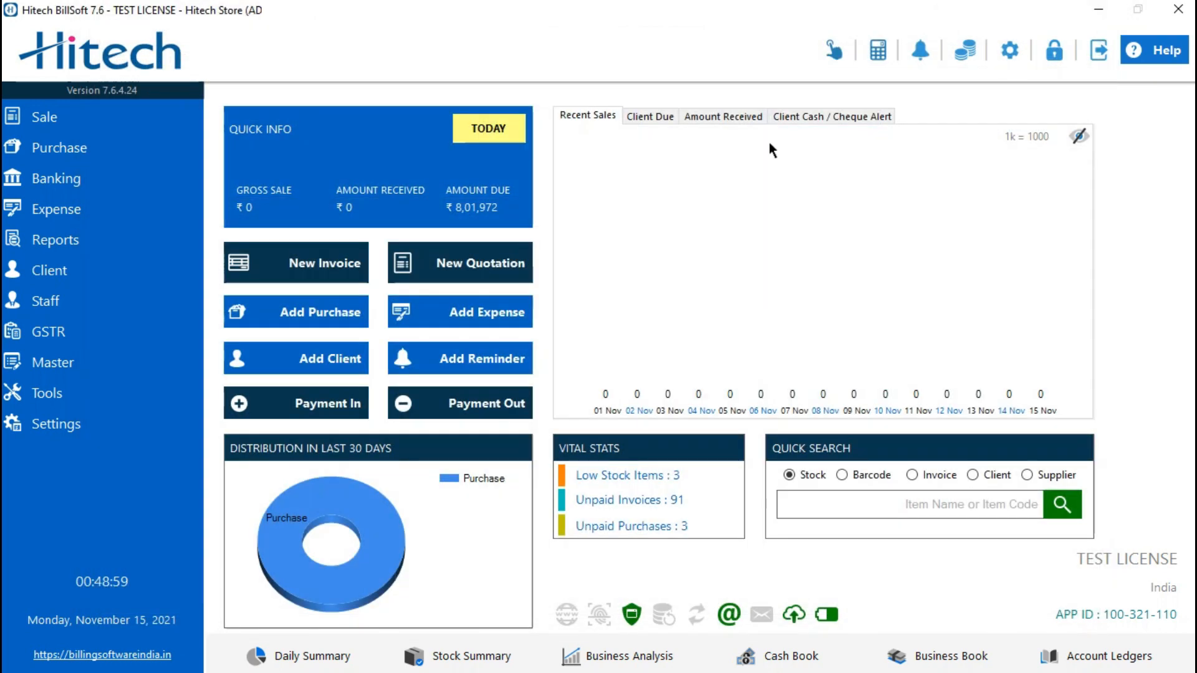
# Review the saved AB ENTERPRISE purchase bill from the list of purchase bills, and close both windows.
pyautogui.click(146, 142)
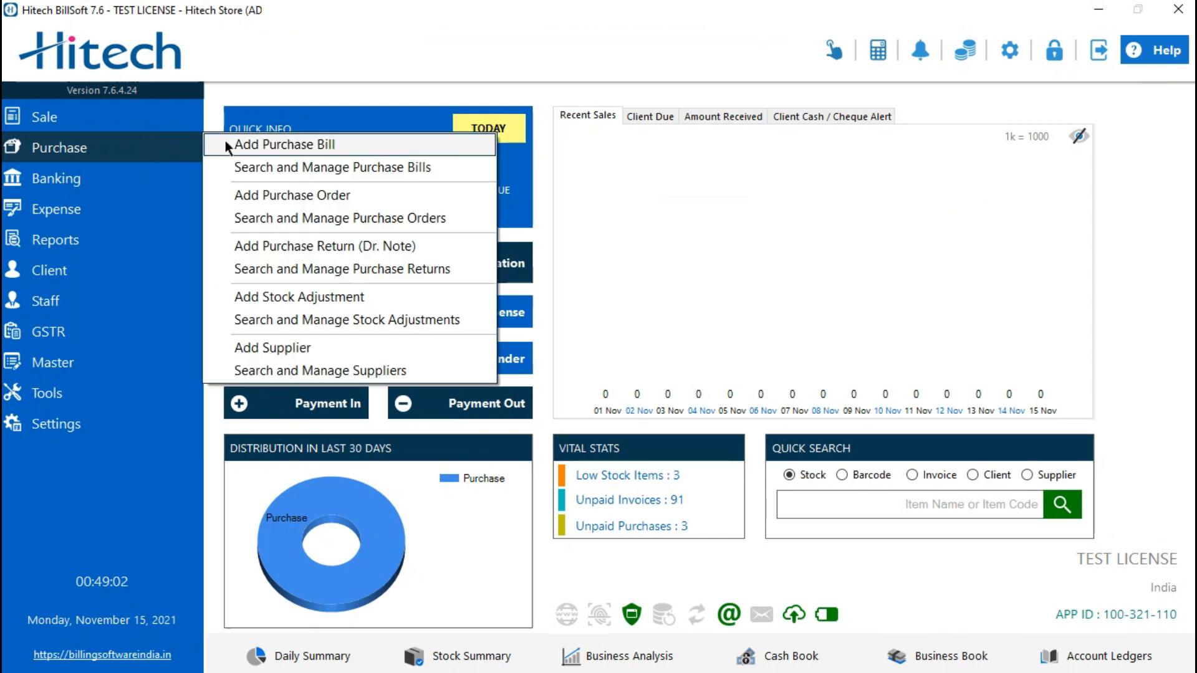
pyautogui.click(250, 167)
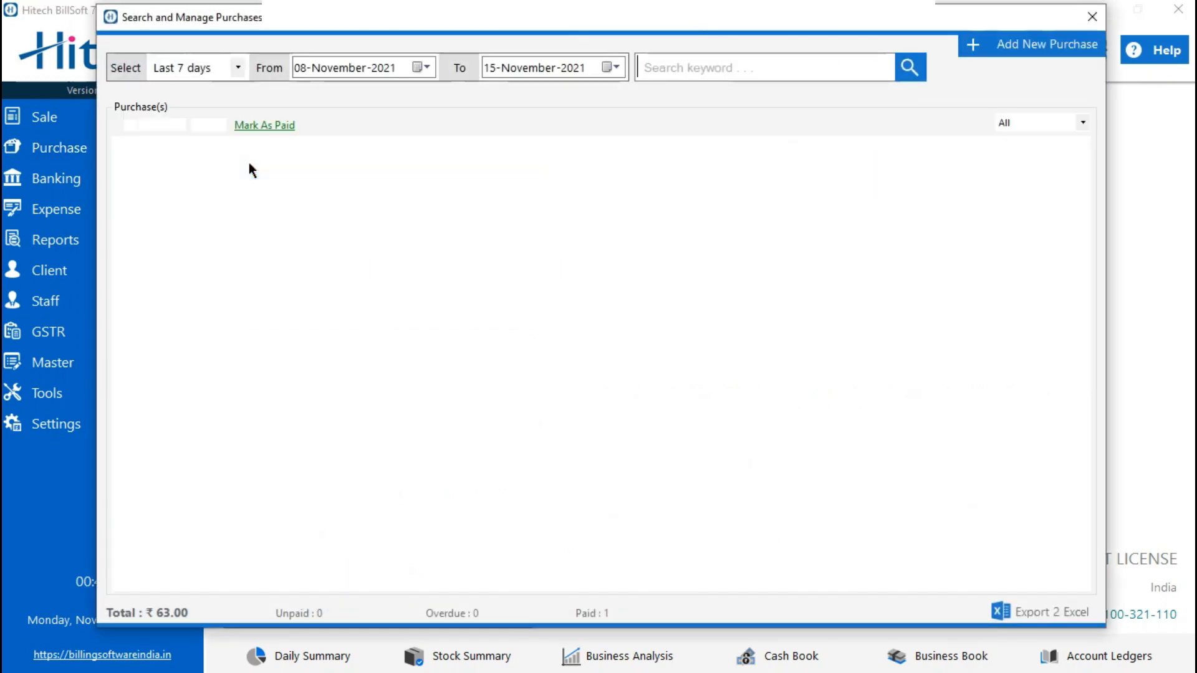
pyautogui.click(360, 177)
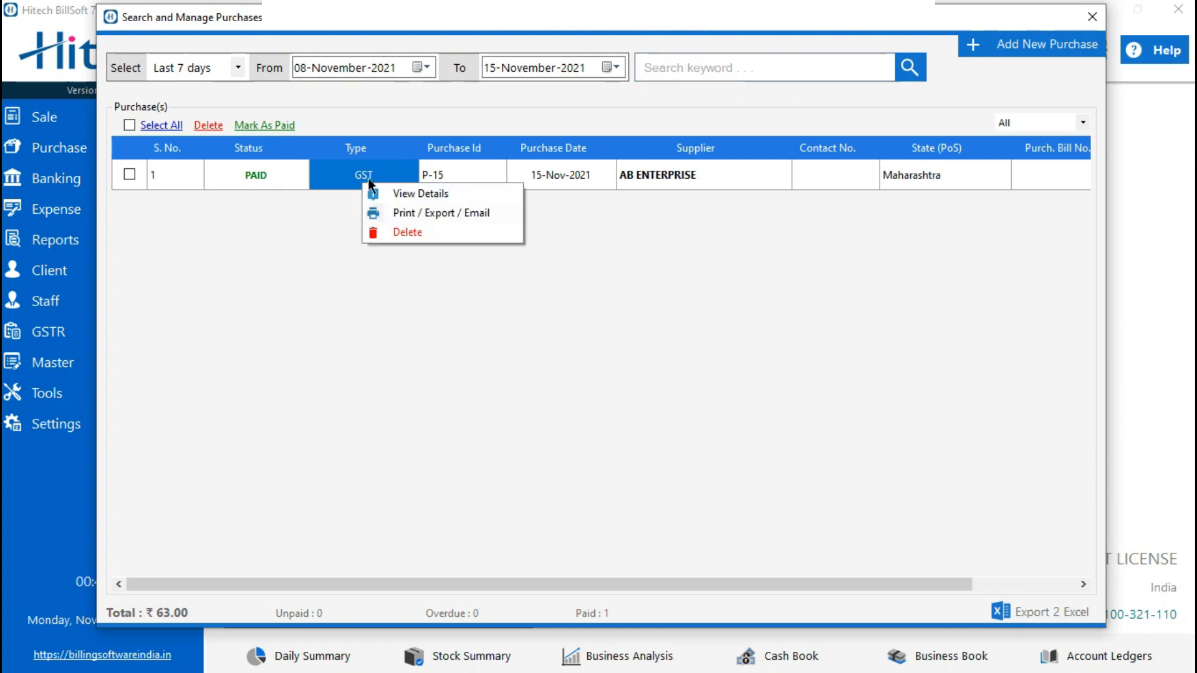
pyautogui.click(395, 192)
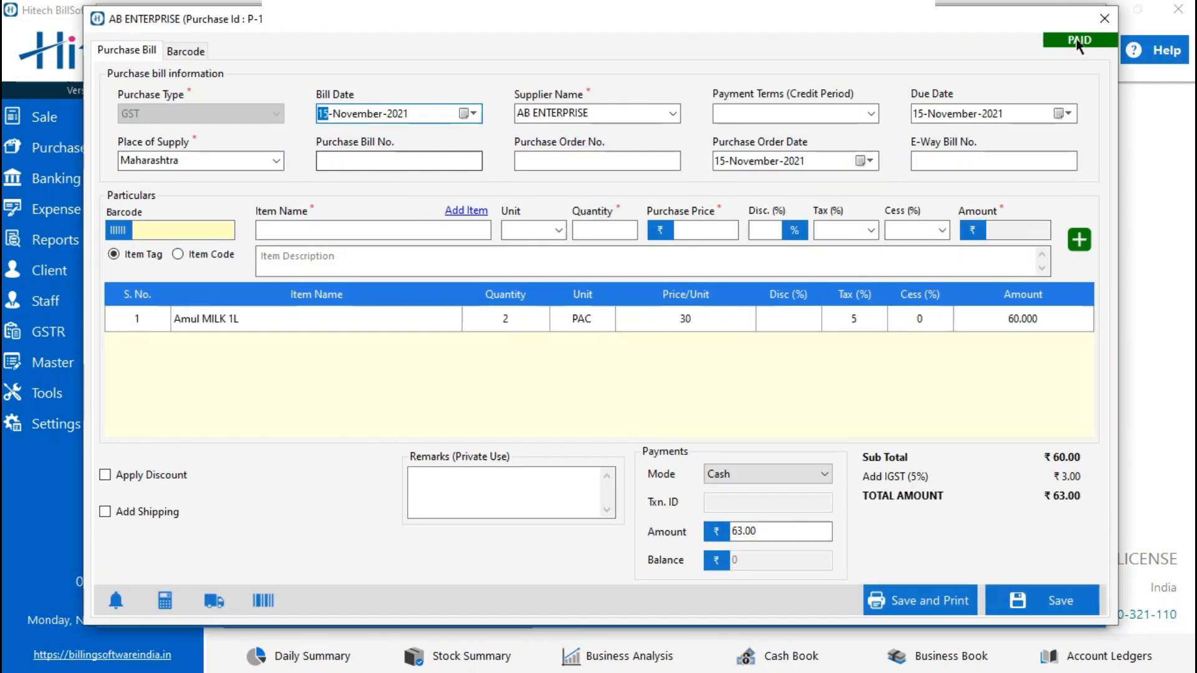
pyautogui.click(1104, 18)
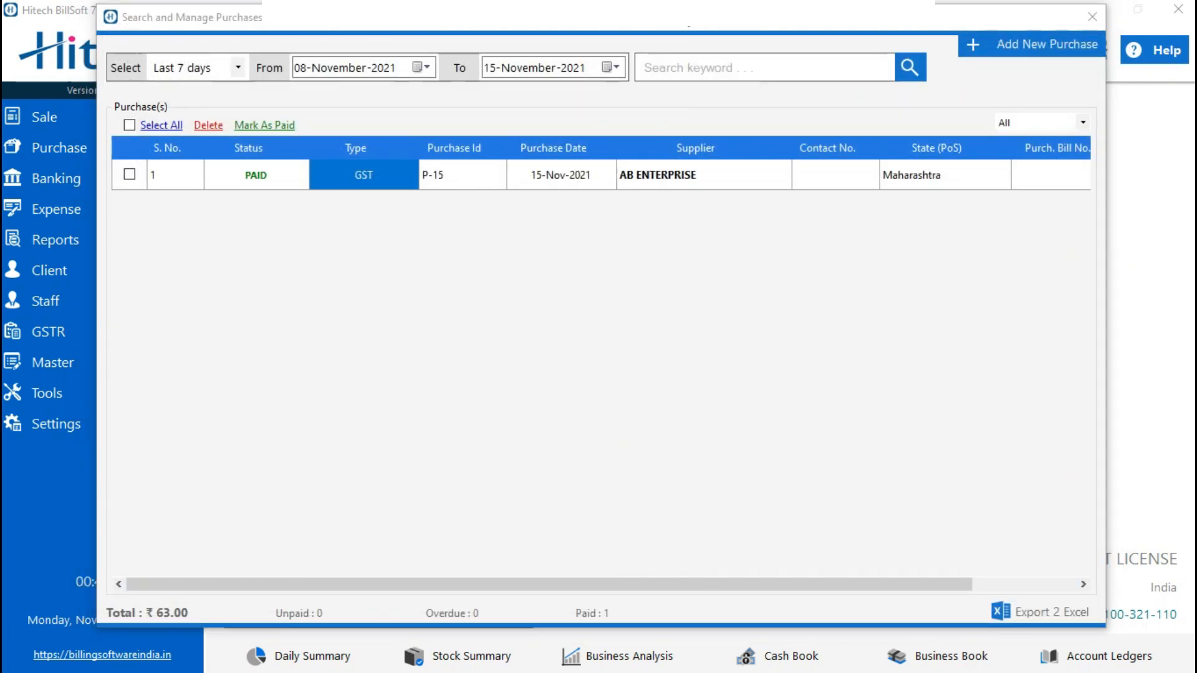
pyautogui.click(1091, 17)
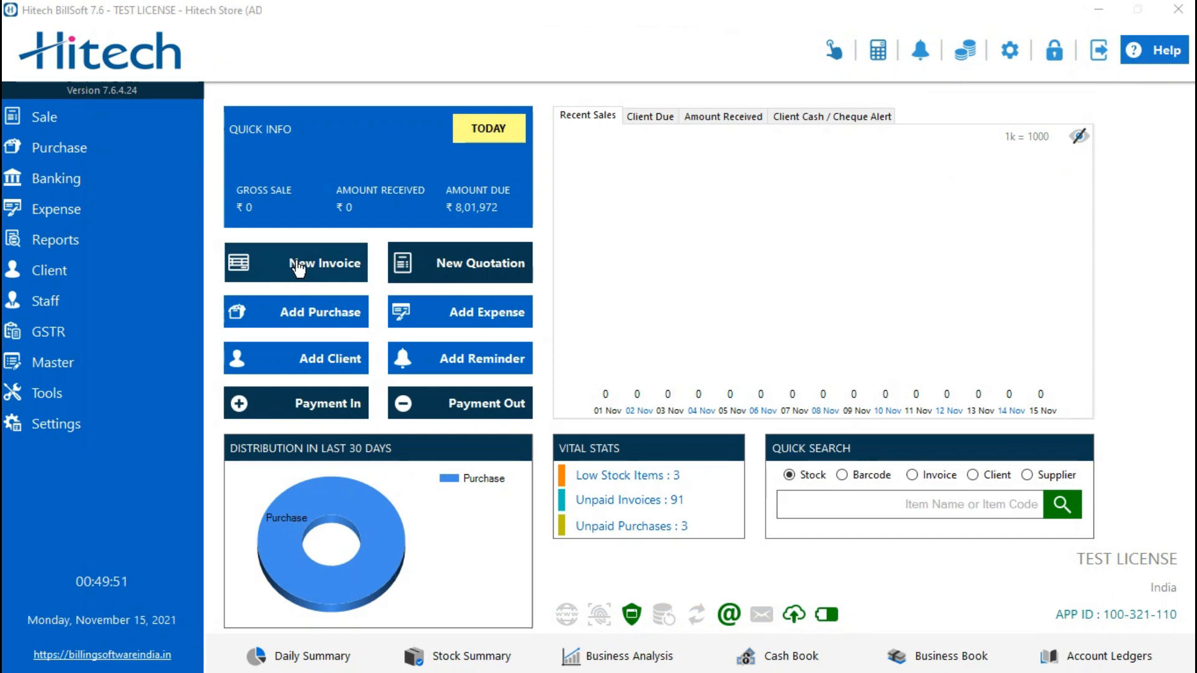
# Start a new sales invoice, keeping GST as the invoice type.
pyautogui.click(159, 119)
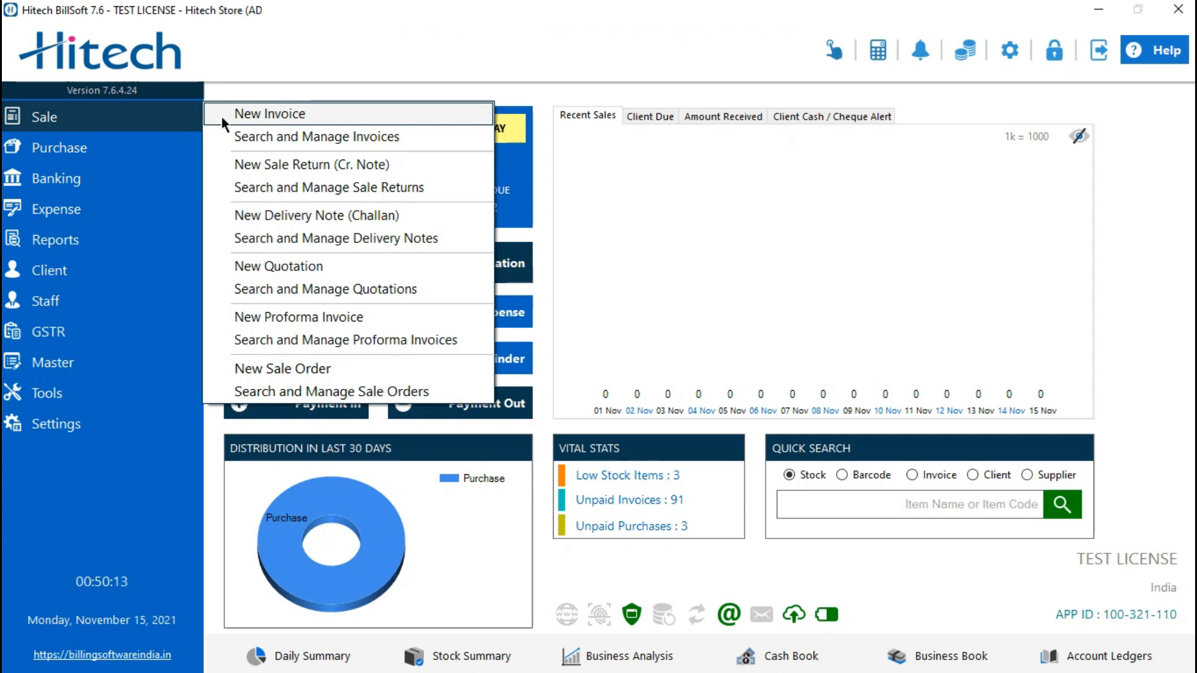
pyautogui.click(268, 116)
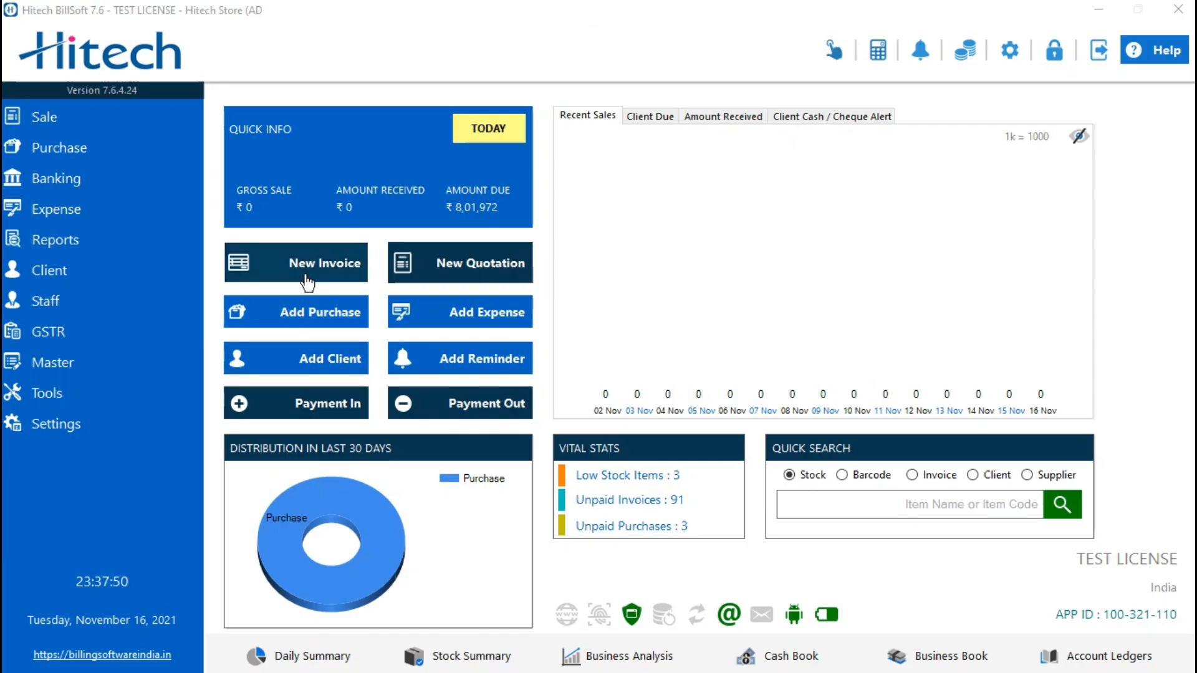
pyautogui.click(117, 121)
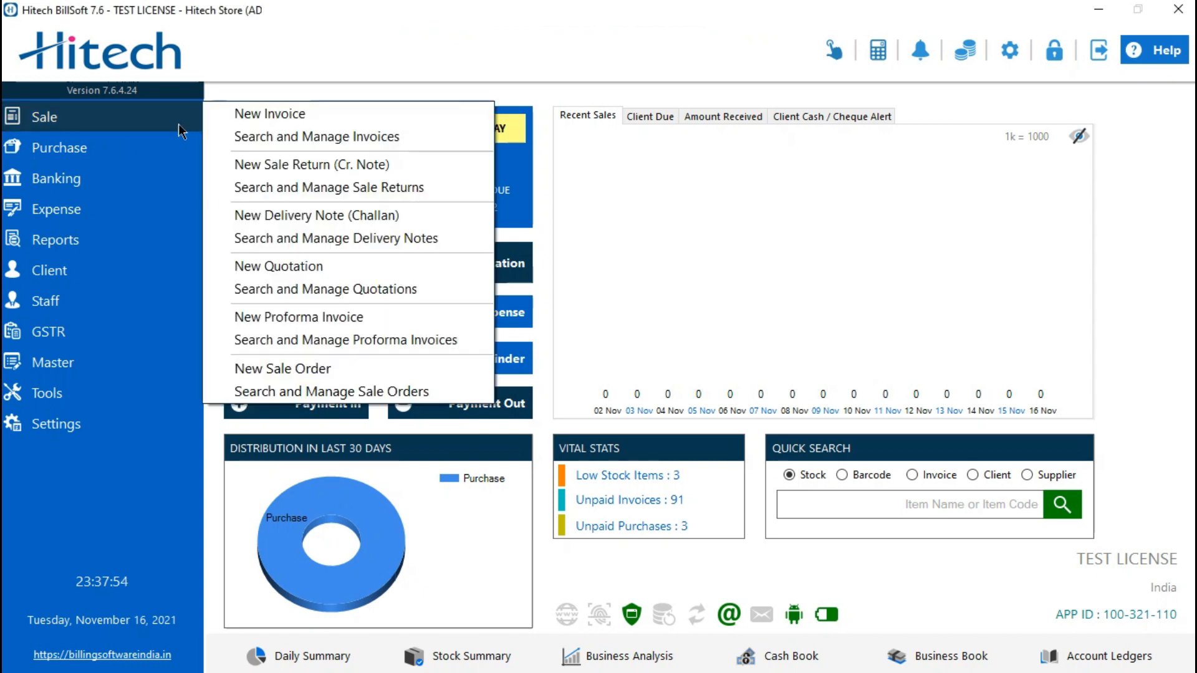
pyautogui.click(245, 121)
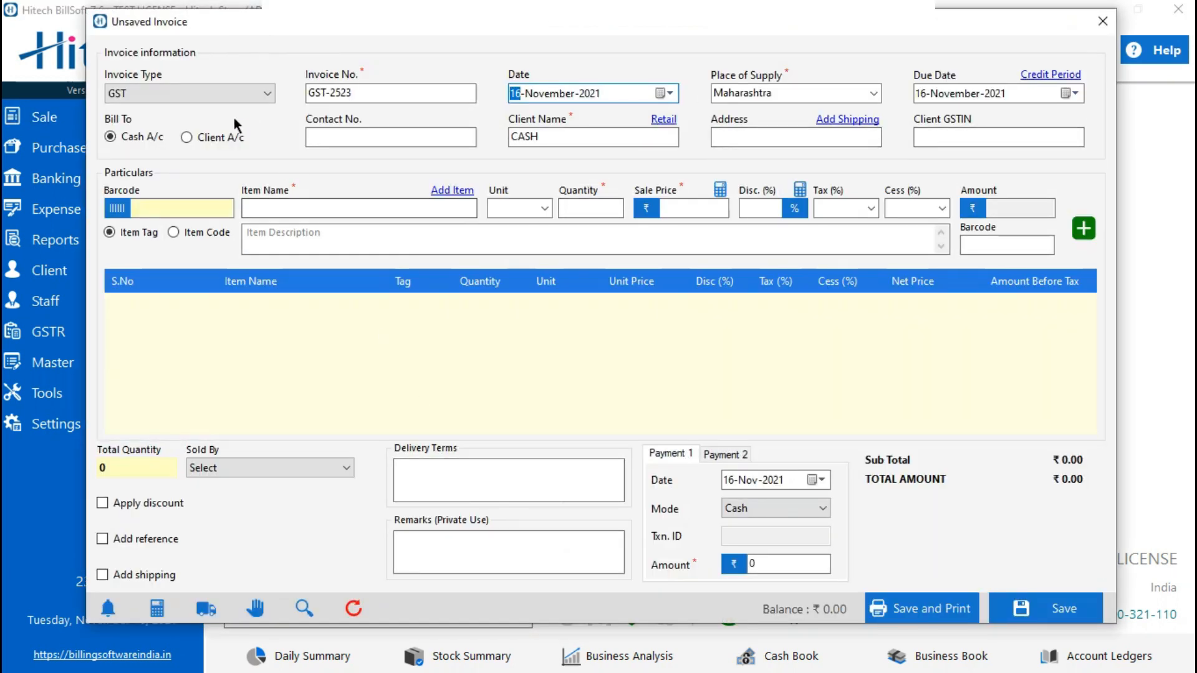
pyautogui.click(228, 94)
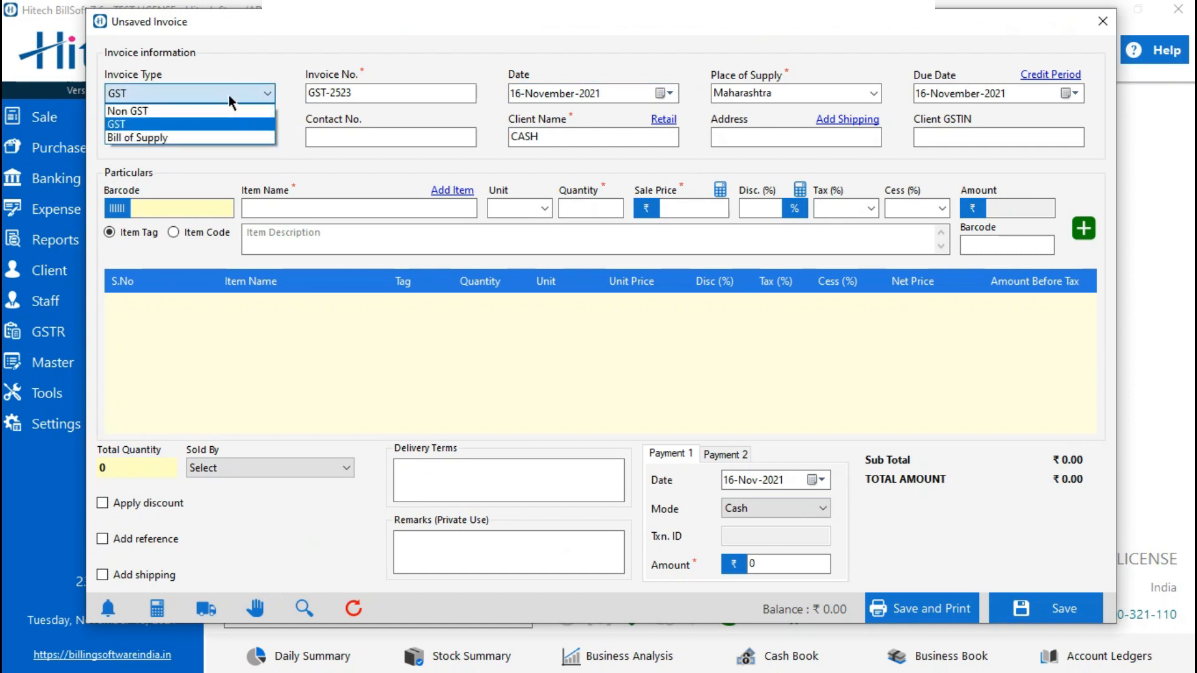
pyautogui.click(228, 94)
pyautogui.click(394, 99)
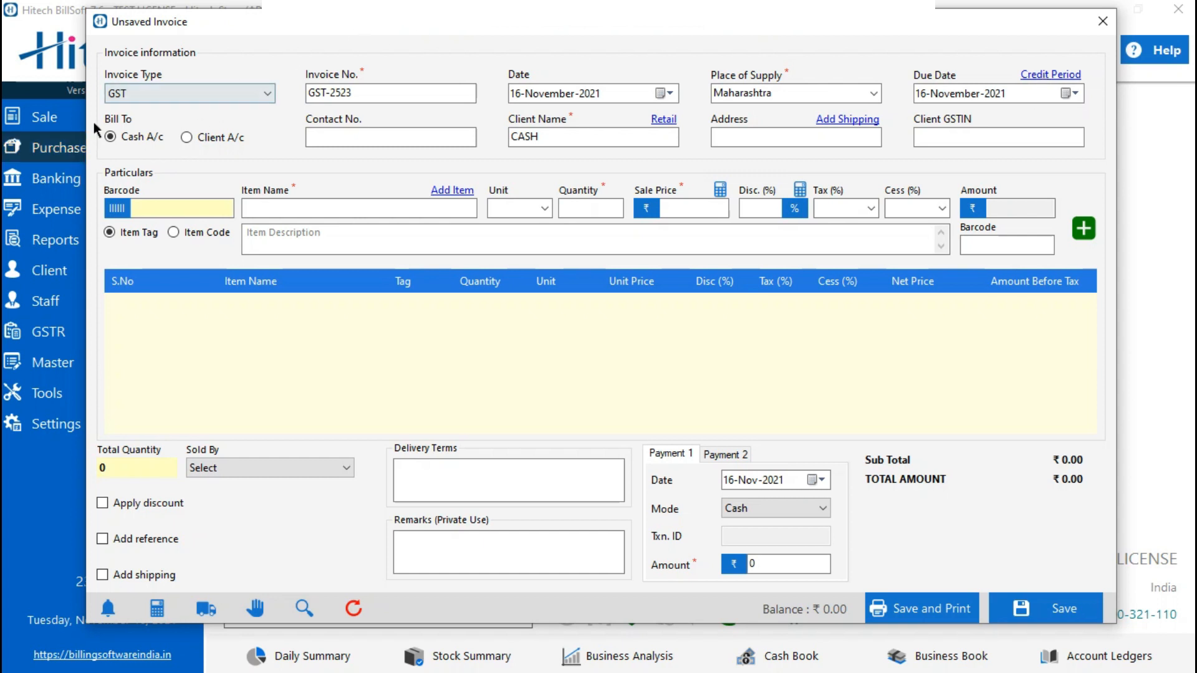
# Bill the invoice to a client account and choose 7 Eleven as the client, leaving the shipping address blank.
pyautogui.click(201, 143)
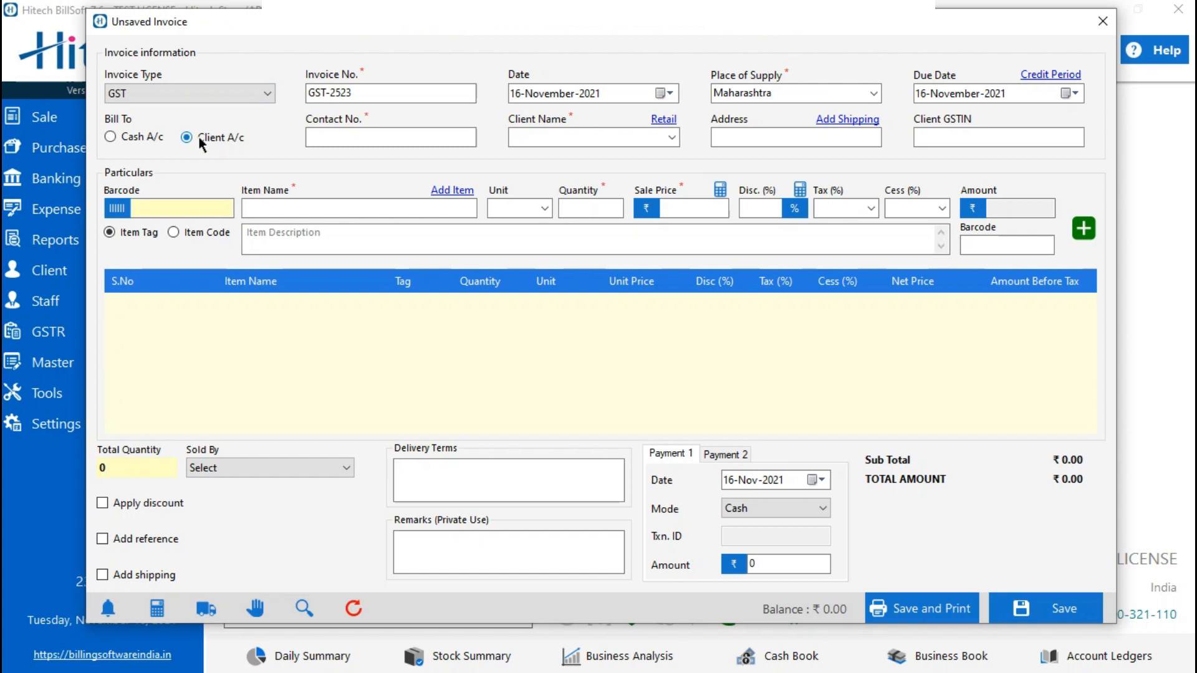
pyautogui.click(671, 139)
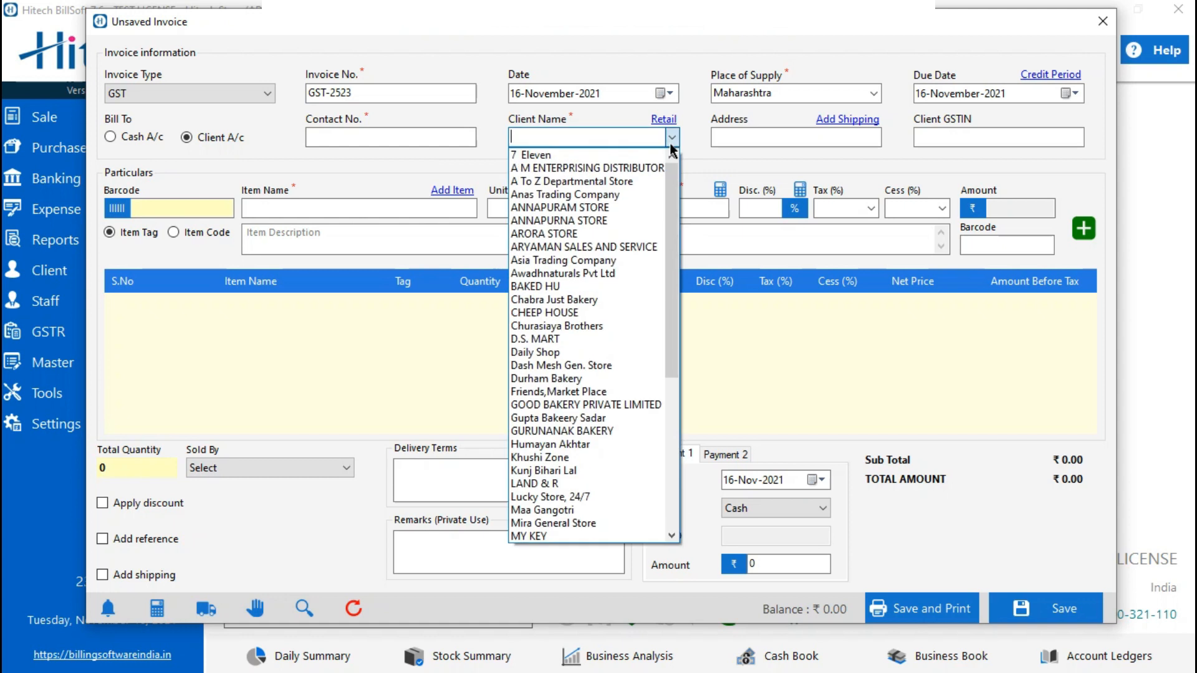
pyautogui.click(637, 154)
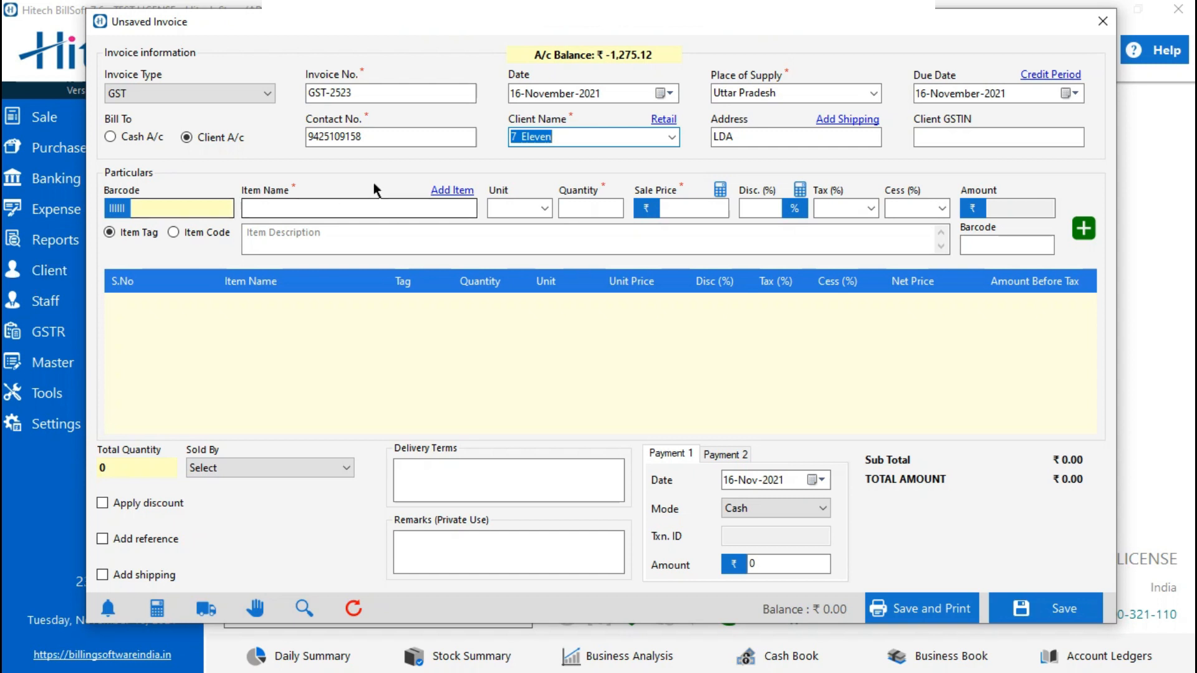
pyautogui.click(836, 121)
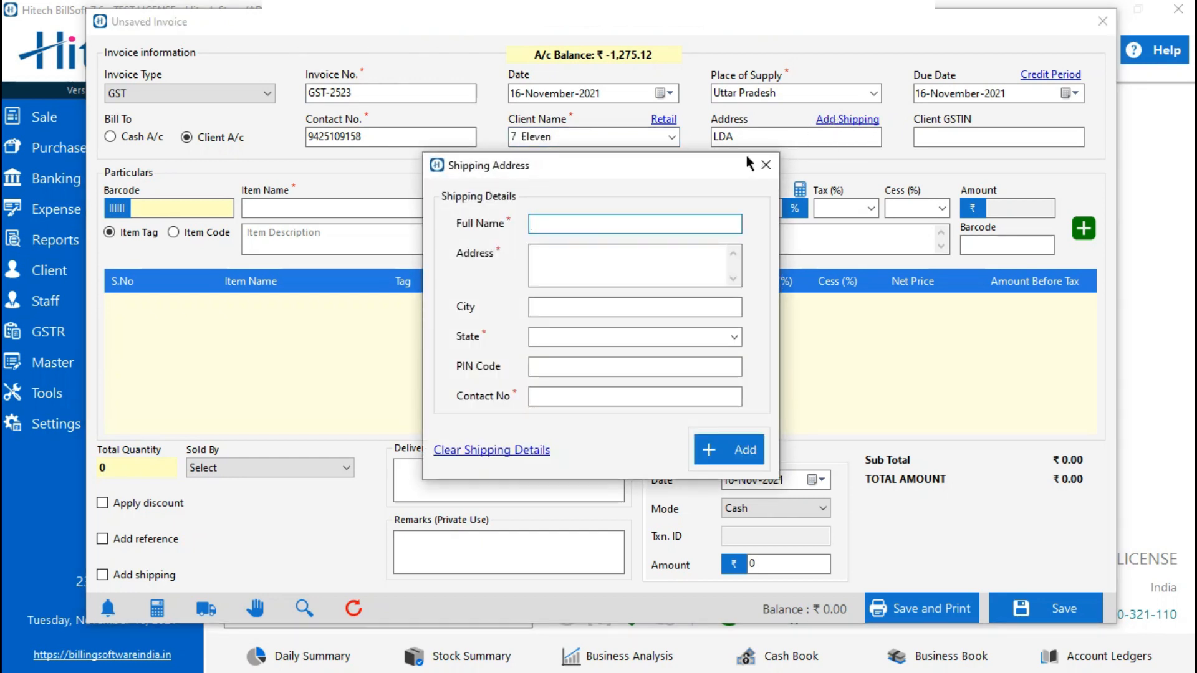
pyautogui.click(767, 163)
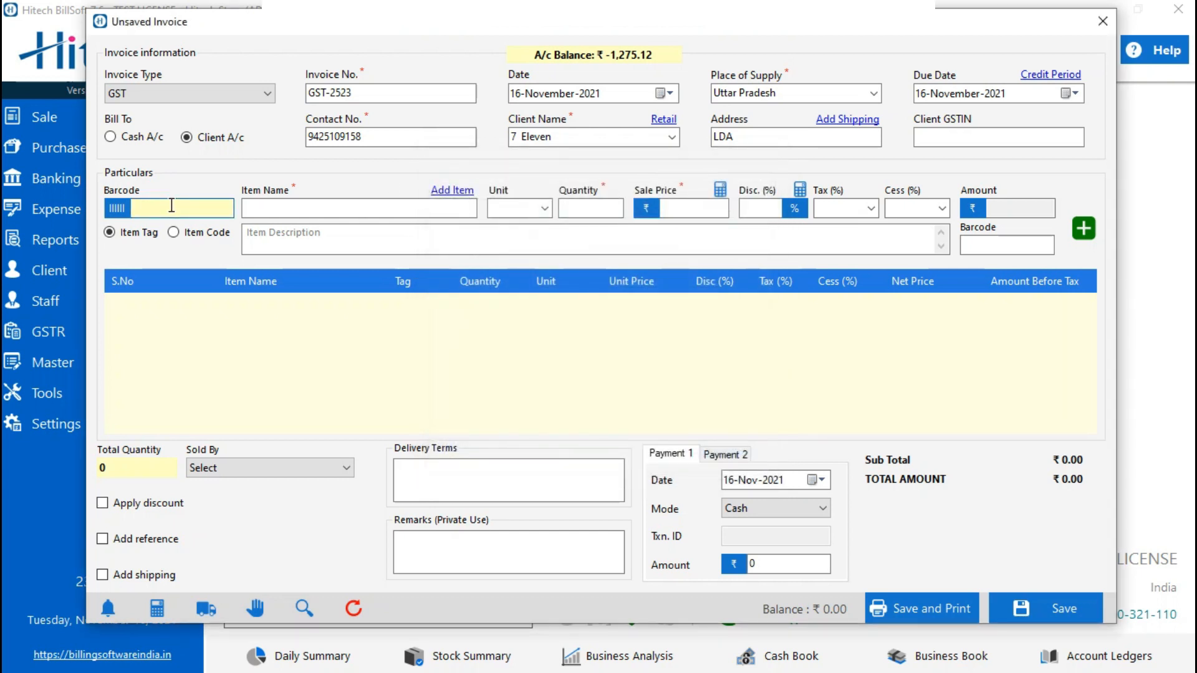
# Switch the item lookup to item code and choose Amul MILK 1L as the invoice item.
pyautogui.click(217, 231)
pyautogui.click(321, 208)
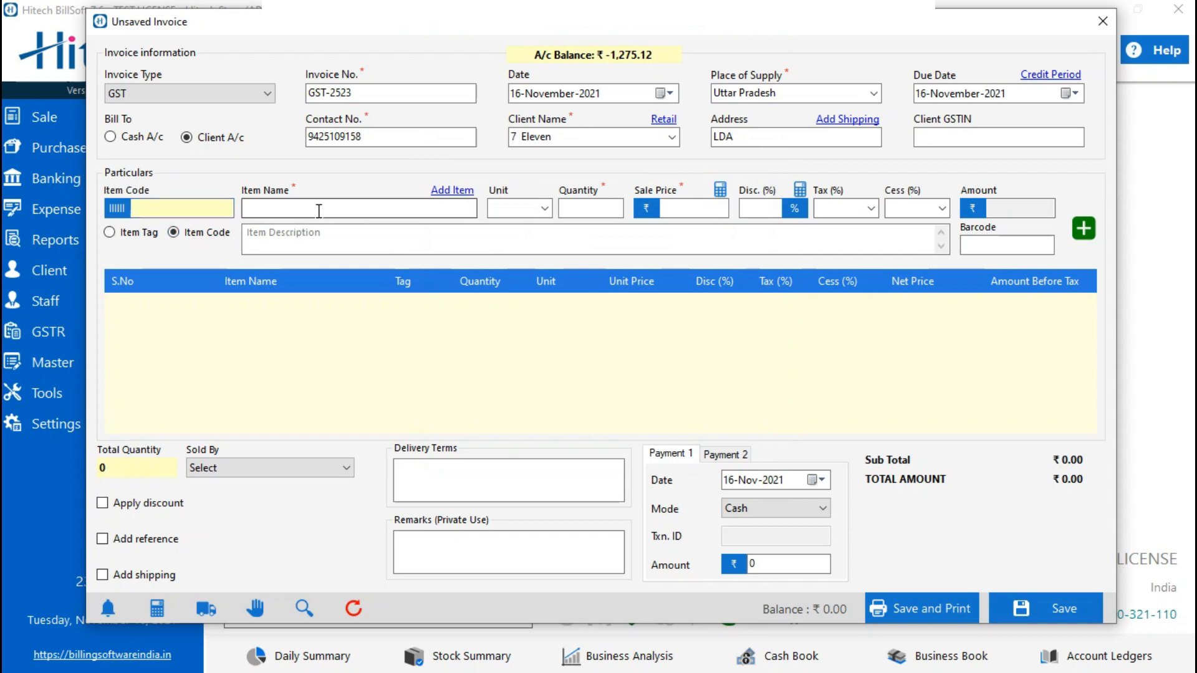
pyautogui.write('mil')
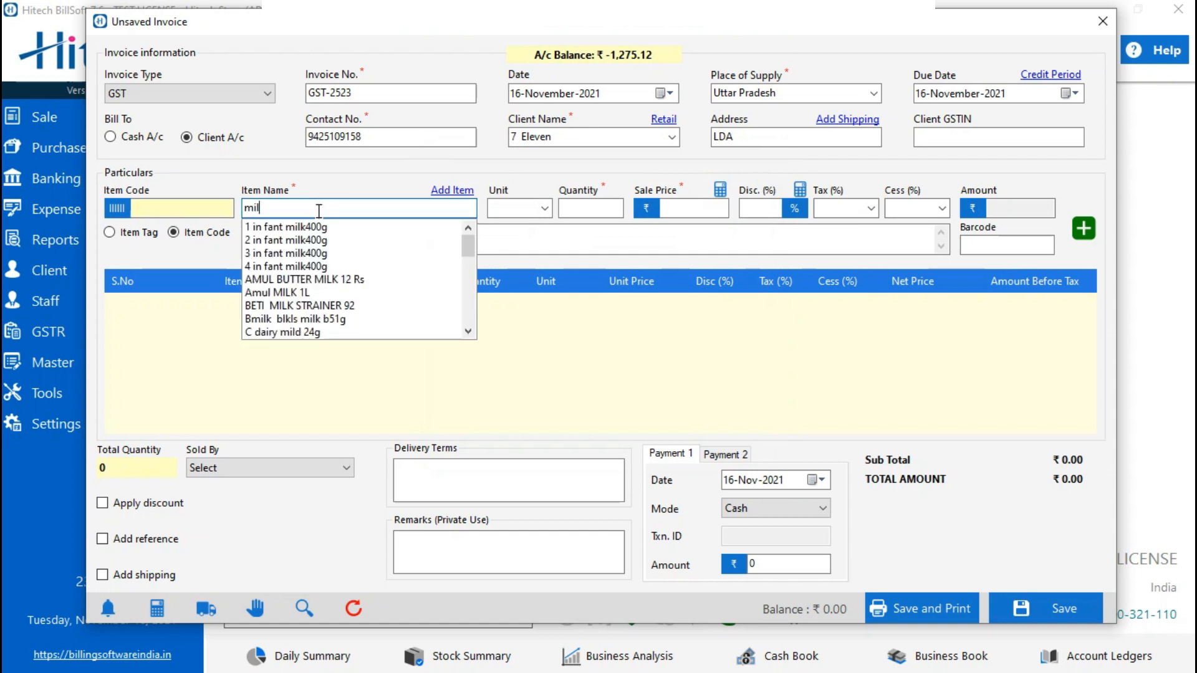
pyautogui.write('l')
pyautogui.press('BackSpace')
pyautogui.press('BackSpace')
pyautogui.press('BackSpace')
pyautogui.press('BackSpace')
pyautogui.write('amul milk')
pyautogui.press('Down')
pyautogui.press('Return')
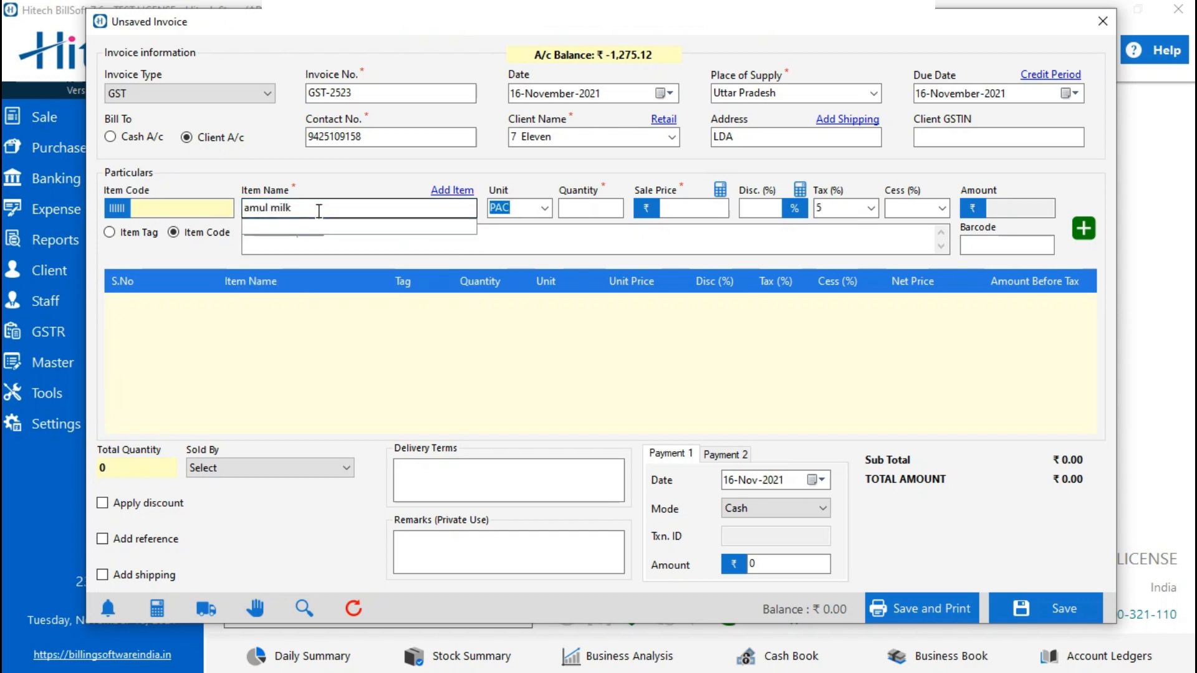
# Add the item with quantity 1 to the invoice's particulars and select the staff member who sold it.
pyautogui.click(597, 209)
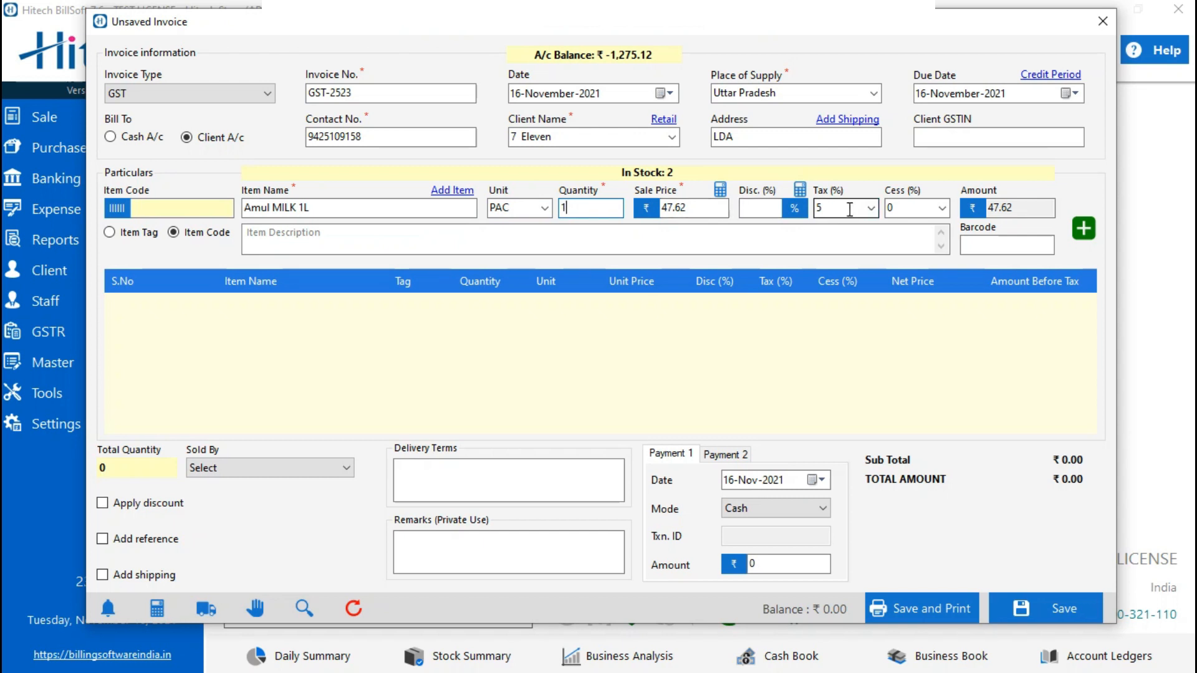
pyautogui.click(1083, 228)
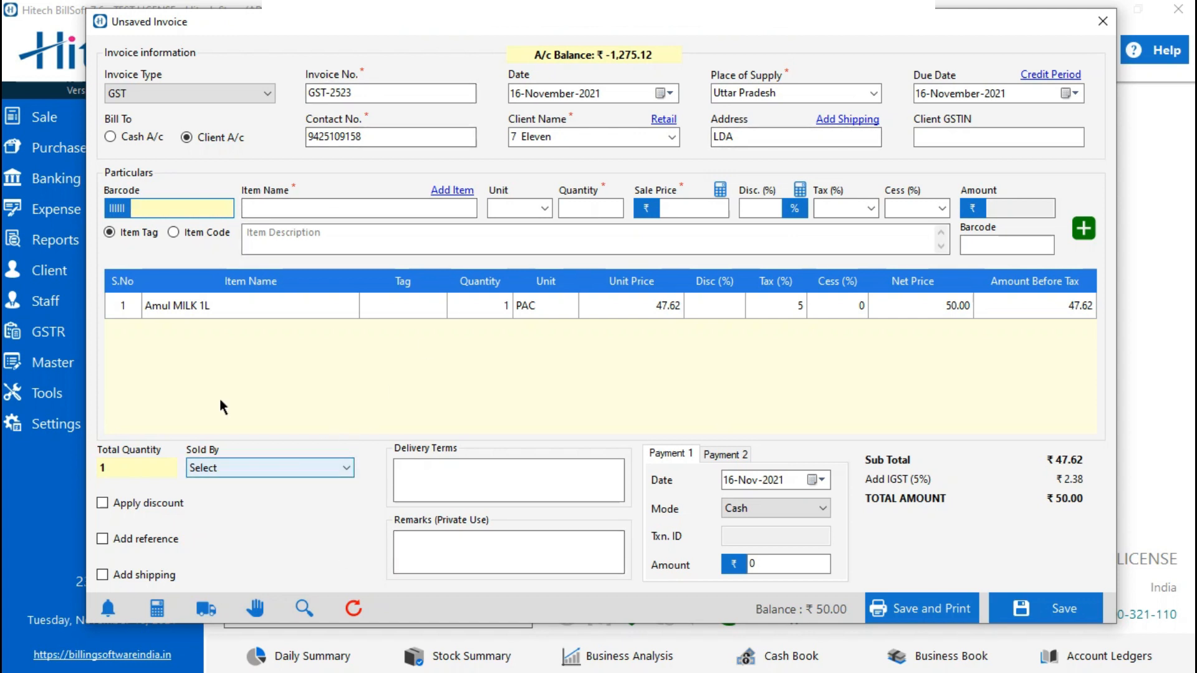
pyautogui.click(268, 468)
pyautogui.click(259, 498)
# Examine the invoice's discount, reference type and shipping charge options without applying any of them.
pyautogui.click(150, 503)
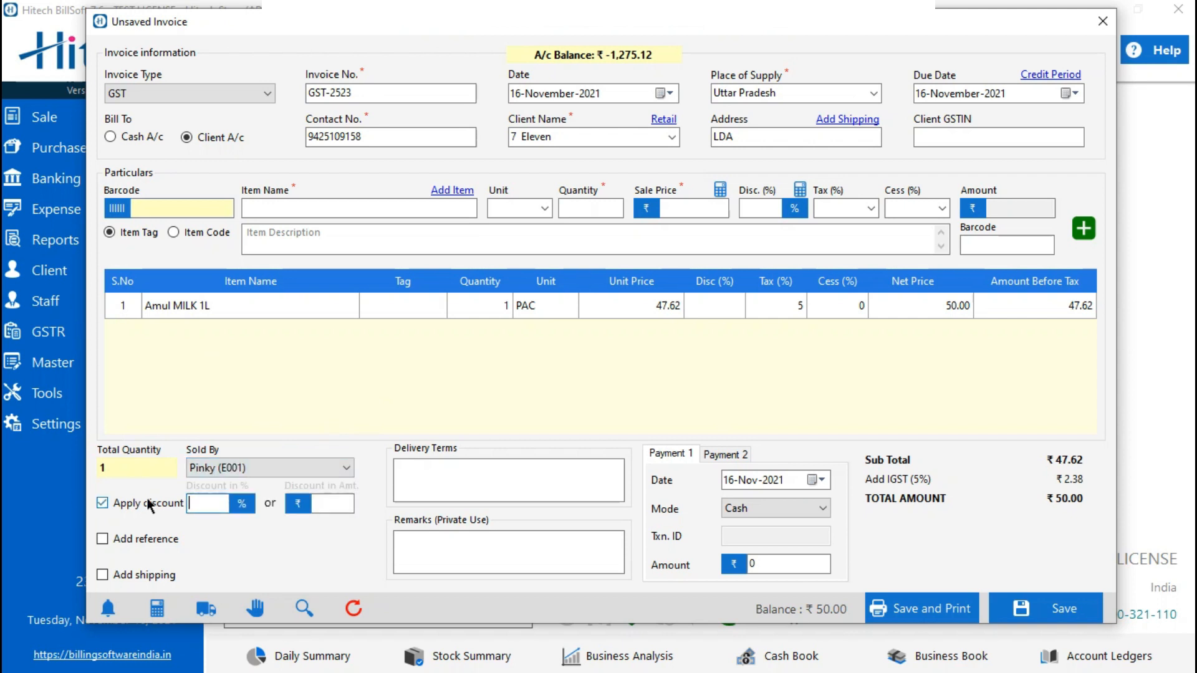
pyautogui.click(150, 502)
pyautogui.click(142, 540)
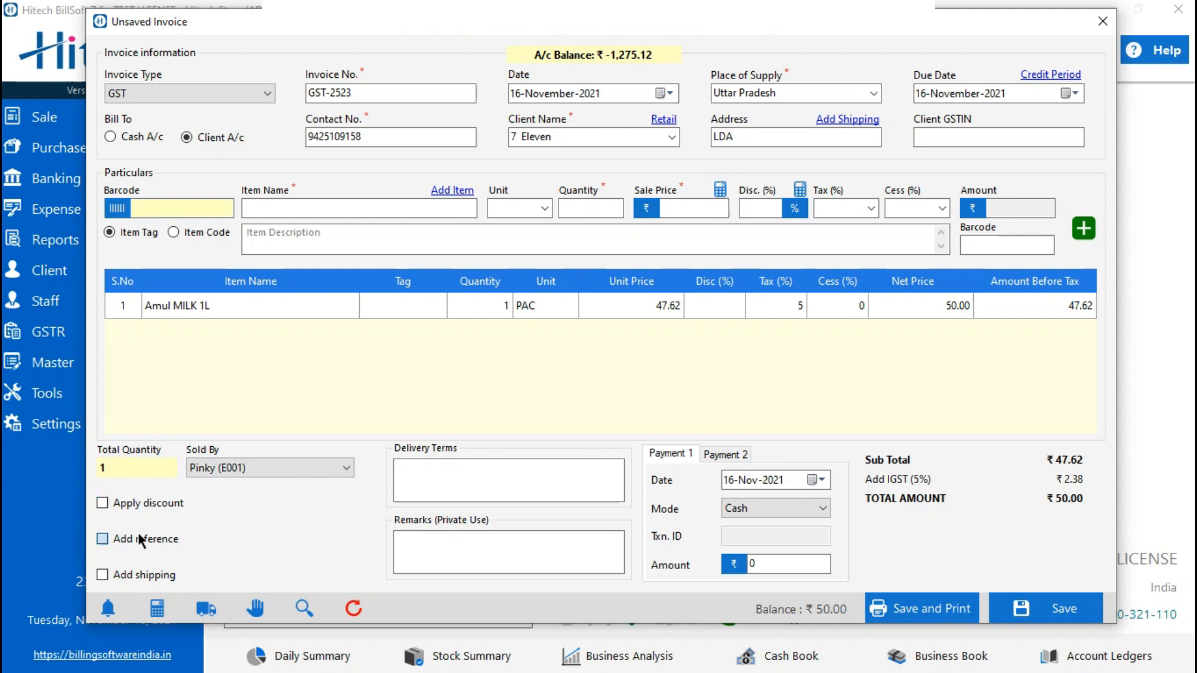
pyautogui.click(206, 540)
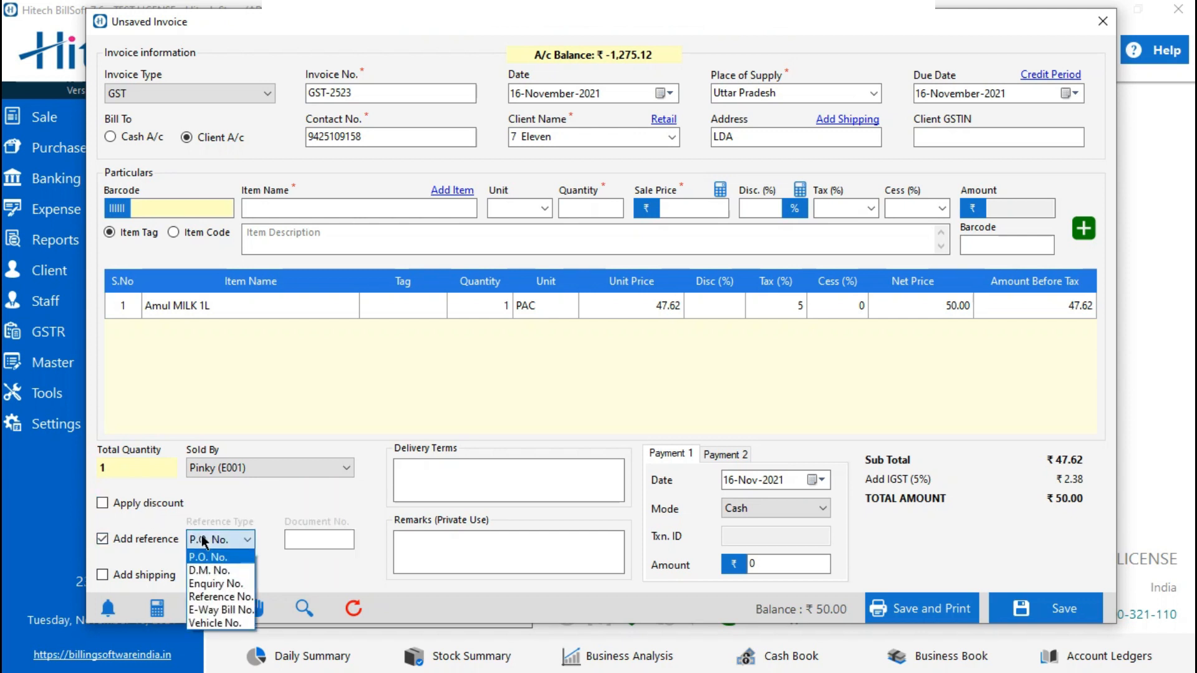
pyautogui.click(161, 540)
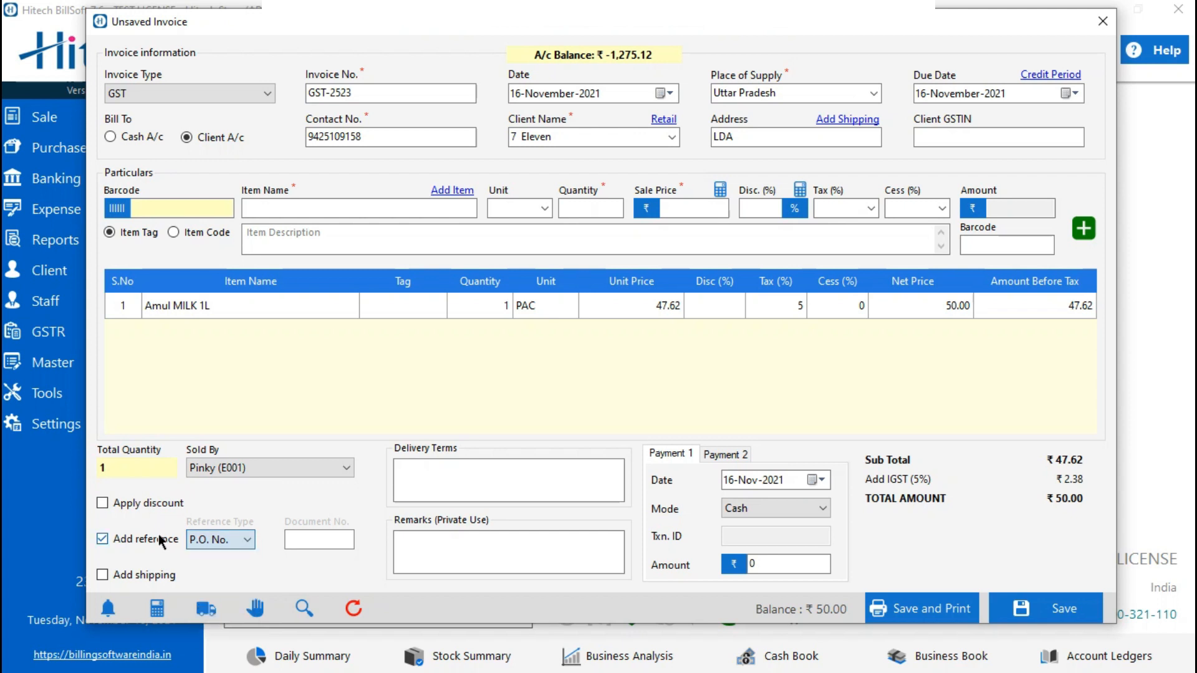
pyautogui.click(161, 540)
pyautogui.click(133, 574)
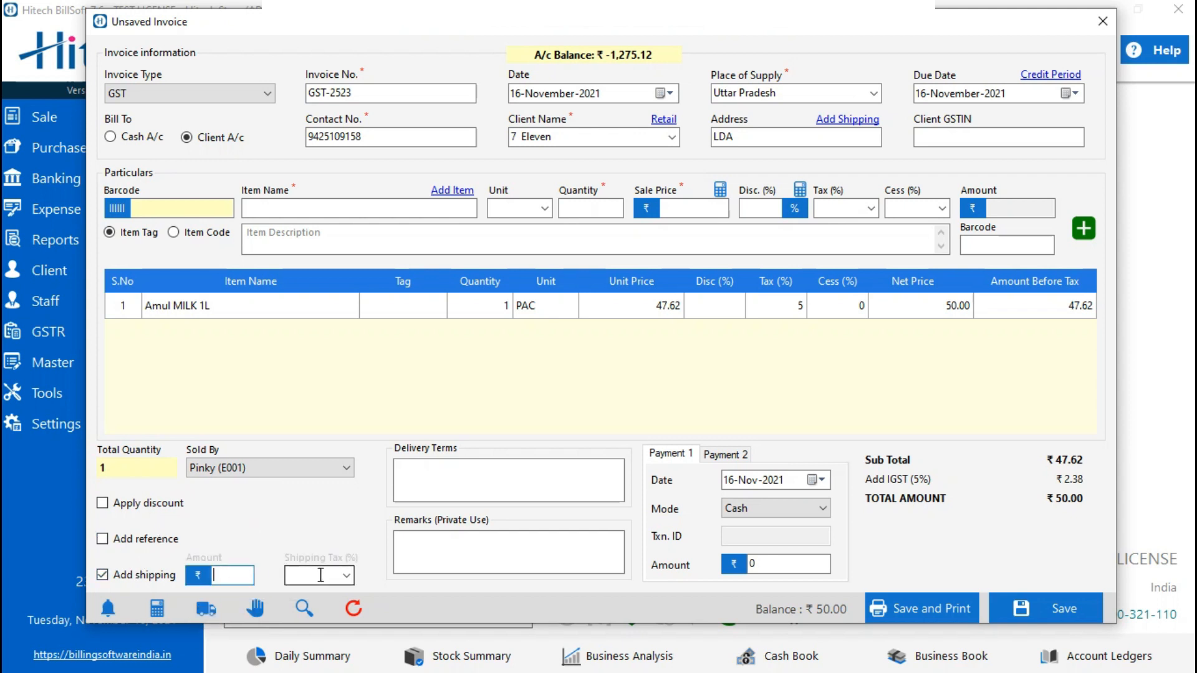
pyautogui.click(141, 577)
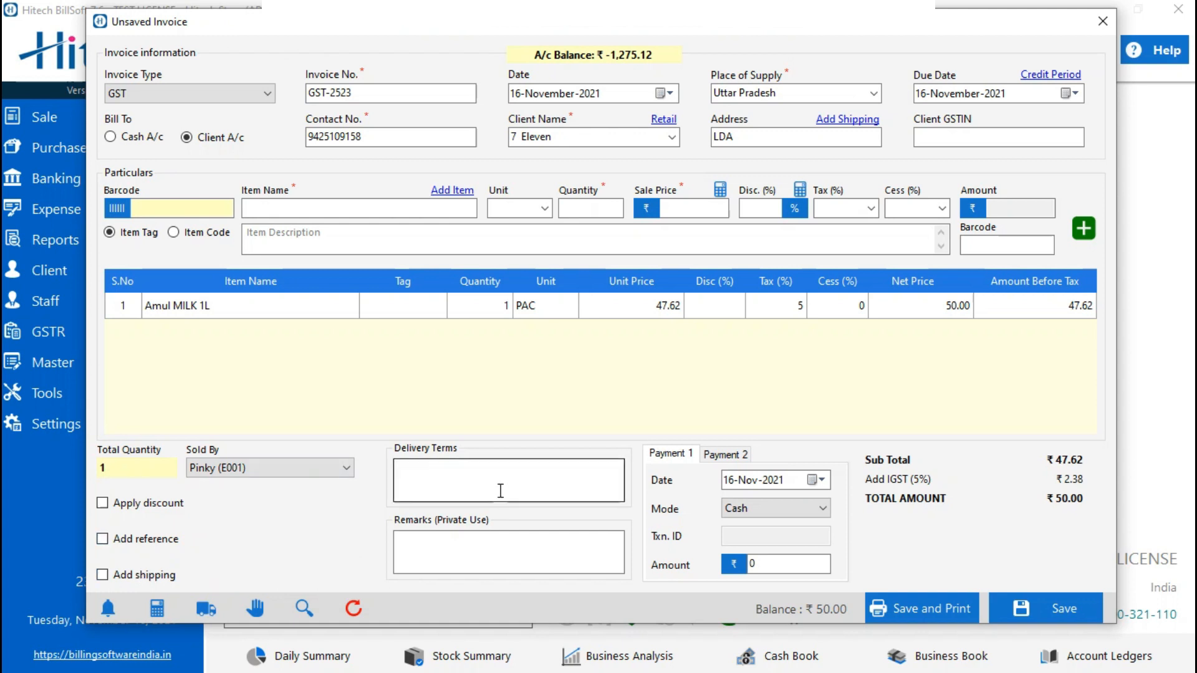
# Record a cash payment of 20 on the invoice and save it for printing, confirming the save.
pyautogui.click(730, 455)
pyautogui.click(688, 460)
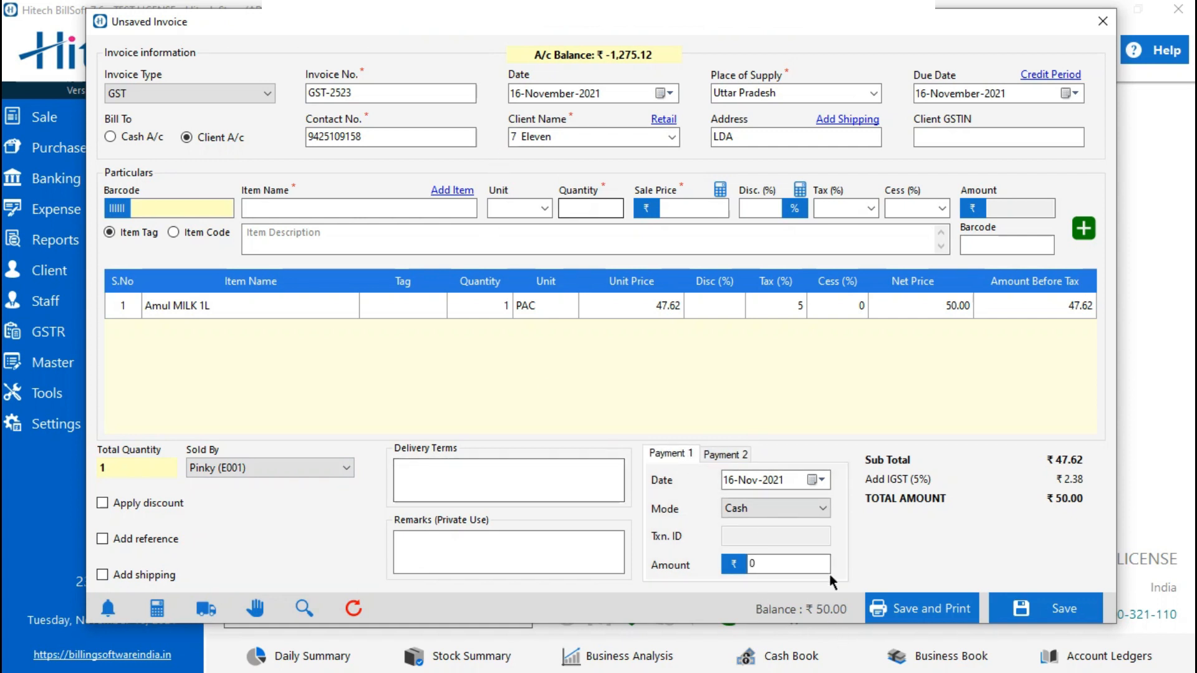
pyautogui.click(781, 559)
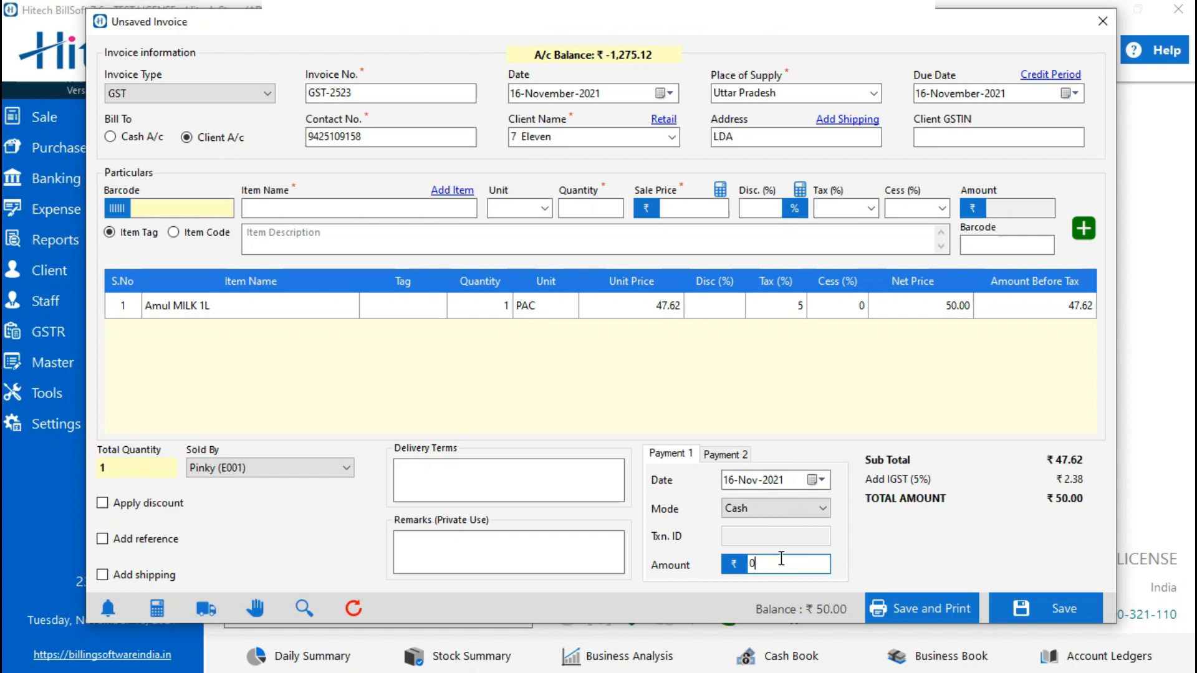
pyautogui.press('BackSpace')
pyautogui.write('20')
pyautogui.click(913, 617)
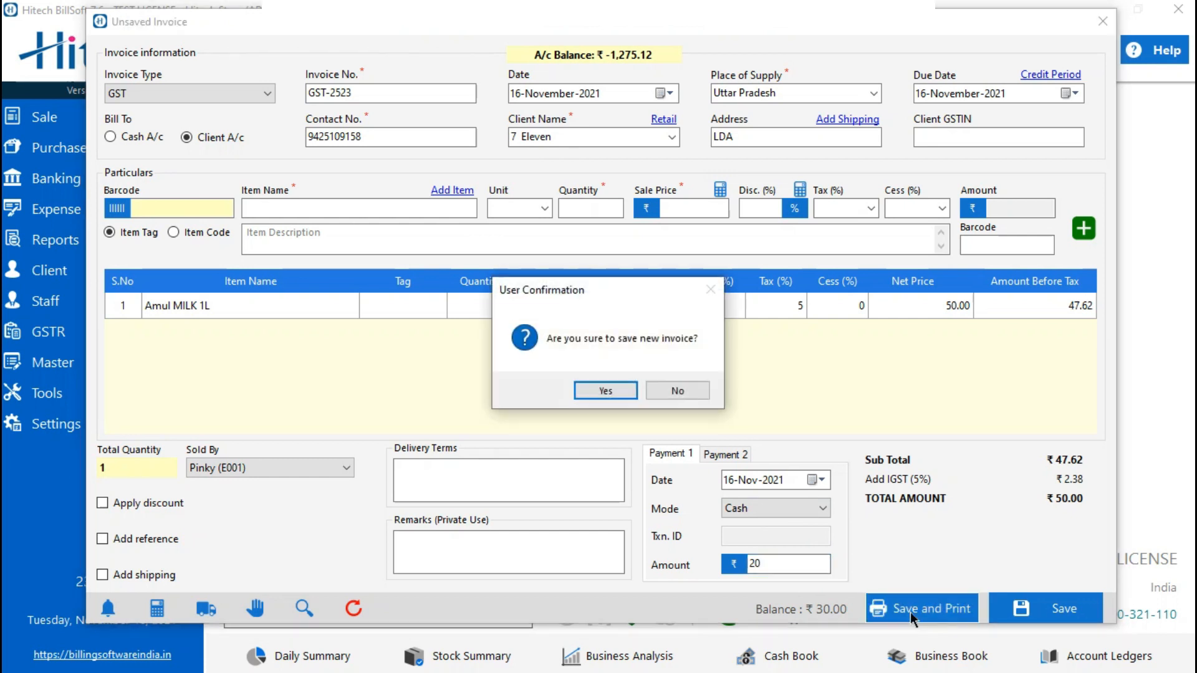
pyautogui.click(611, 389)
# Apply the A4 Classic Style 3 template to the invoice printout and include the print acknowledgement.
pyautogui.click(325, 251)
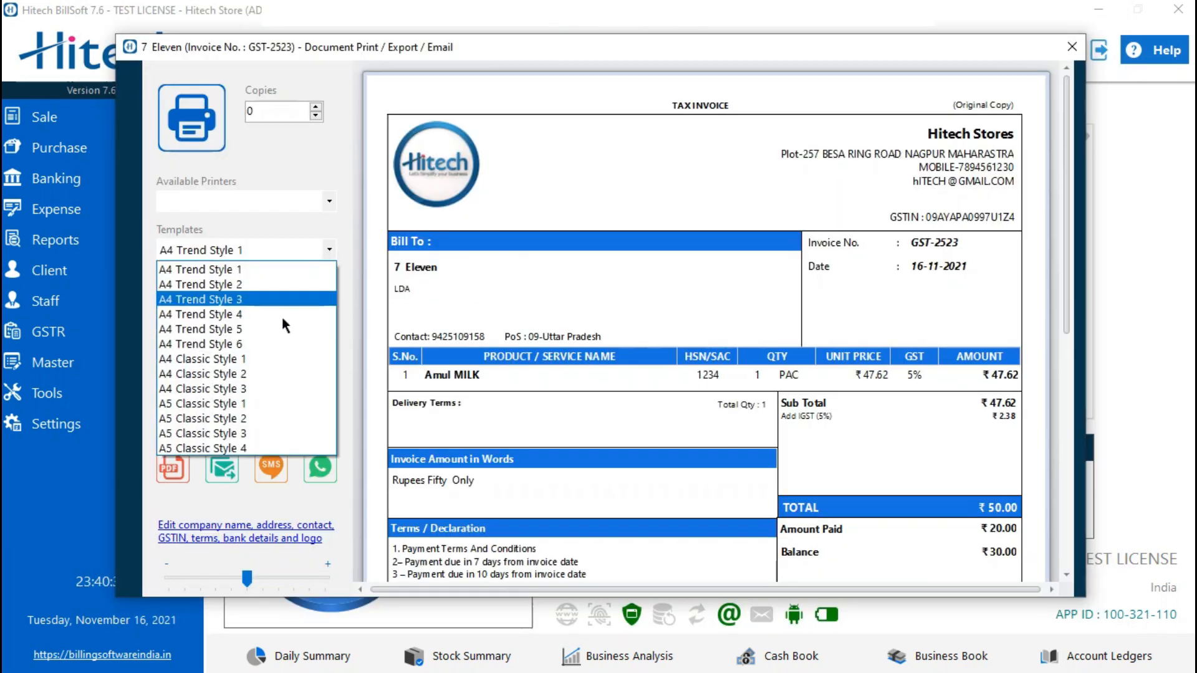
pyautogui.click(246, 392)
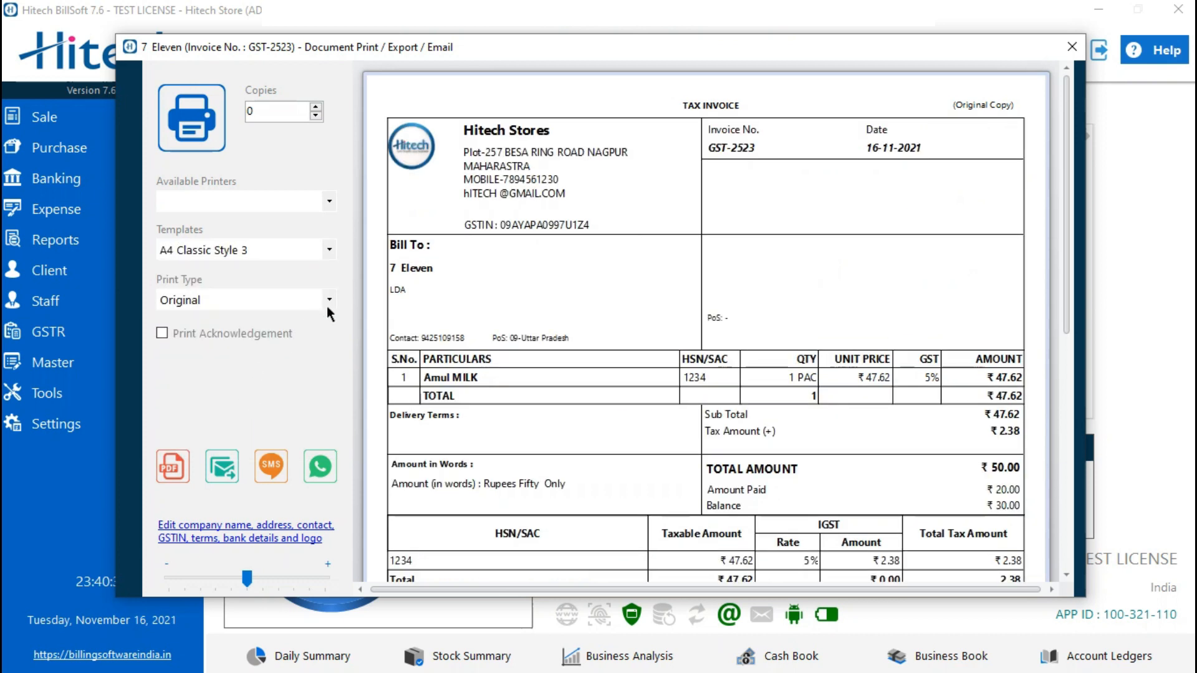
pyautogui.click(327, 299)
pyautogui.click(328, 300)
pyautogui.click(1066, 450)
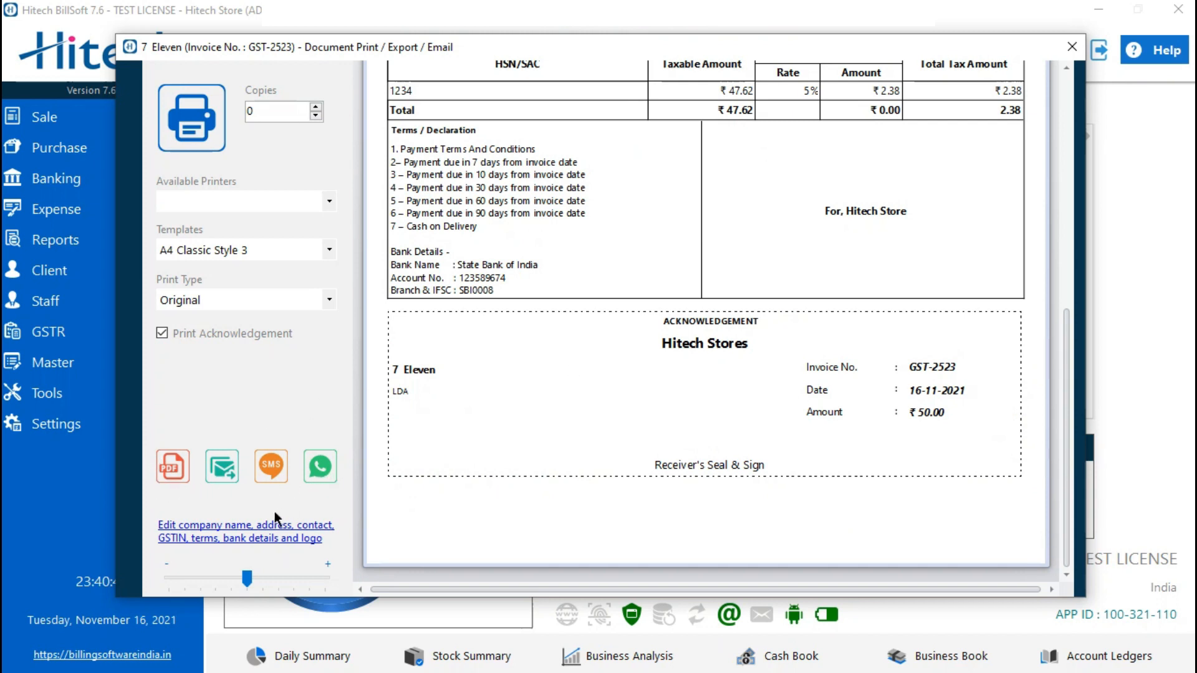
# Review the editable company print information, and close it together with the invoice print preview.
pyautogui.click(260, 539)
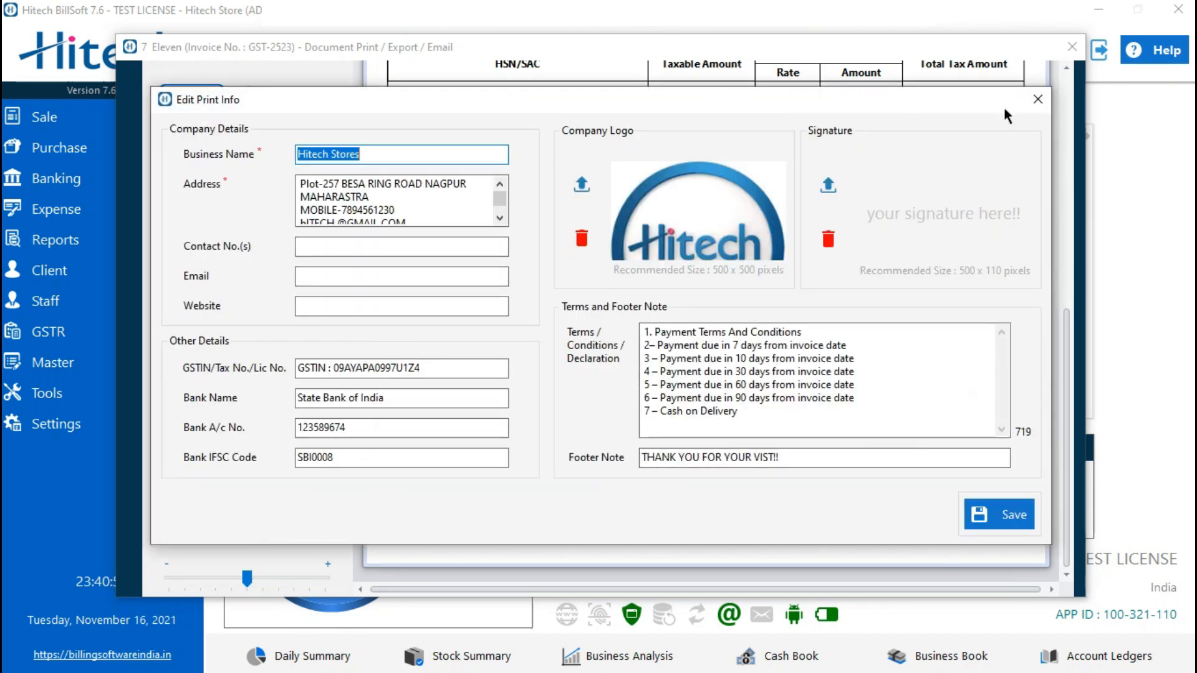
pyautogui.click(1038, 99)
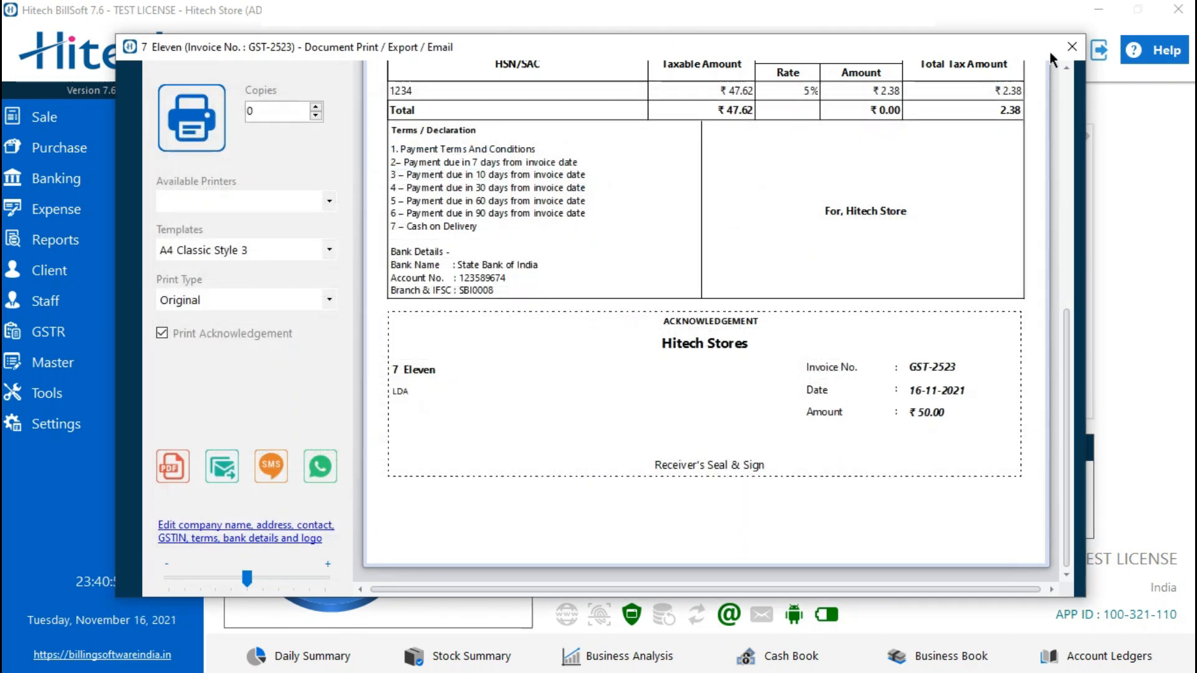
pyautogui.click(1065, 56)
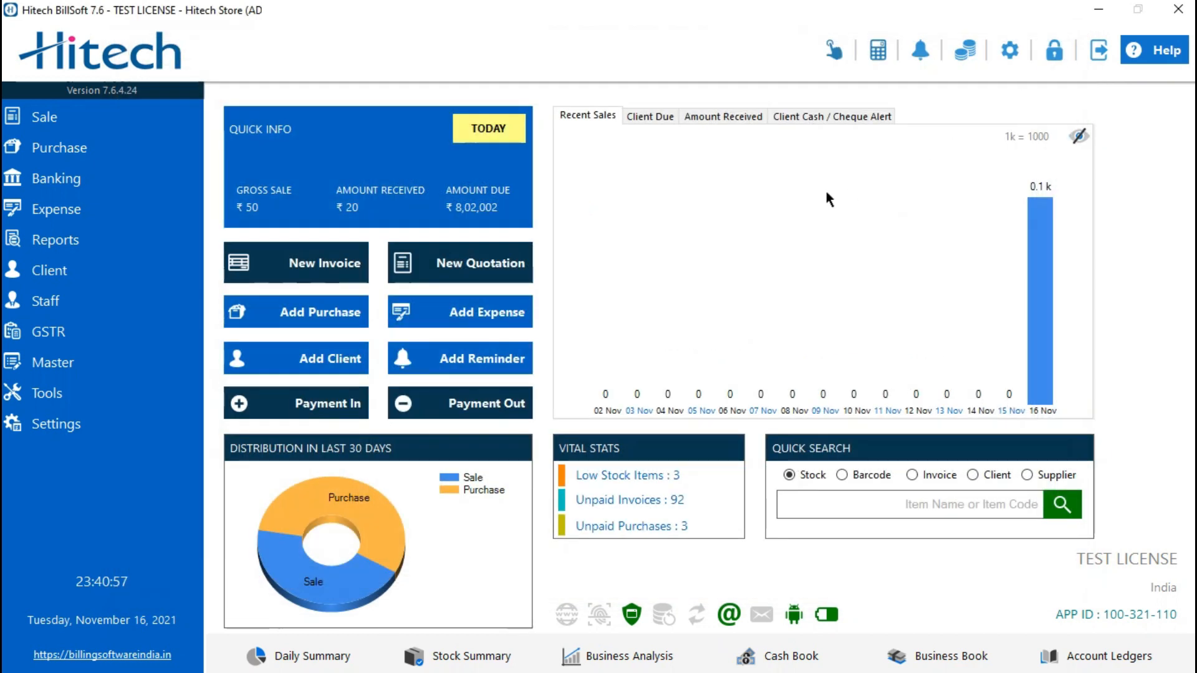
# Review the saved 7 Eleven invoice and its available actions in the list of invoices, and close the list.
pyautogui.click(143, 115)
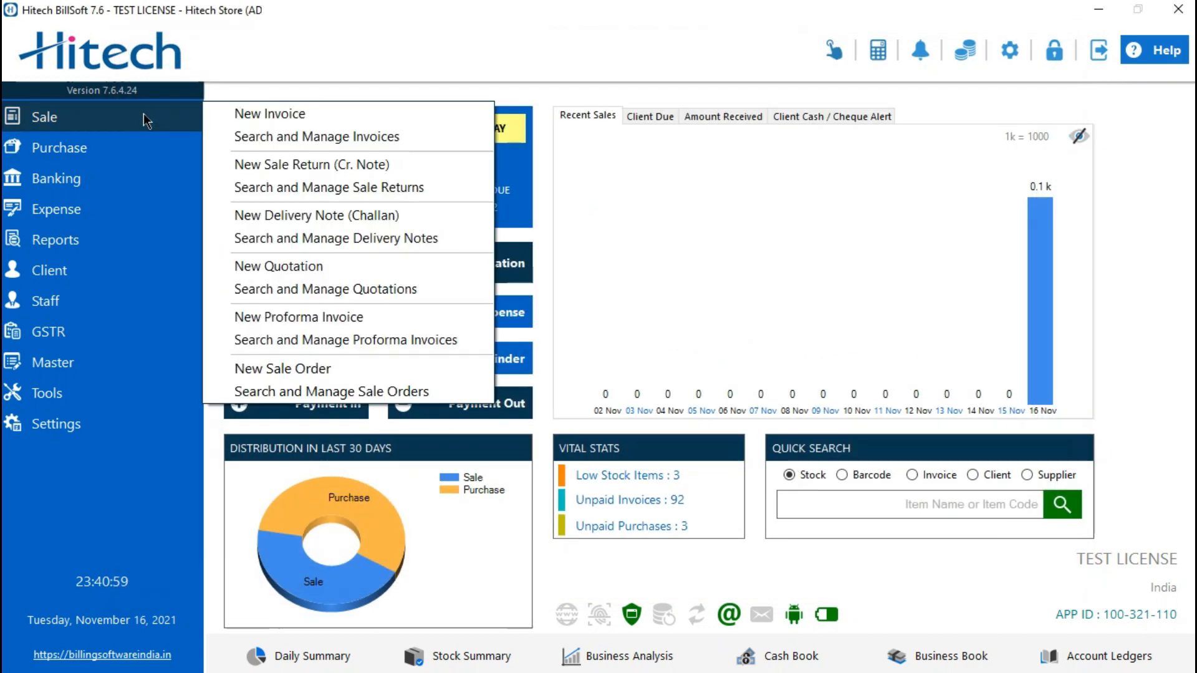
pyautogui.click(265, 134)
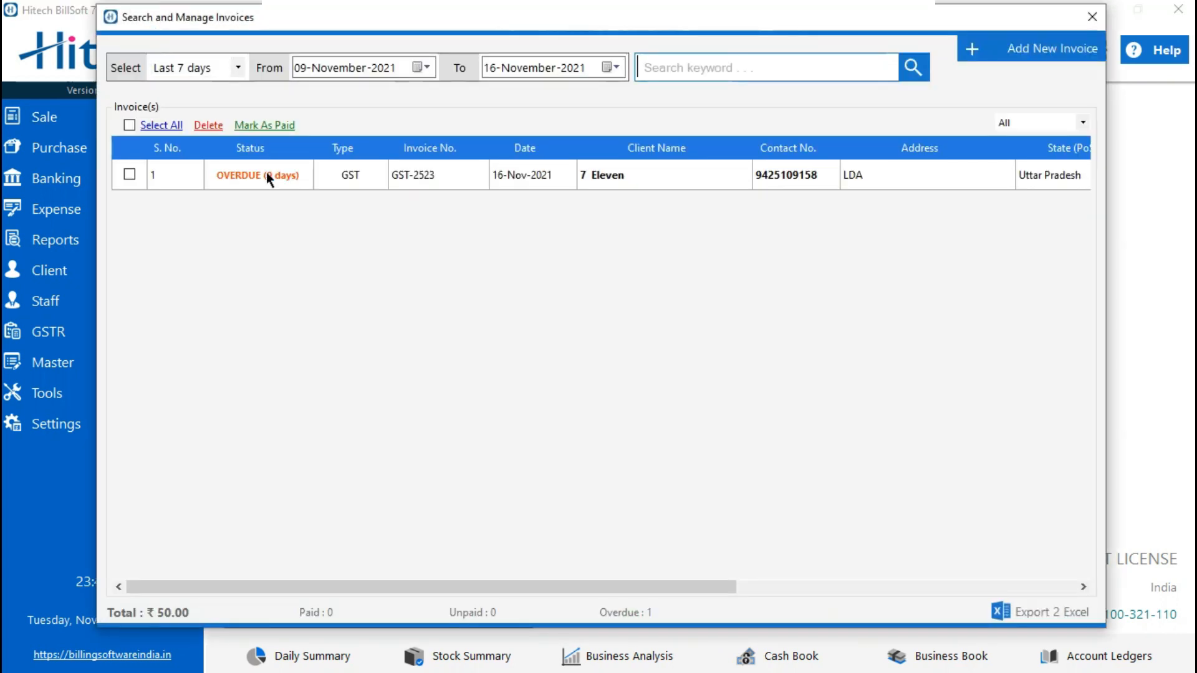
pyautogui.rightClick(267, 172)
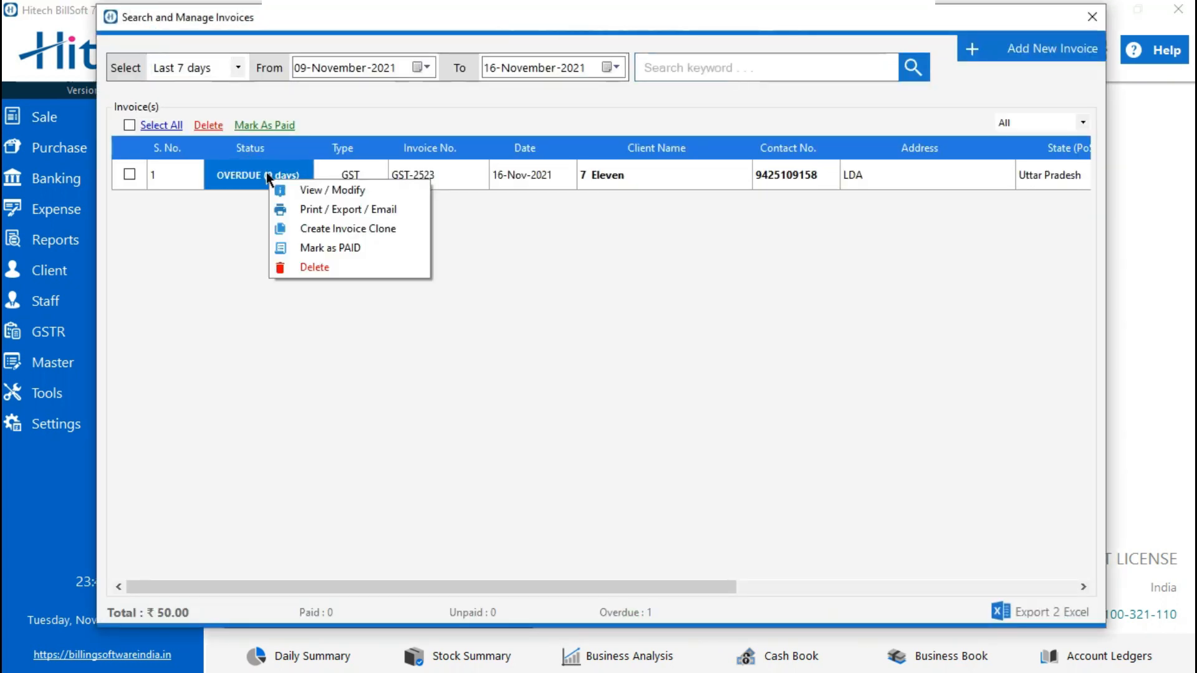
pyautogui.click(1091, 16)
pyautogui.click(1091, 17)
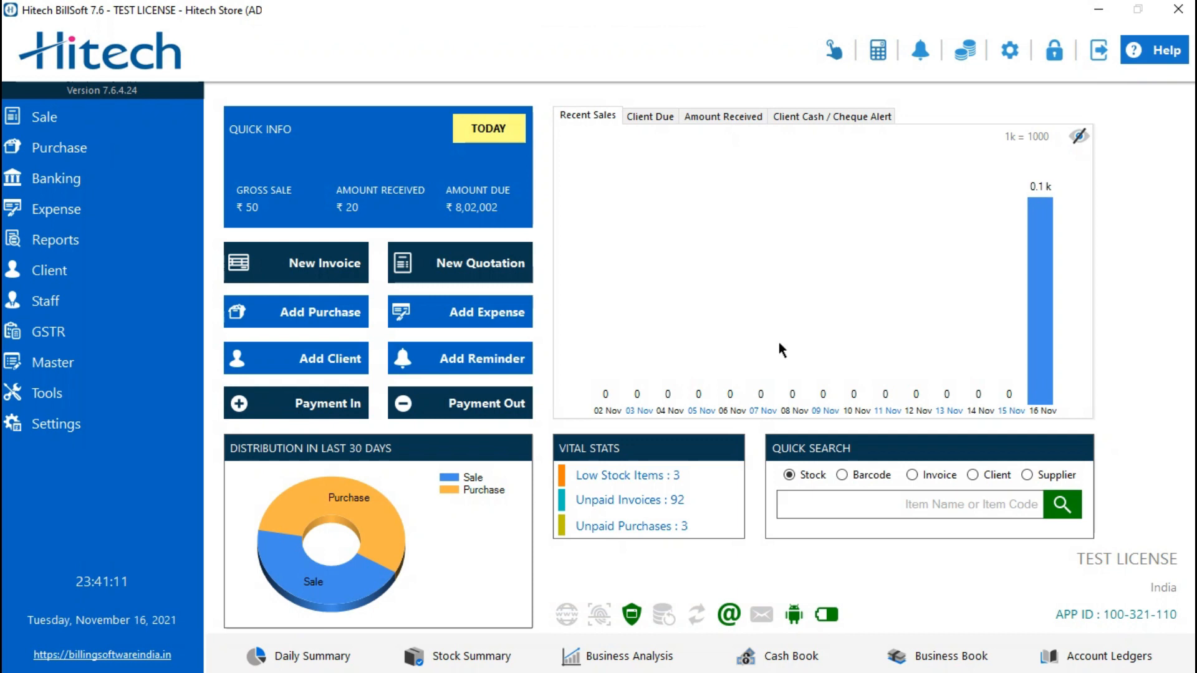
# Start a received cash payment from client 7 Eleven and link it to invoice GST-2523.
pyautogui.click(330, 415)
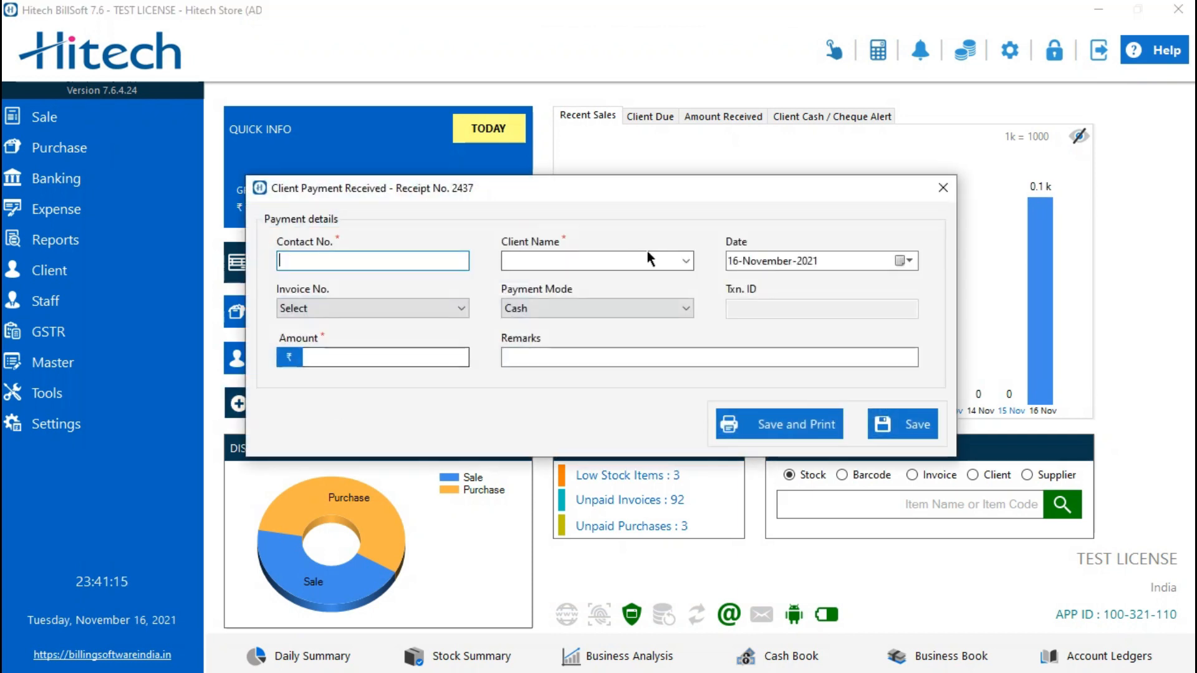
pyautogui.click(631, 257)
pyautogui.write('7')
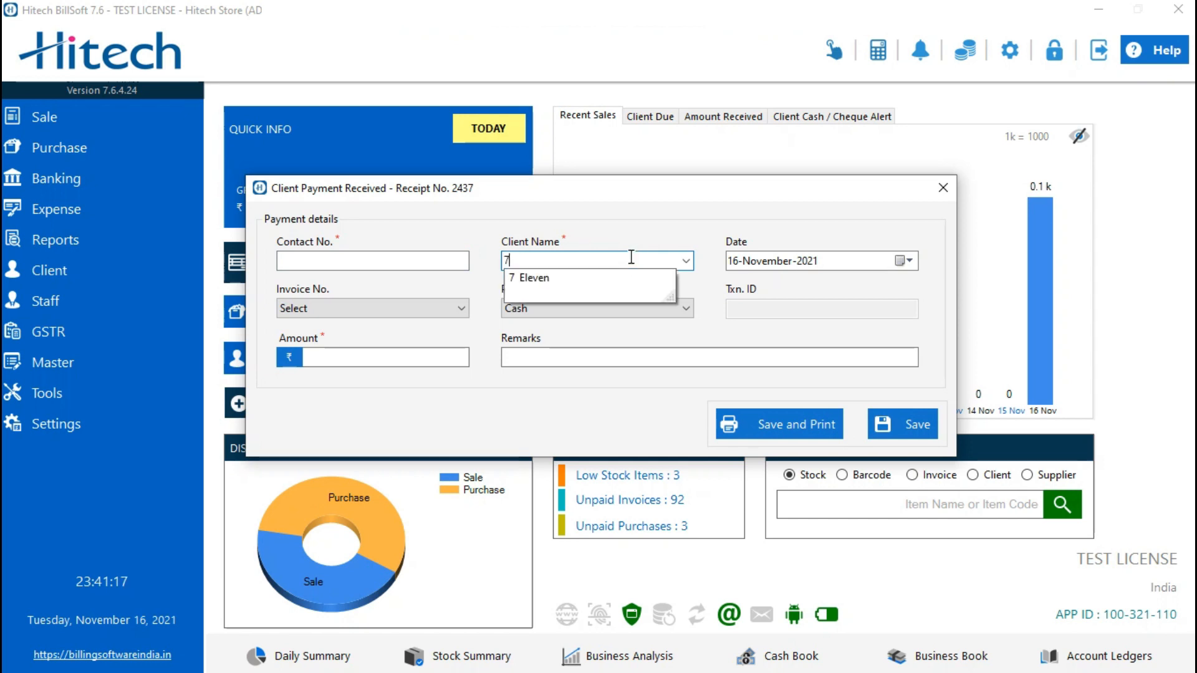
pyautogui.press('Down')
pyautogui.press('Return')
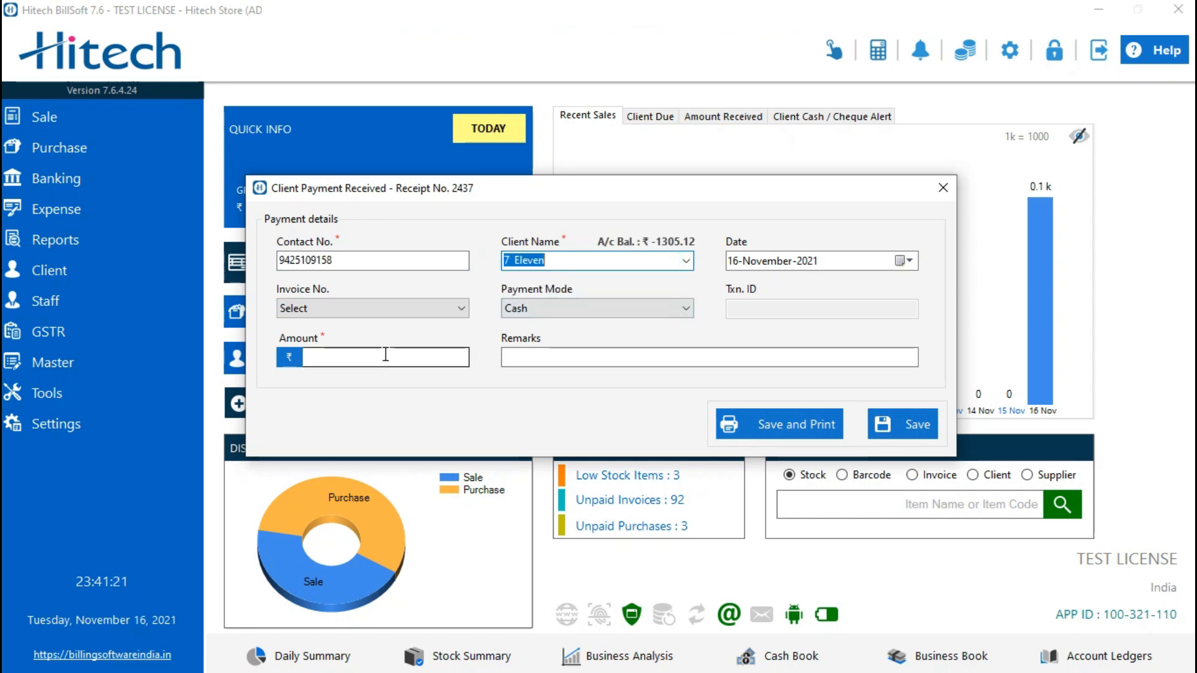
pyautogui.click(445, 308)
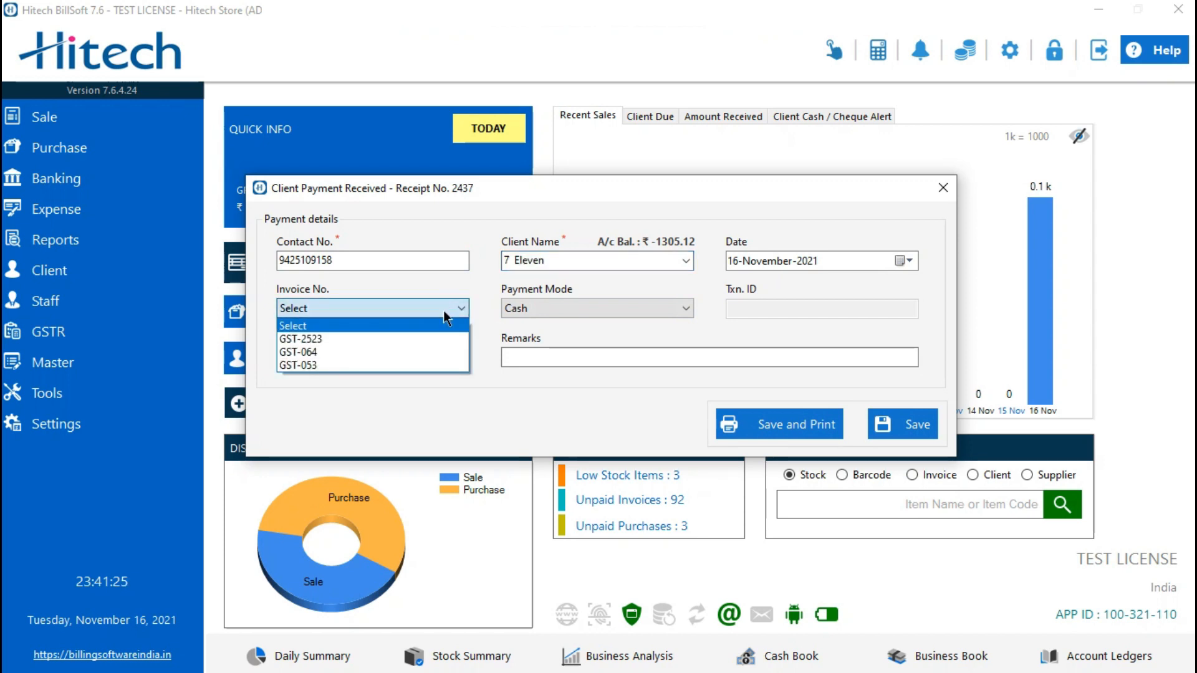
pyautogui.click(425, 338)
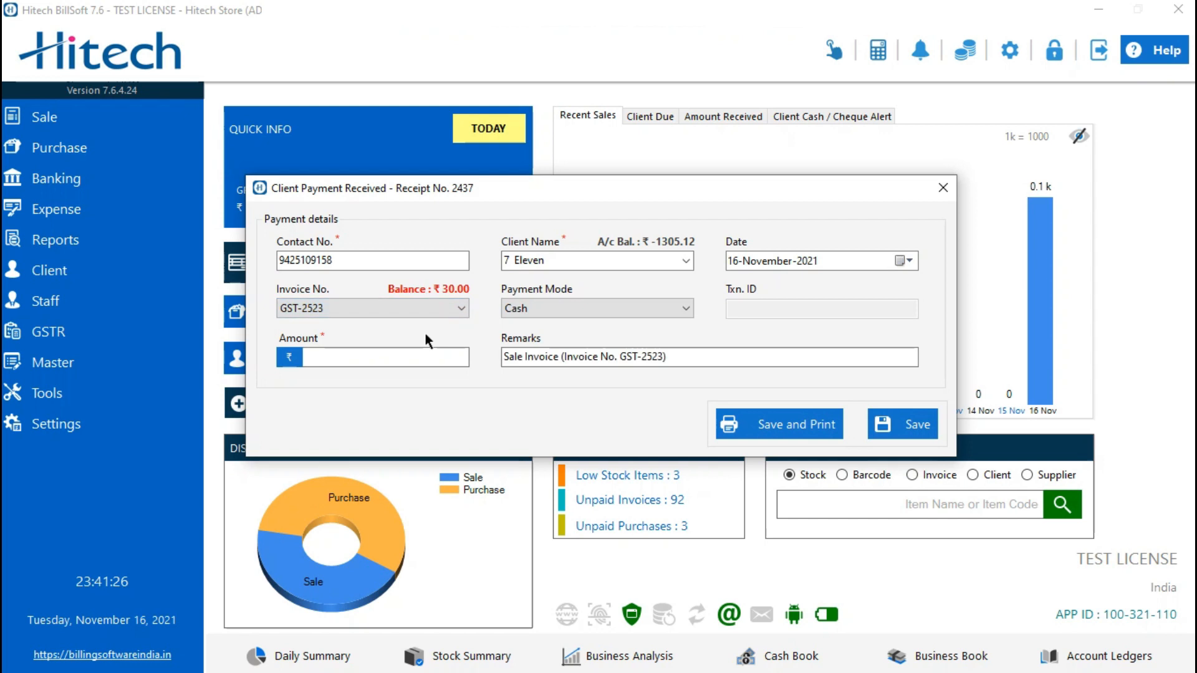
# Save the client payment with an amount of 30 and a printable receipt, and close the receipt preview and payment form.
pyautogui.click(362, 361)
pyautogui.write('30')
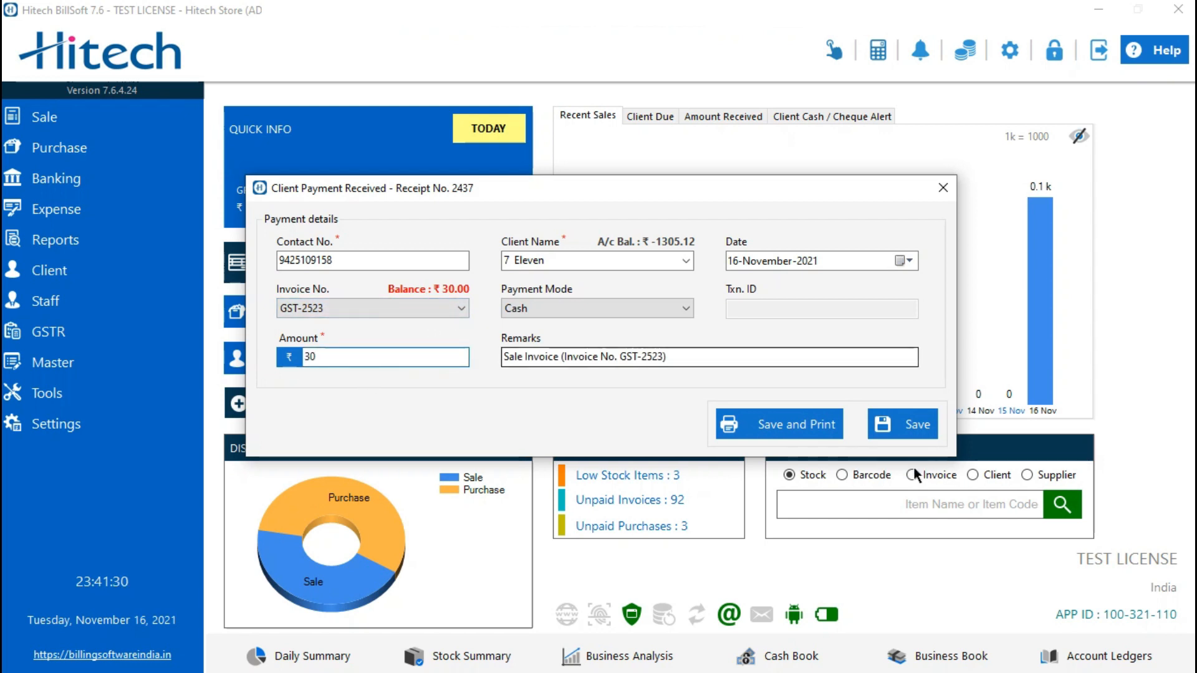
pyautogui.click(804, 418)
pyautogui.click(650, 414)
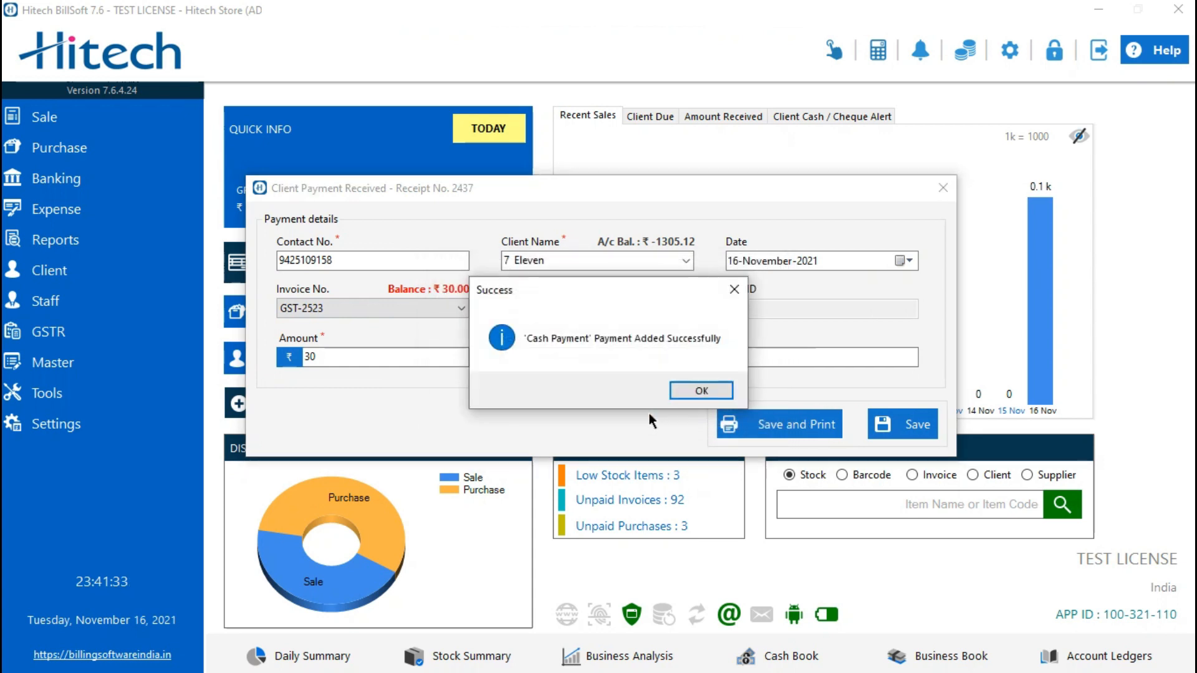
pyautogui.click(675, 398)
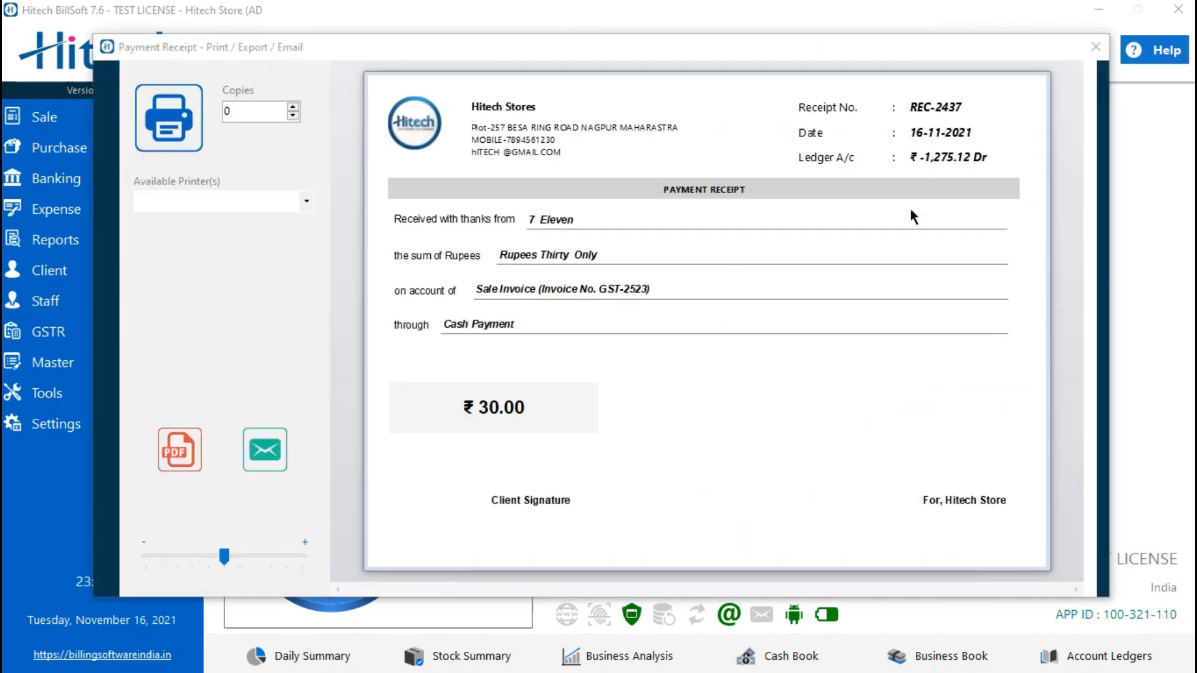
pyautogui.click(1096, 49)
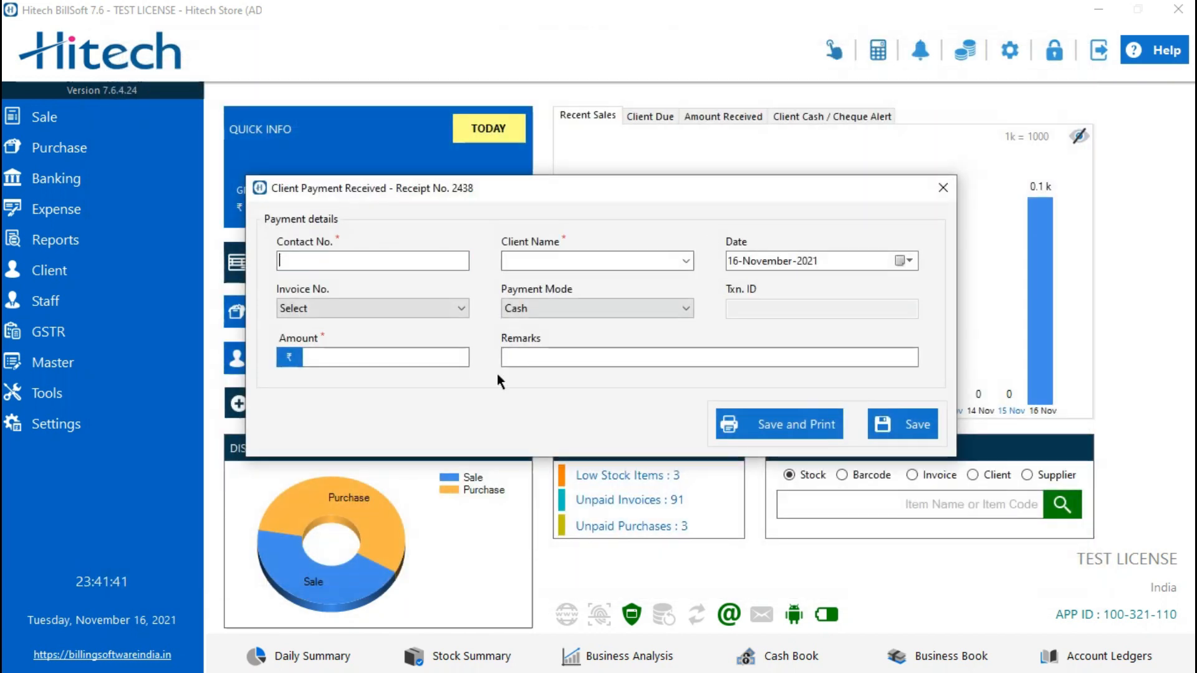
pyautogui.click(946, 189)
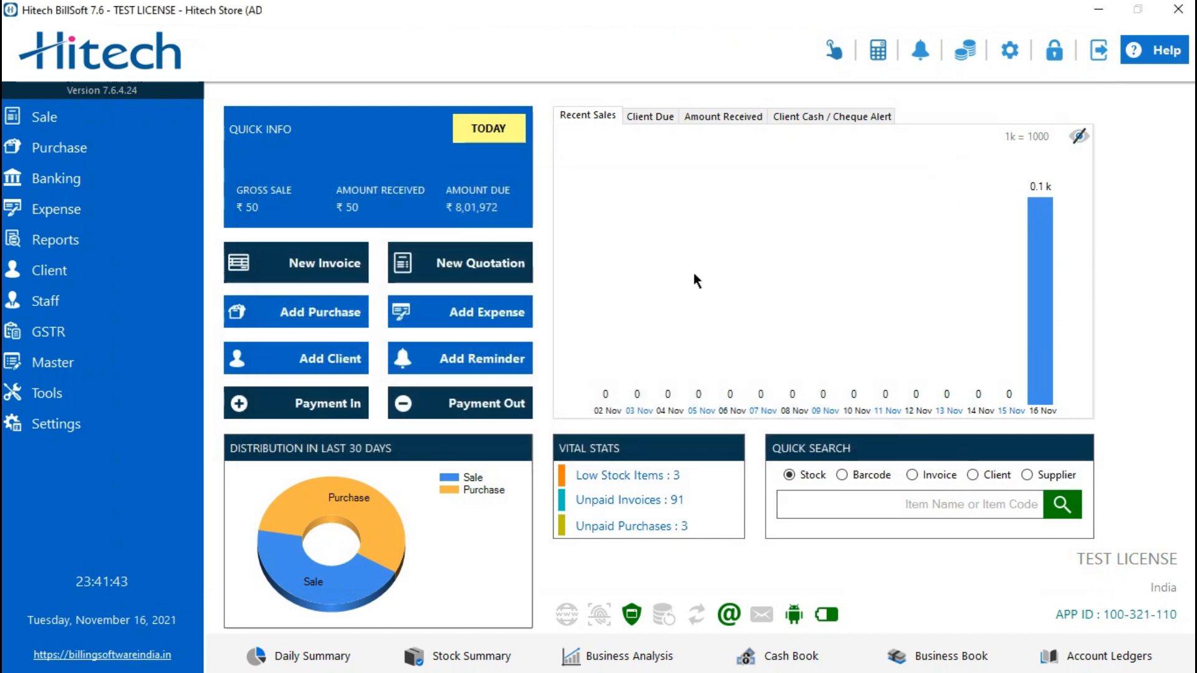
# Review the supplier payment-out form and close it without recording a payment.
pyautogui.click(500, 407)
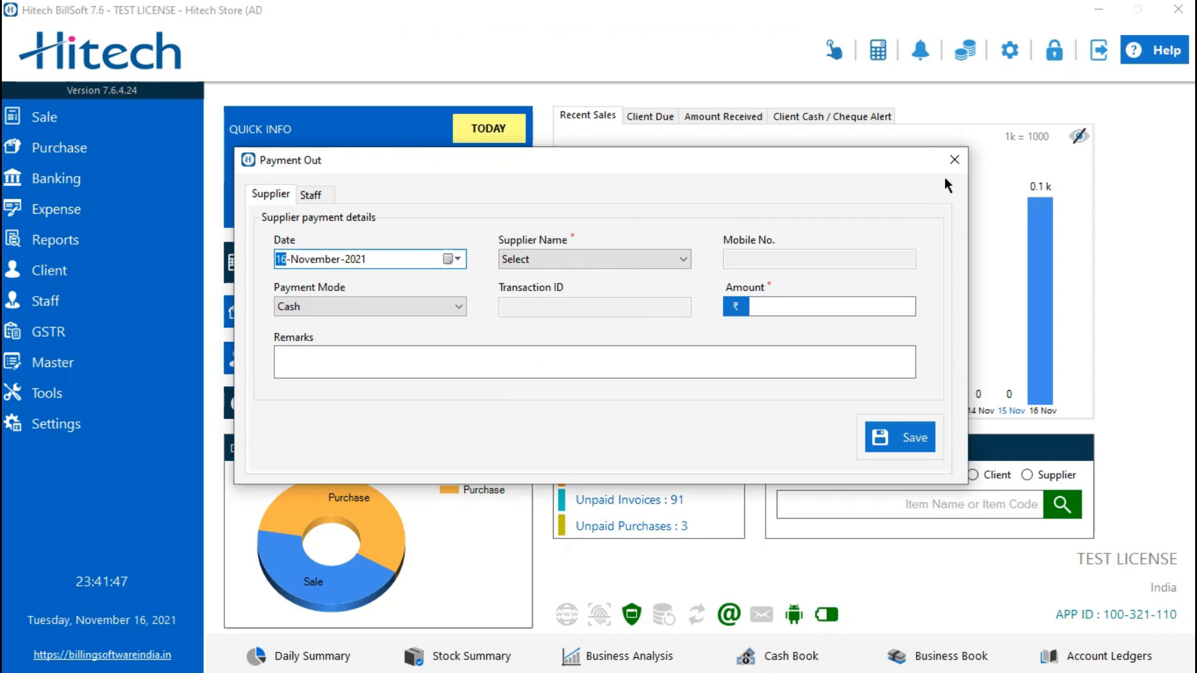
pyautogui.click(954, 162)
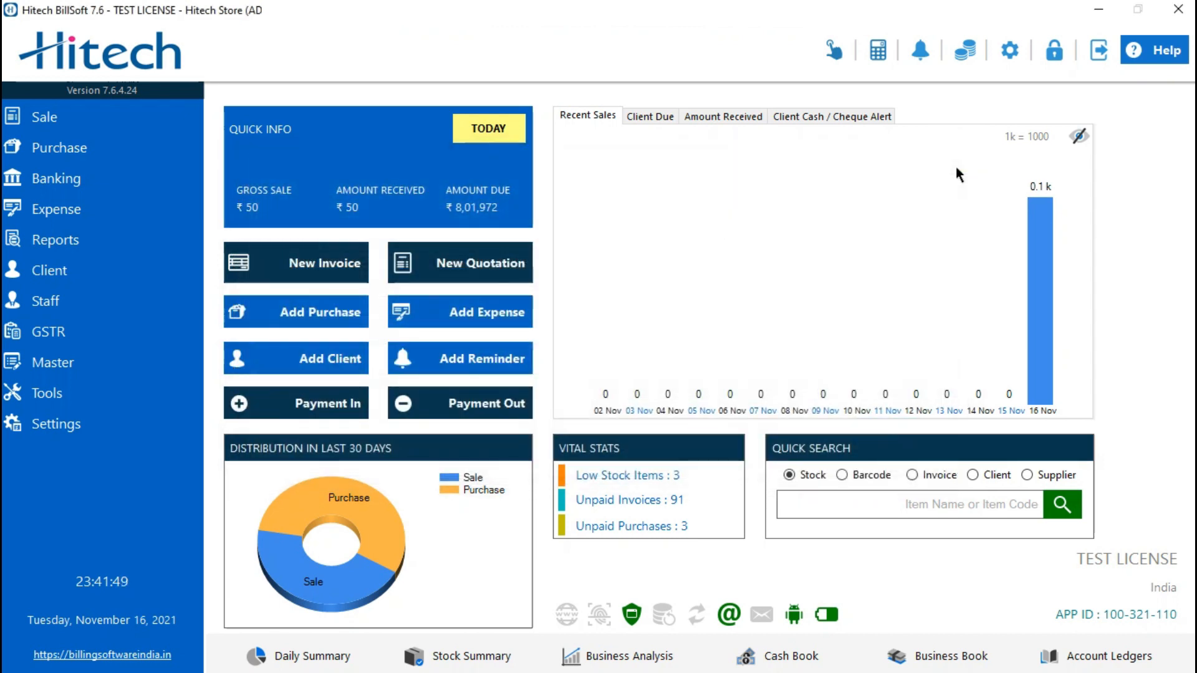
# Set the billing engine to Point of Sale in the application's billing settings.
pyautogui.click(92, 426)
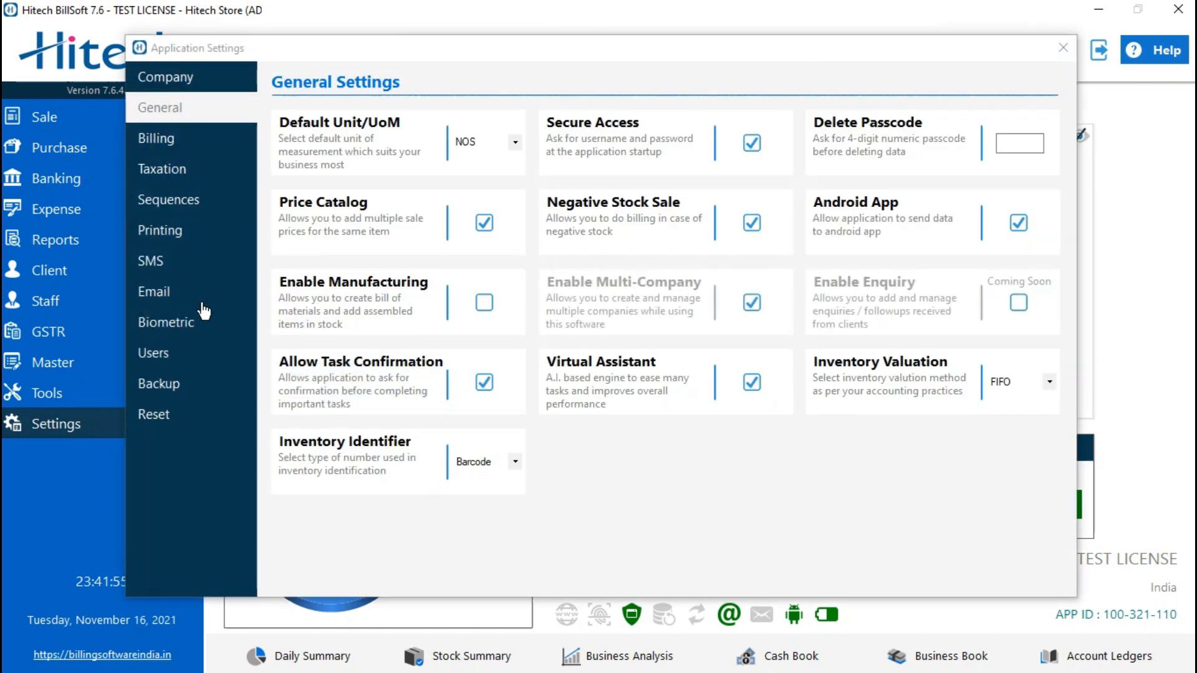
pyautogui.click(175, 147)
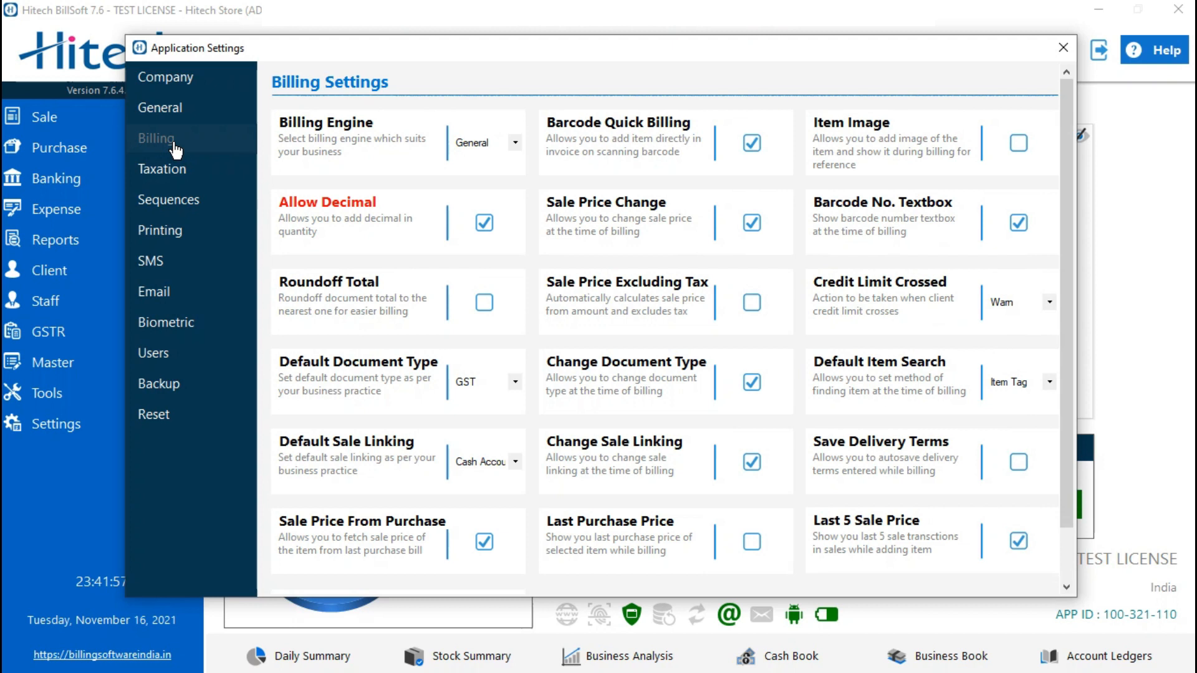
pyautogui.click(514, 143)
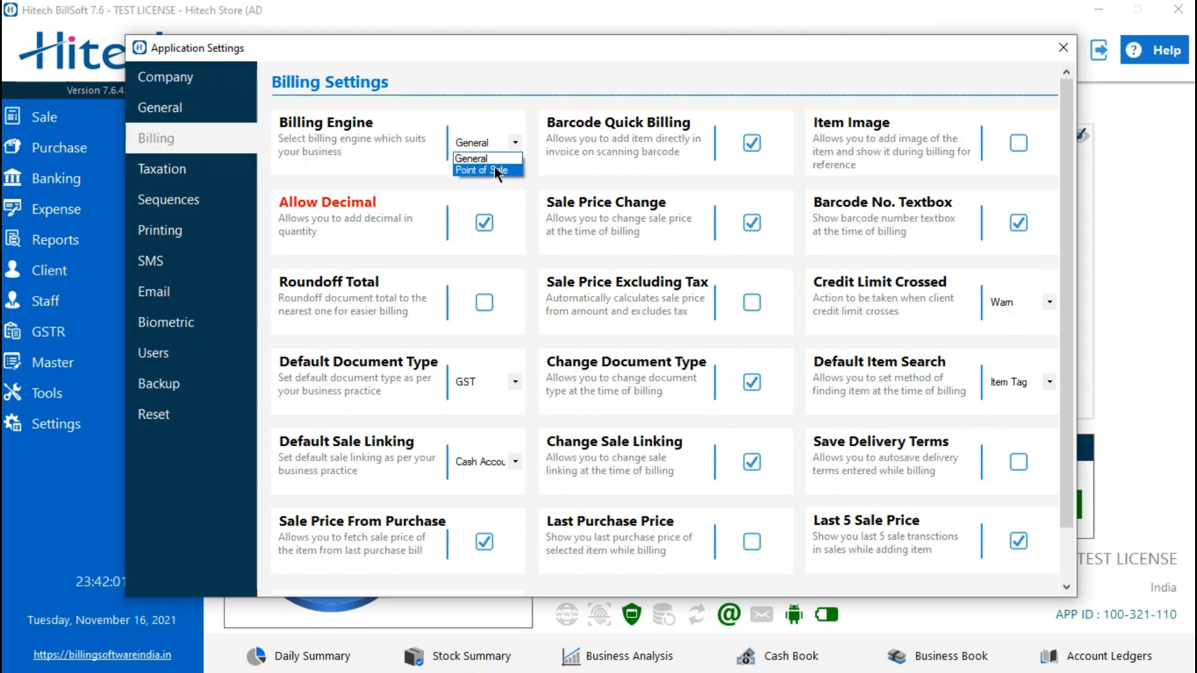
# Set the printing template to 72mm Classic Style 1, and check the default printers before closing the application settings.
pyautogui.click(185, 242)
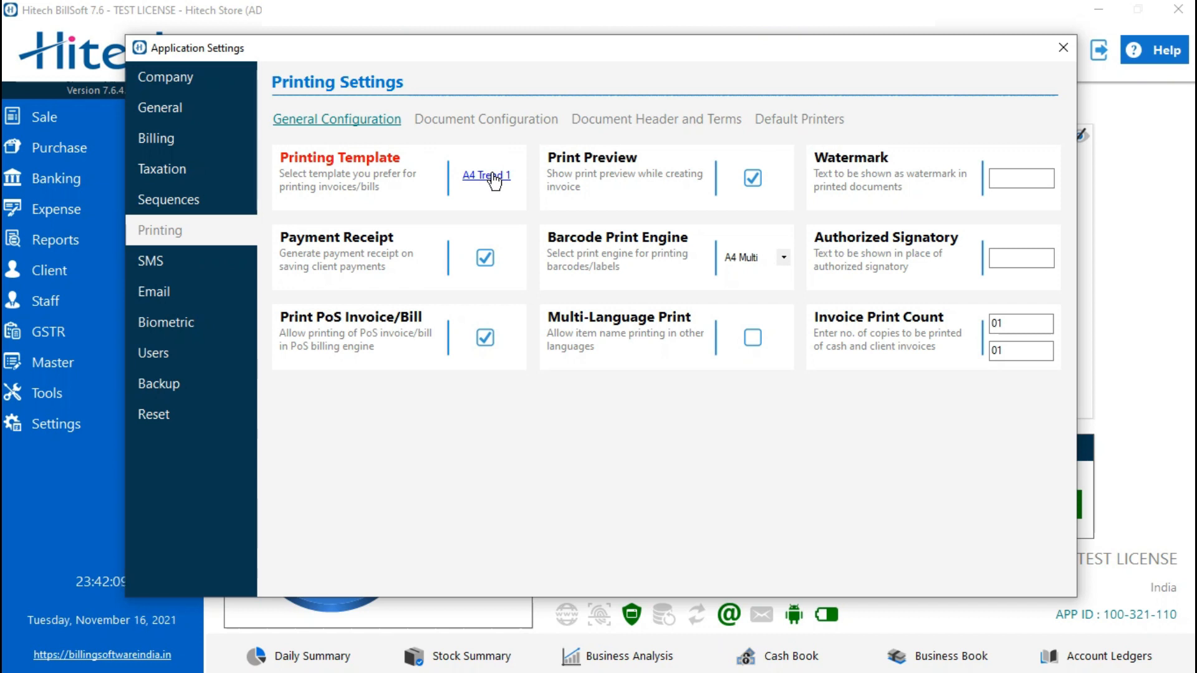
pyautogui.click(492, 177)
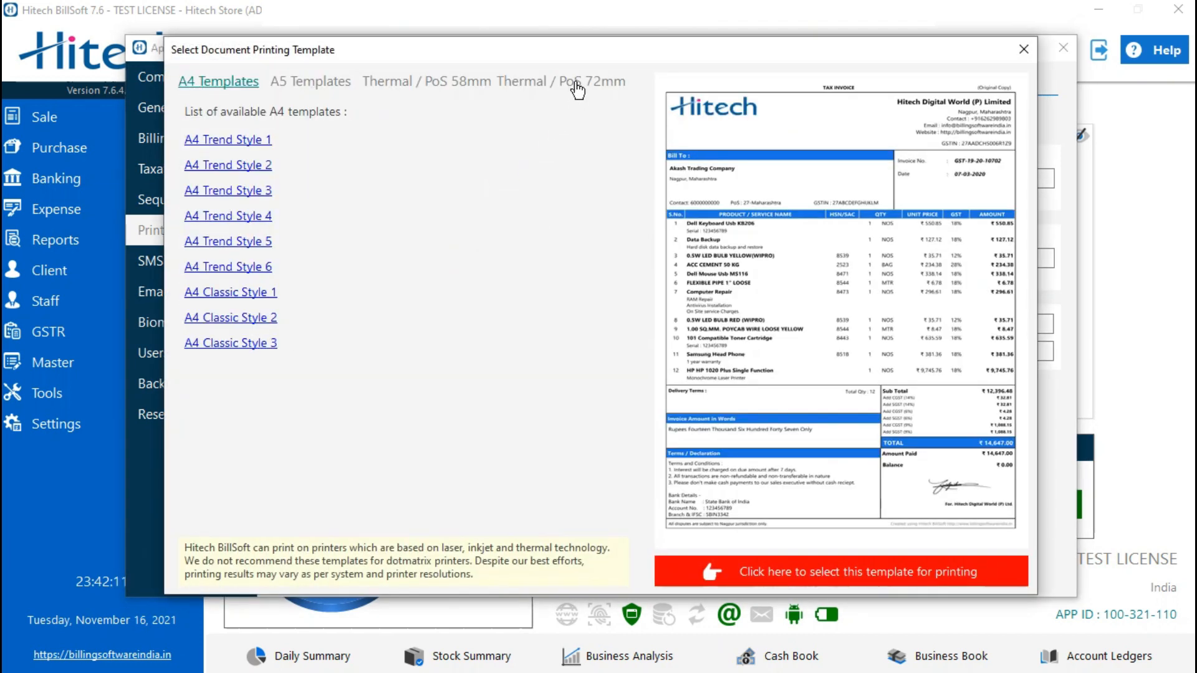
pyautogui.click(576, 86)
pyautogui.click(397, 140)
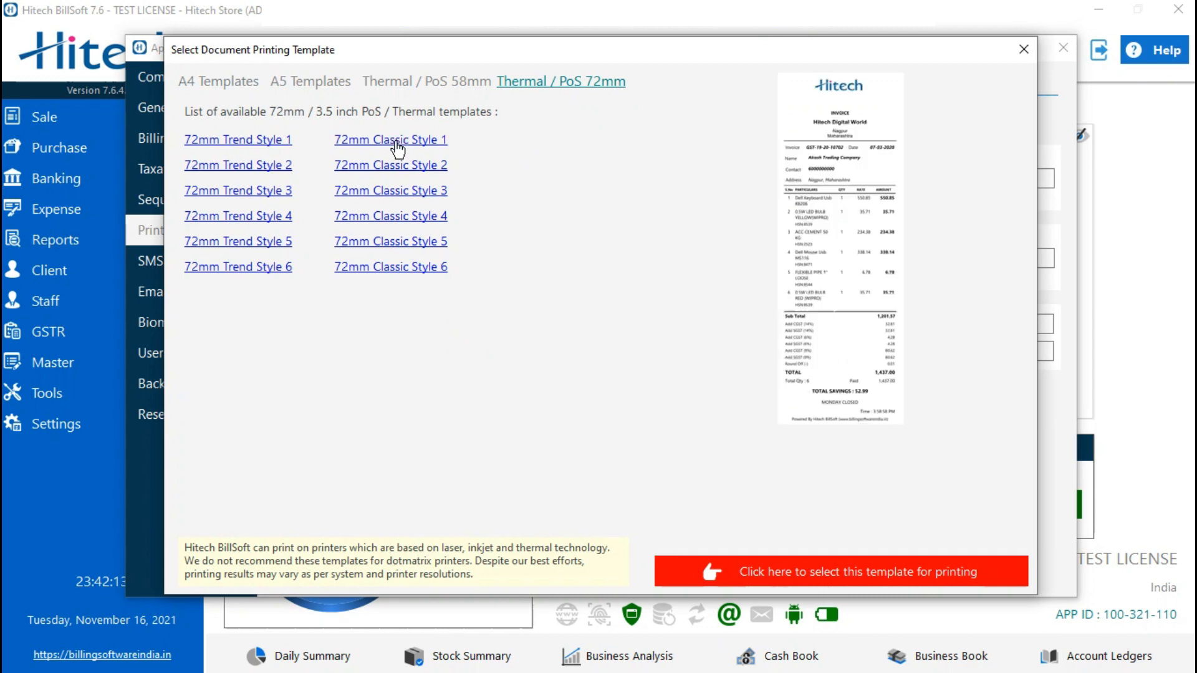
pyautogui.click(751, 572)
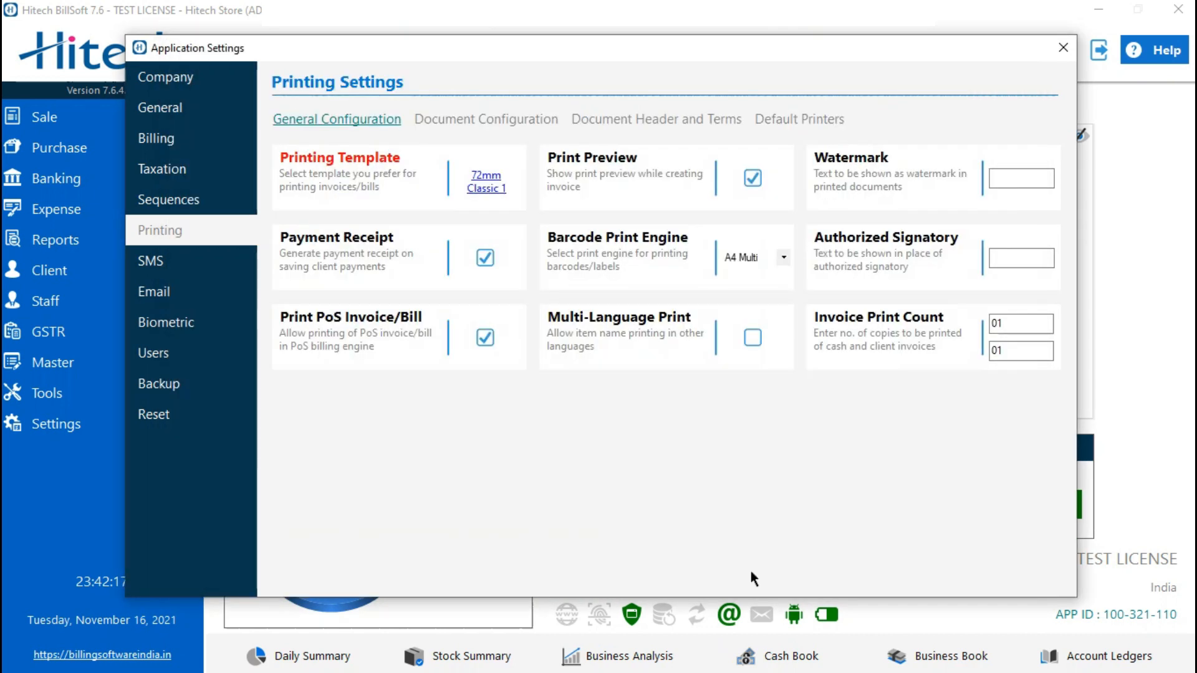
pyautogui.click(811, 134)
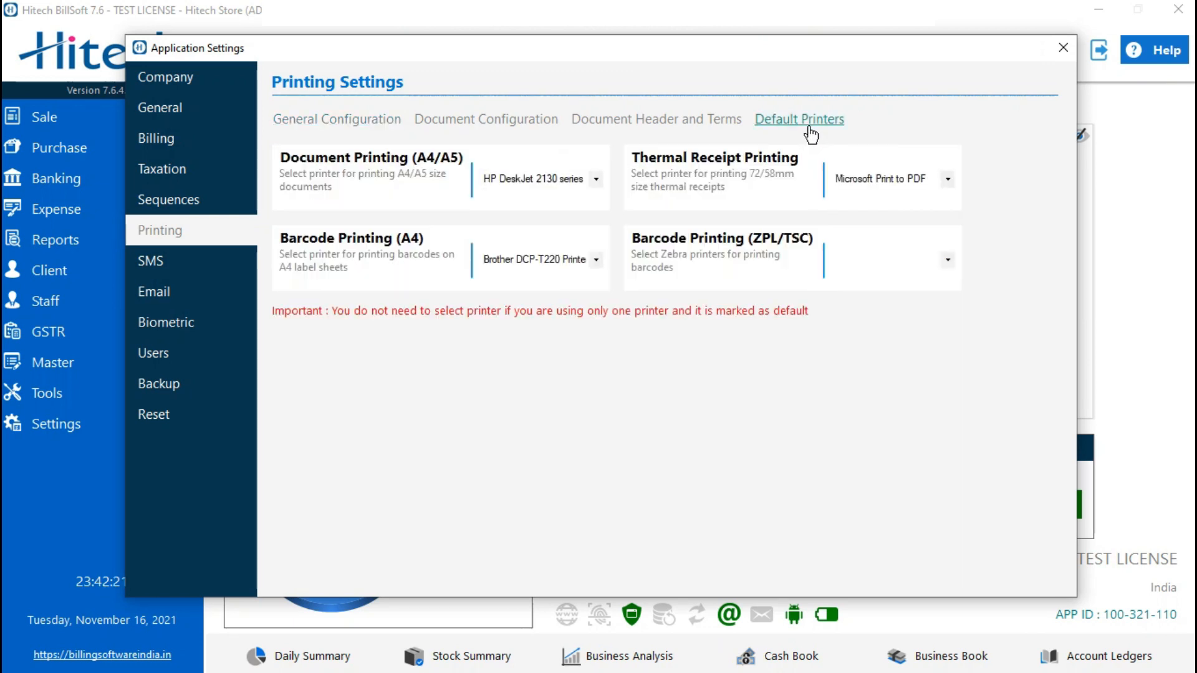
pyautogui.click(1060, 48)
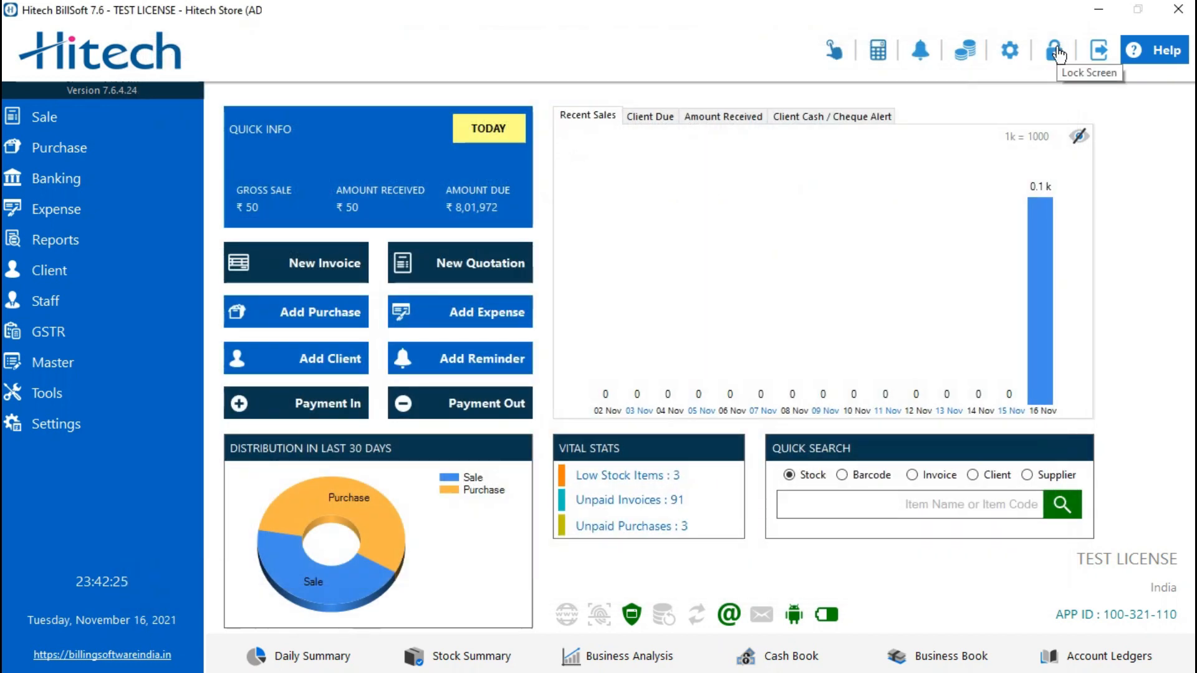
# Open a new point-of-sale invoice and add JOHNSN BABY POWDER 50G P from the Baby product category.
pyautogui.click(317, 270)
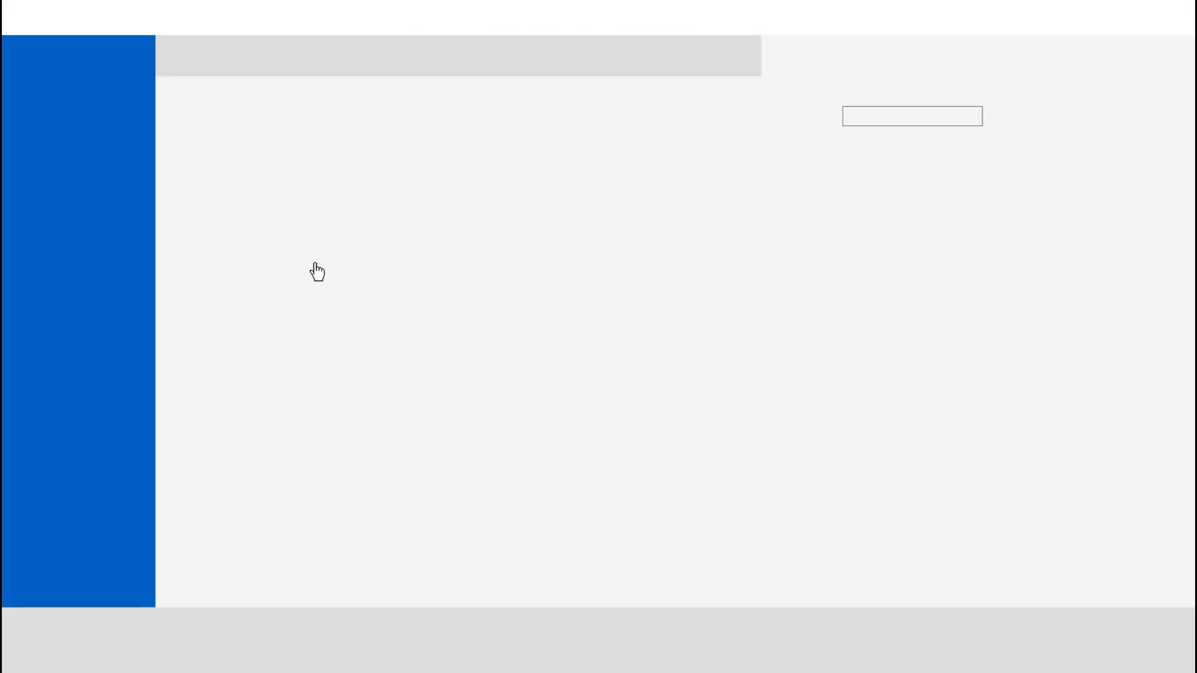
pyautogui.click(222, 65)
pyautogui.write('123')
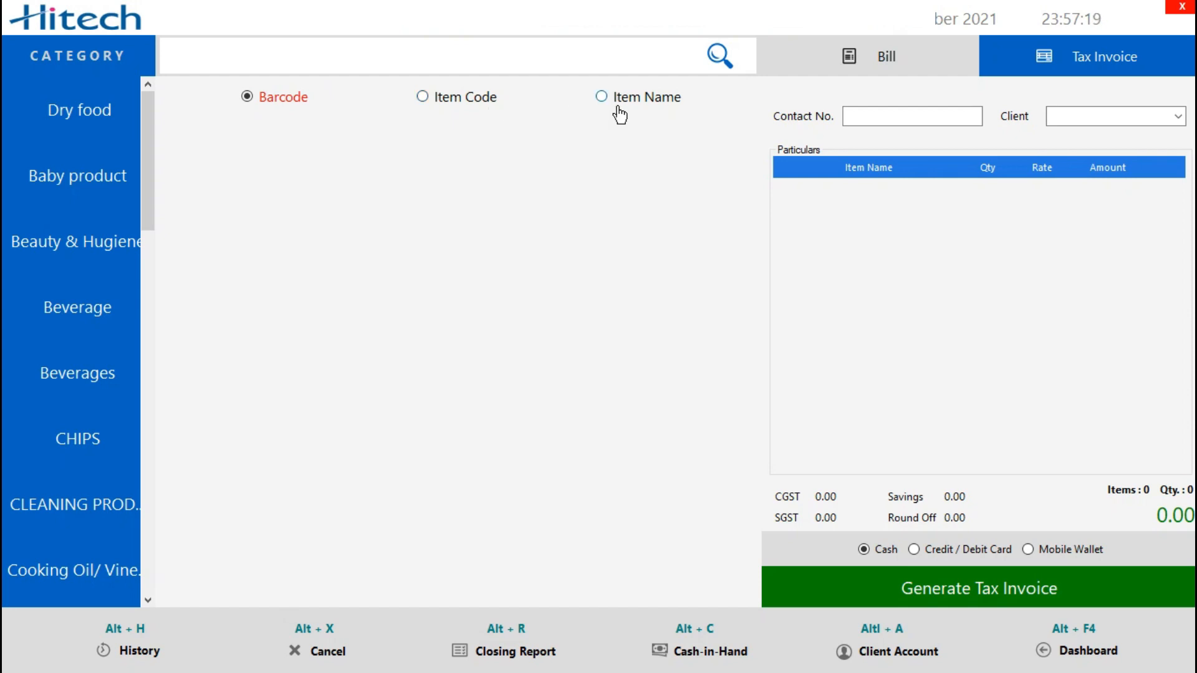
pyautogui.click(53, 181)
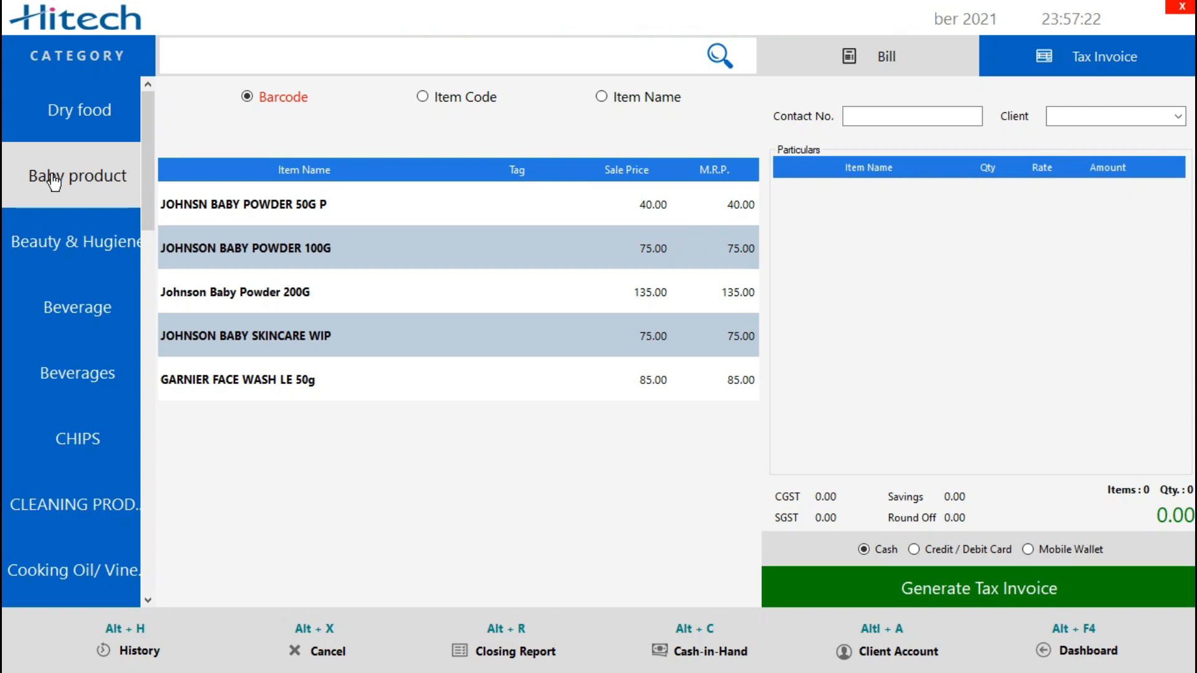
pyautogui.click(327, 215)
pyautogui.click(698, 301)
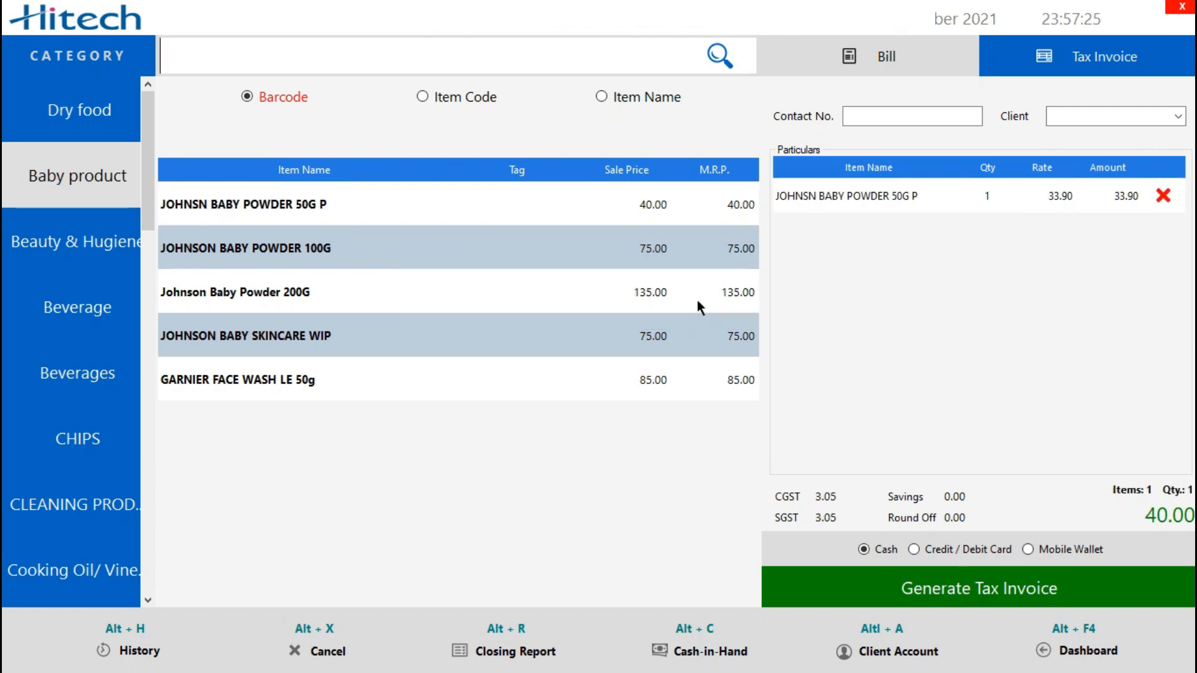
# Generate the tax invoice with 50 cash tendered, save its printout to the Desktop as the PDF "pos.", and close point-of-sale billing.
pyautogui.click(995, 587)
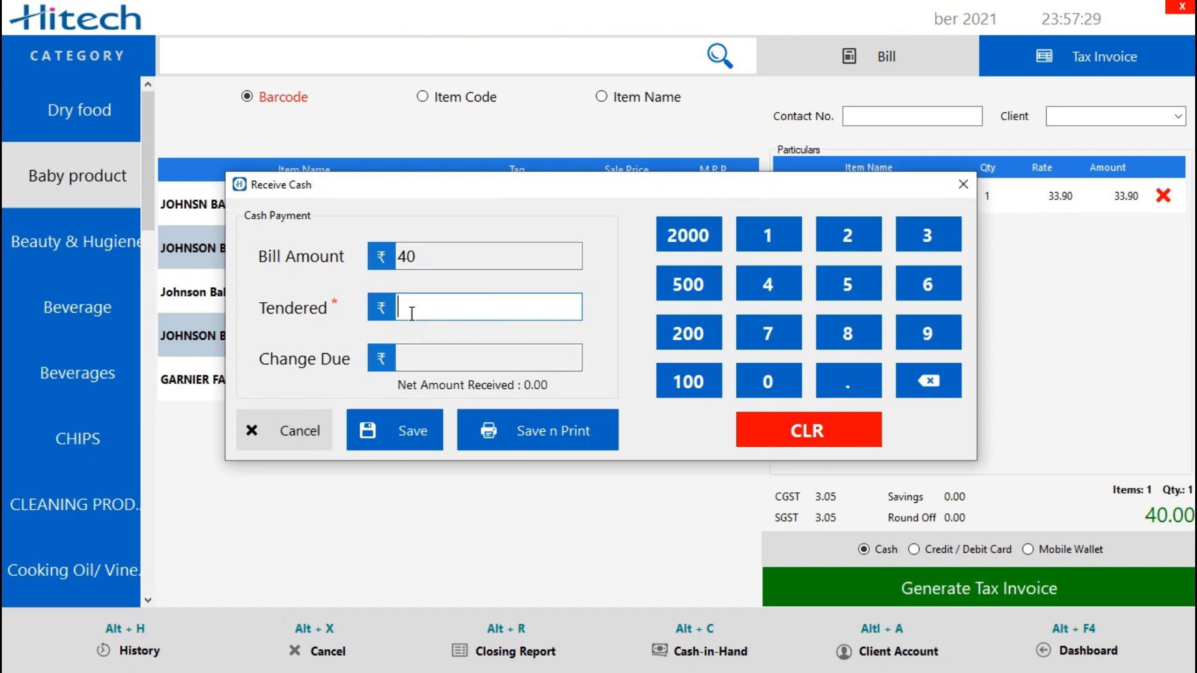
pyautogui.write('50')
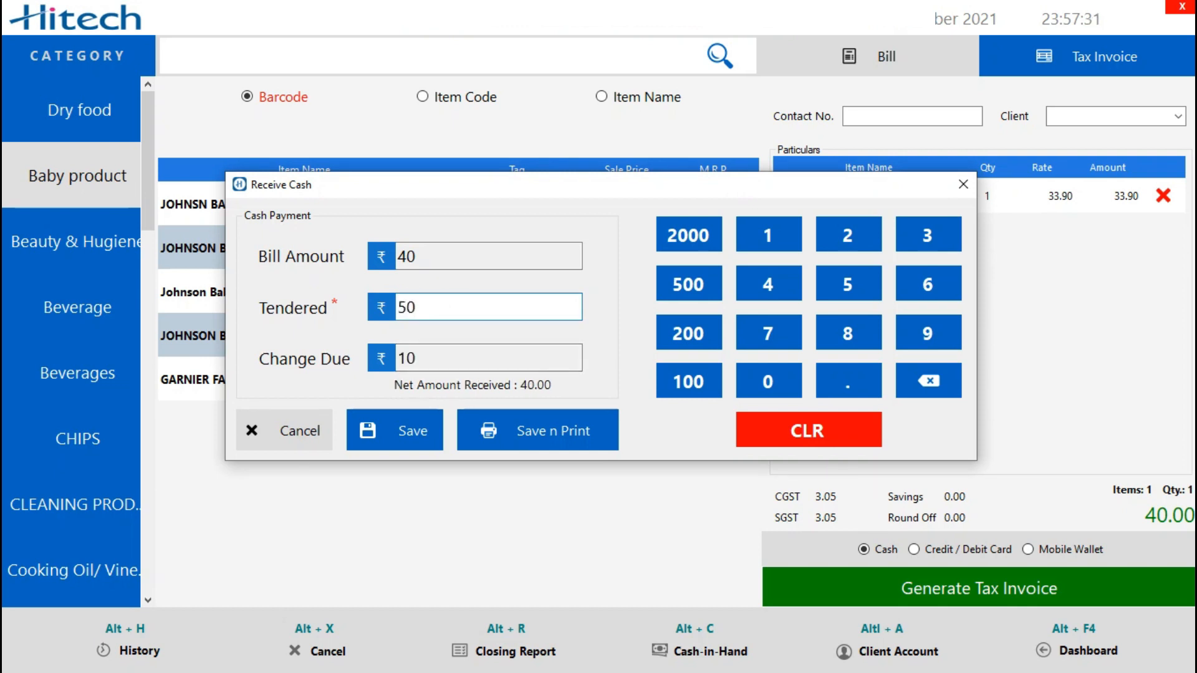
pyautogui.click(561, 444)
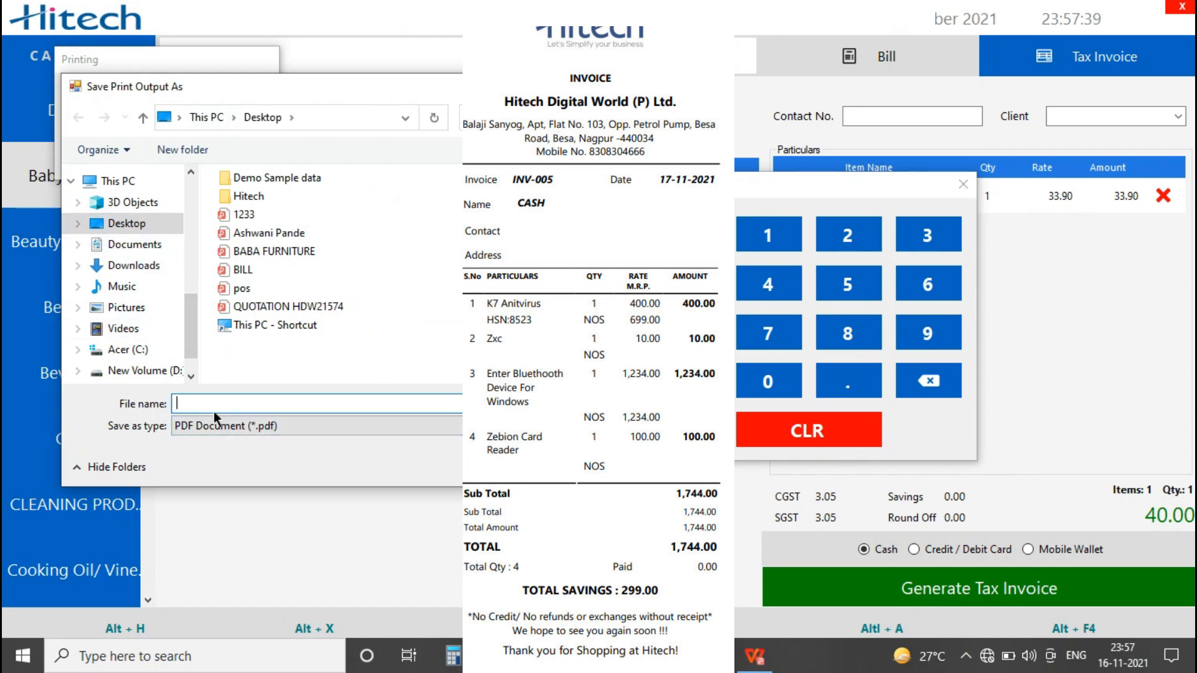
pyautogui.write('pos.')
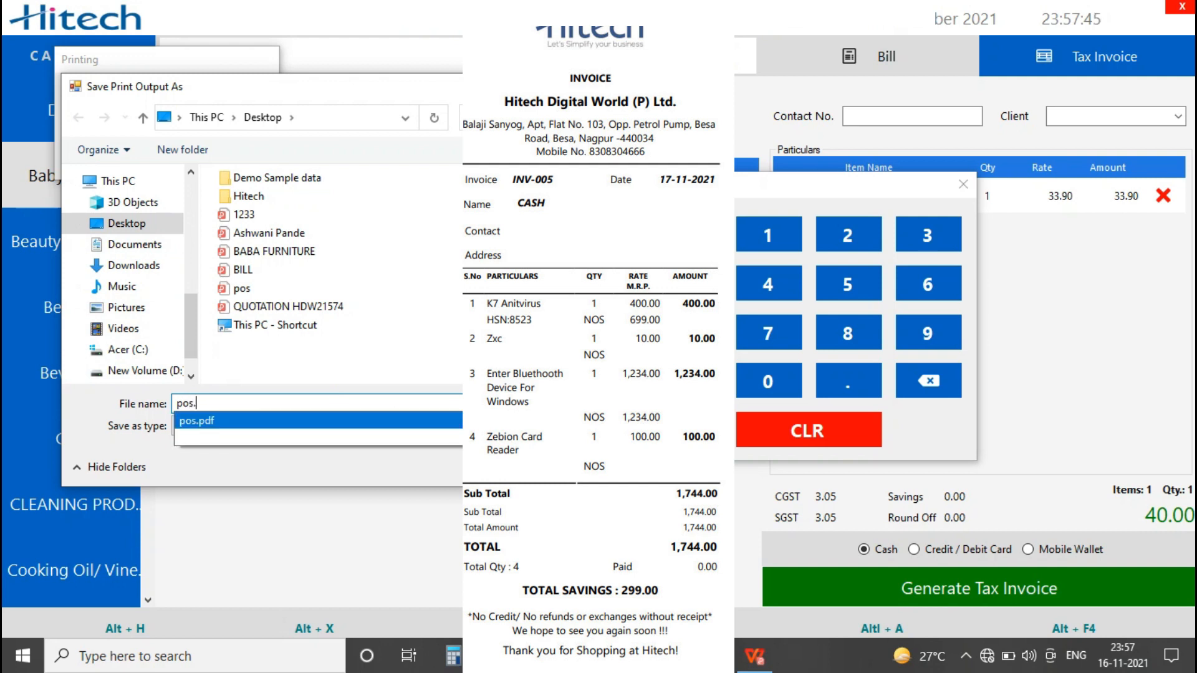
pyautogui.click(493, 421)
pyautogui.press('Return')
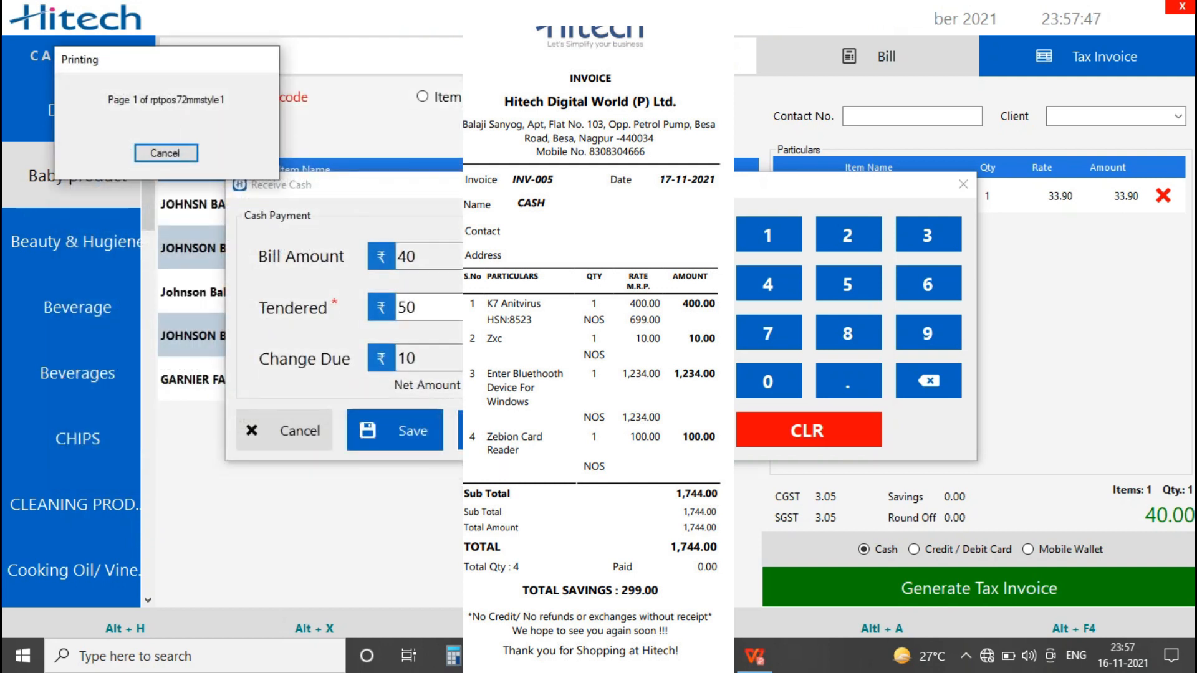
pyautogui.click(1183, 11)
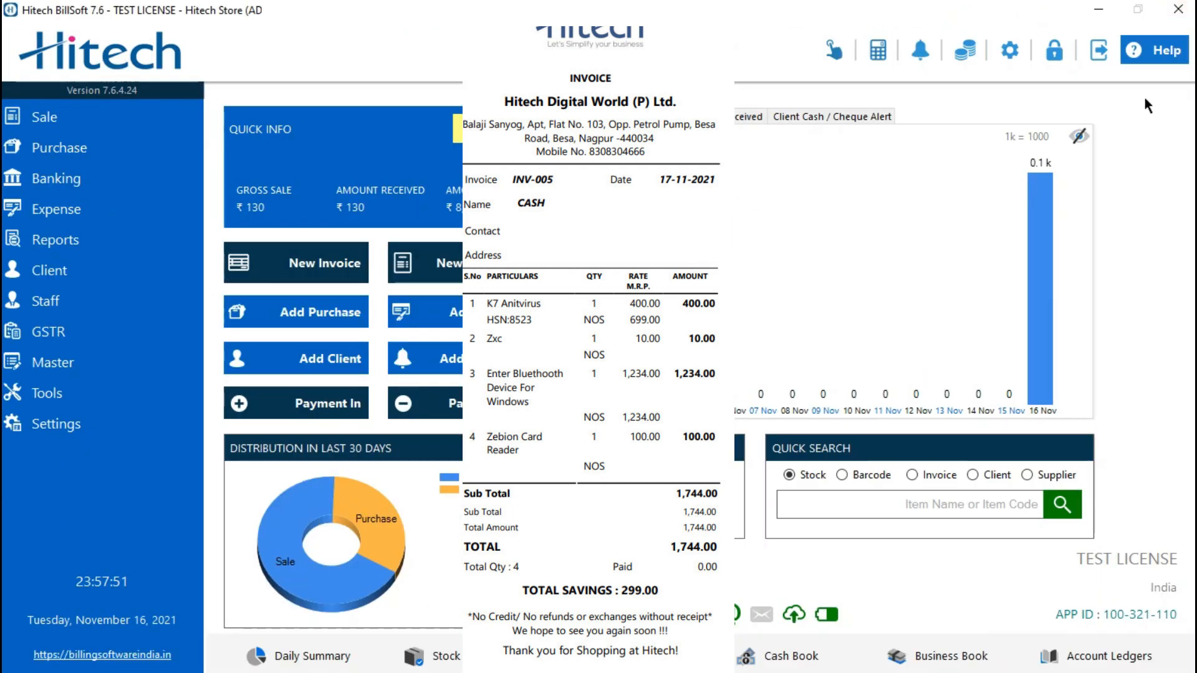
# Switch to WPS Office to examine the printed tax invoice pos.pdf, and return to the Hitech BillSoft dashboard.
pyautogui.click(1099, 10)
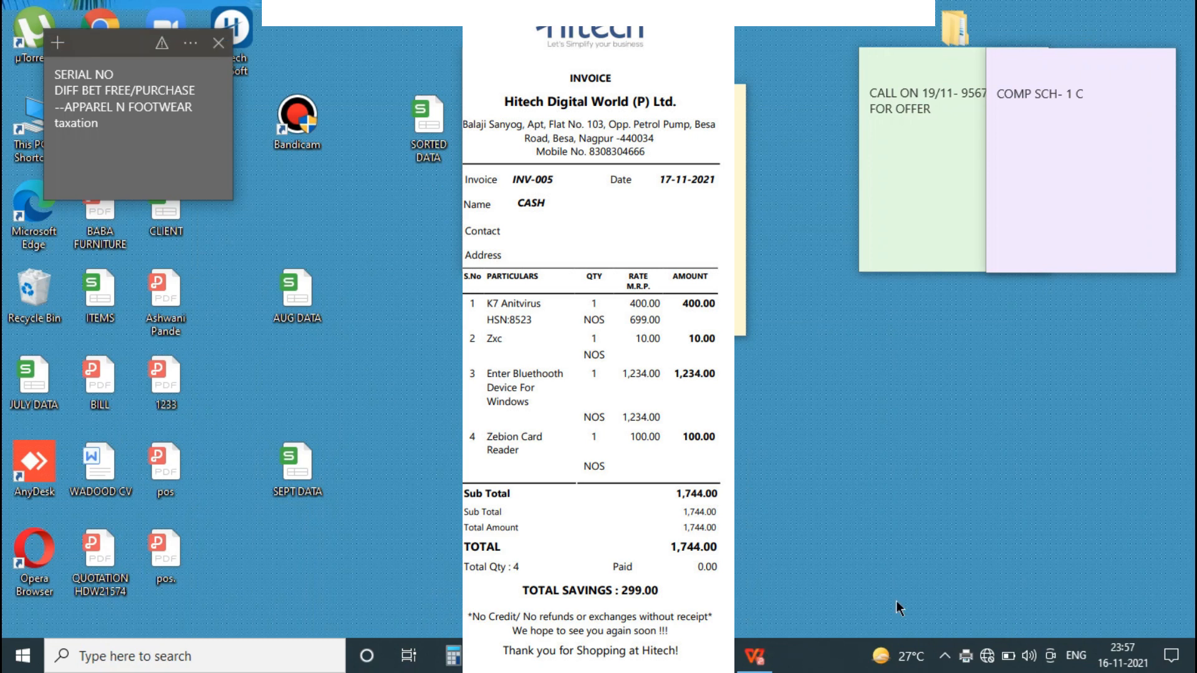
pyautogui.click(754, 656)
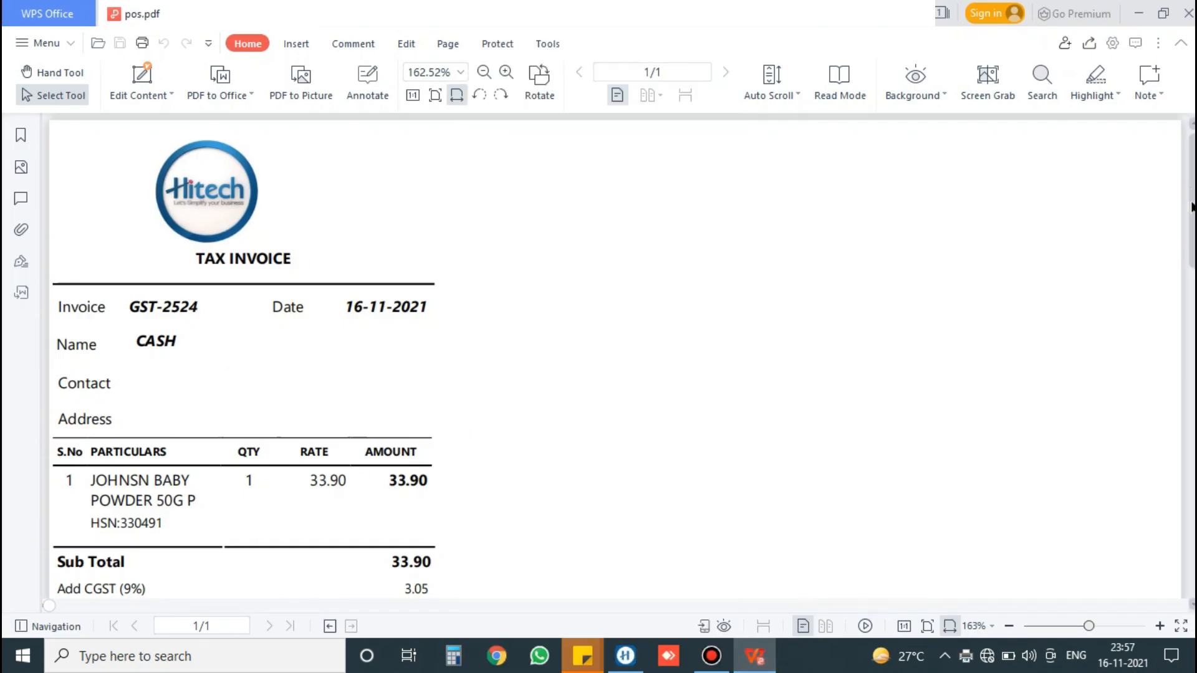
pyautogui.scroll(-3, 599, 356)
pyautogui.scroll(3, 598, 336)
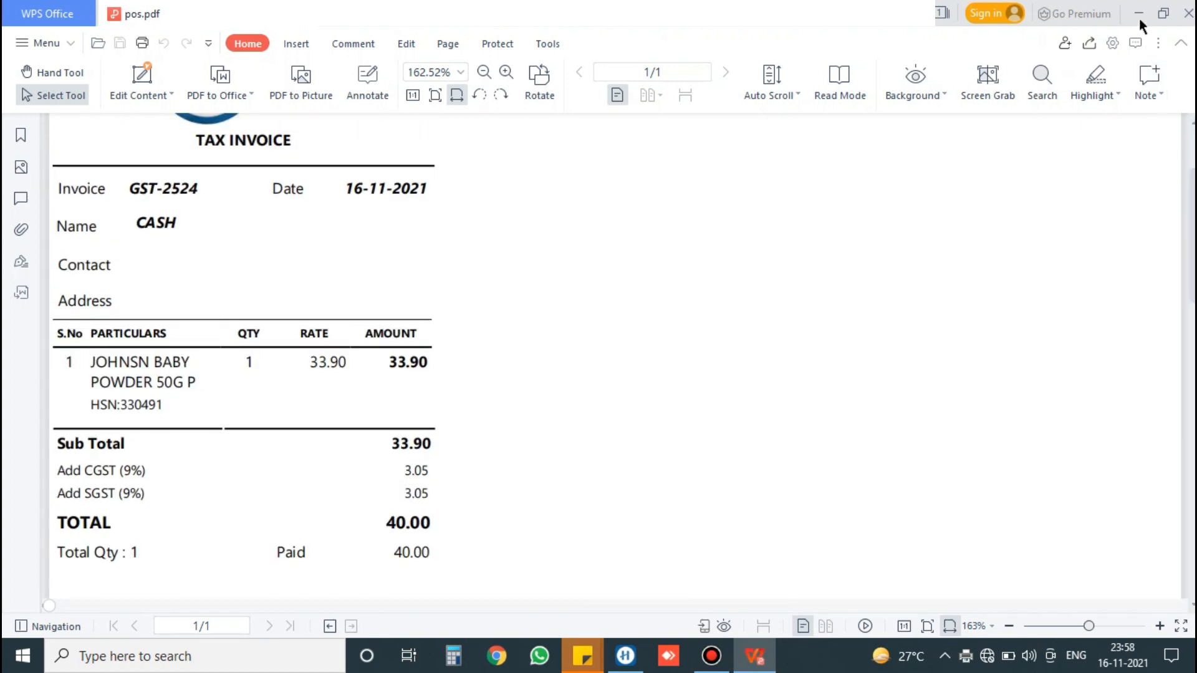
pyautogui.click(630, 658)
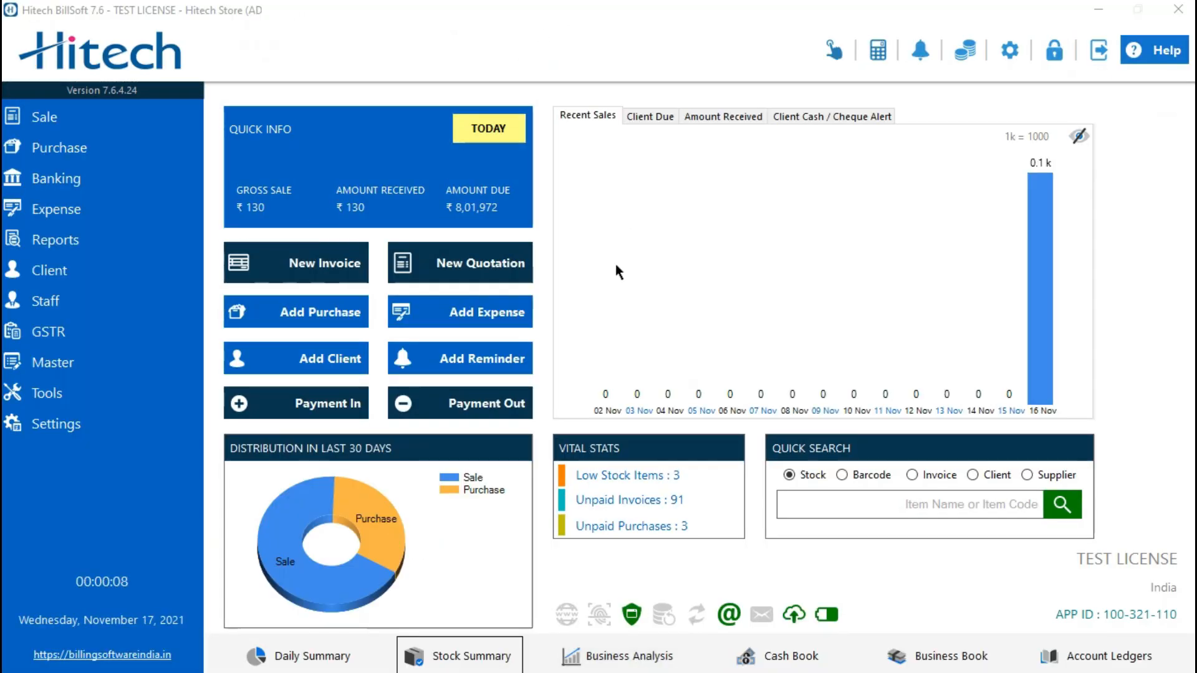
# Look up the price and available stock of "amul milk", and close the search results.
pyautogui.click(806, 508)
pyautogui.write('amul milk')
pyautogui.press('Return')
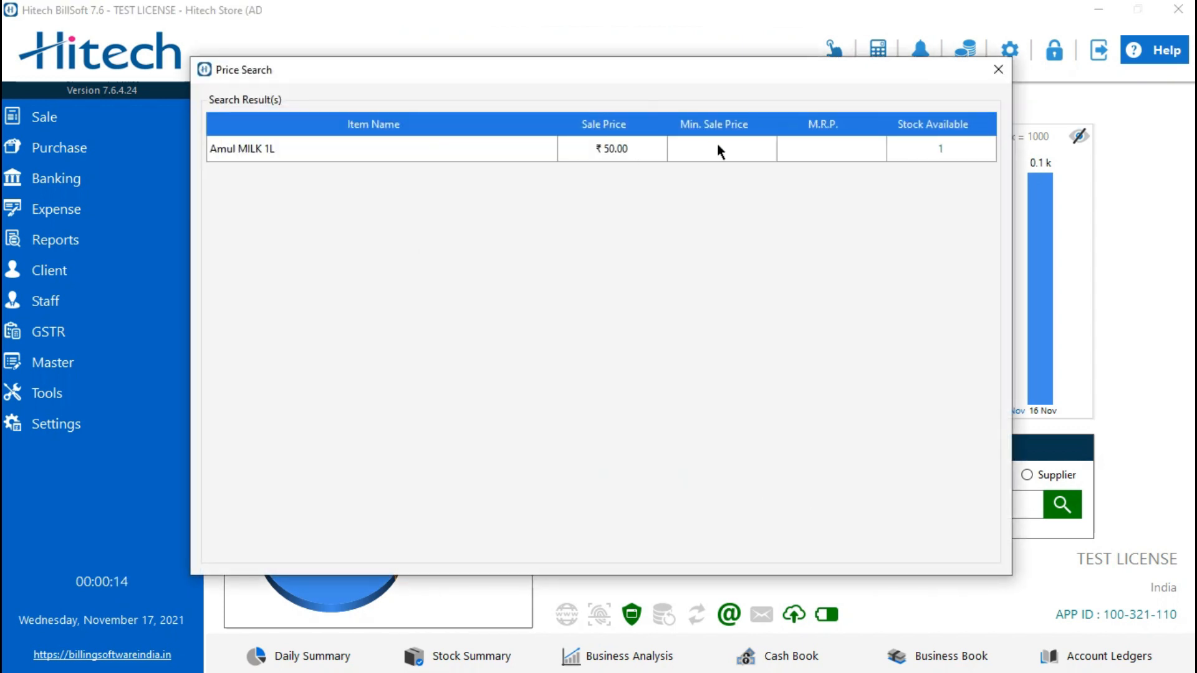
pyautogui.click(995, 69)
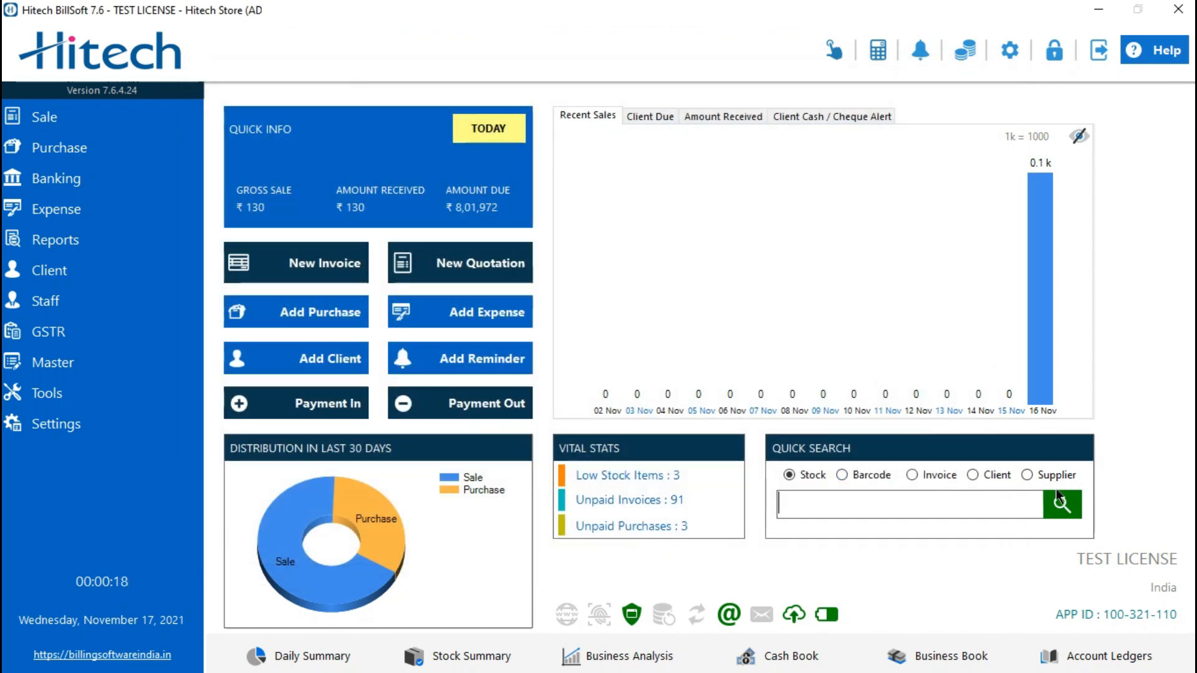
# Generate the stock summary report for all items, close it, and check the Hds Online Store bank account ledger.
pyautogui.click(444, 666)
pyautogui.click(976, 130)
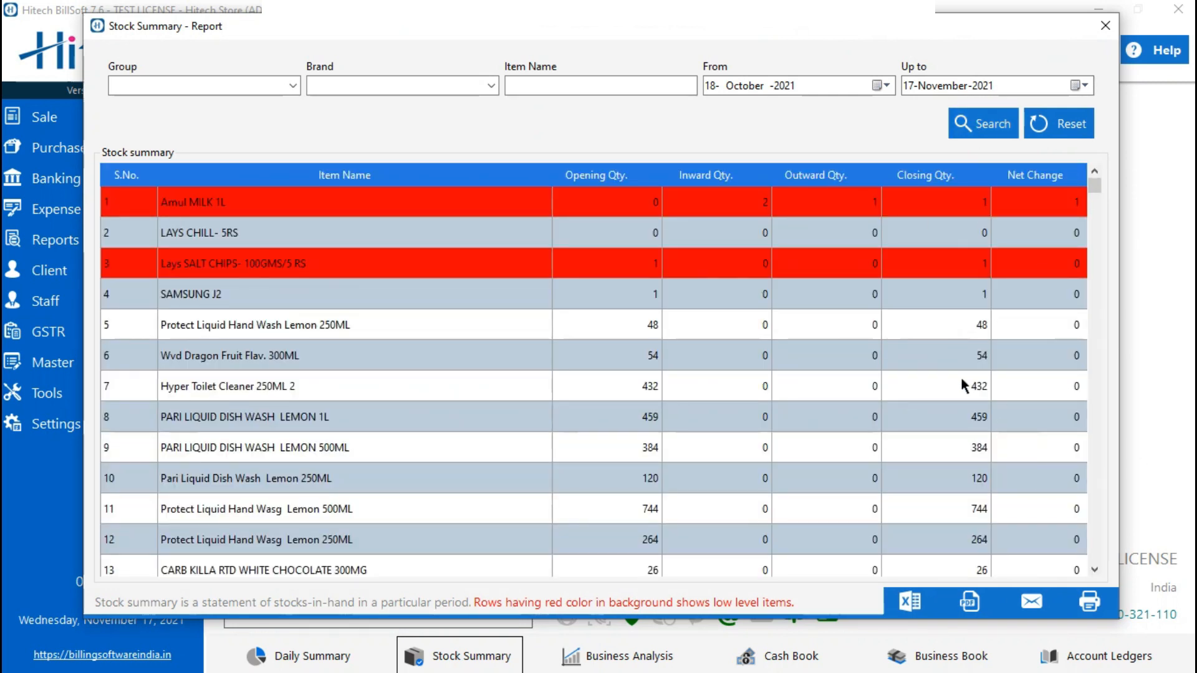
pyautogui.click(1105, 26)
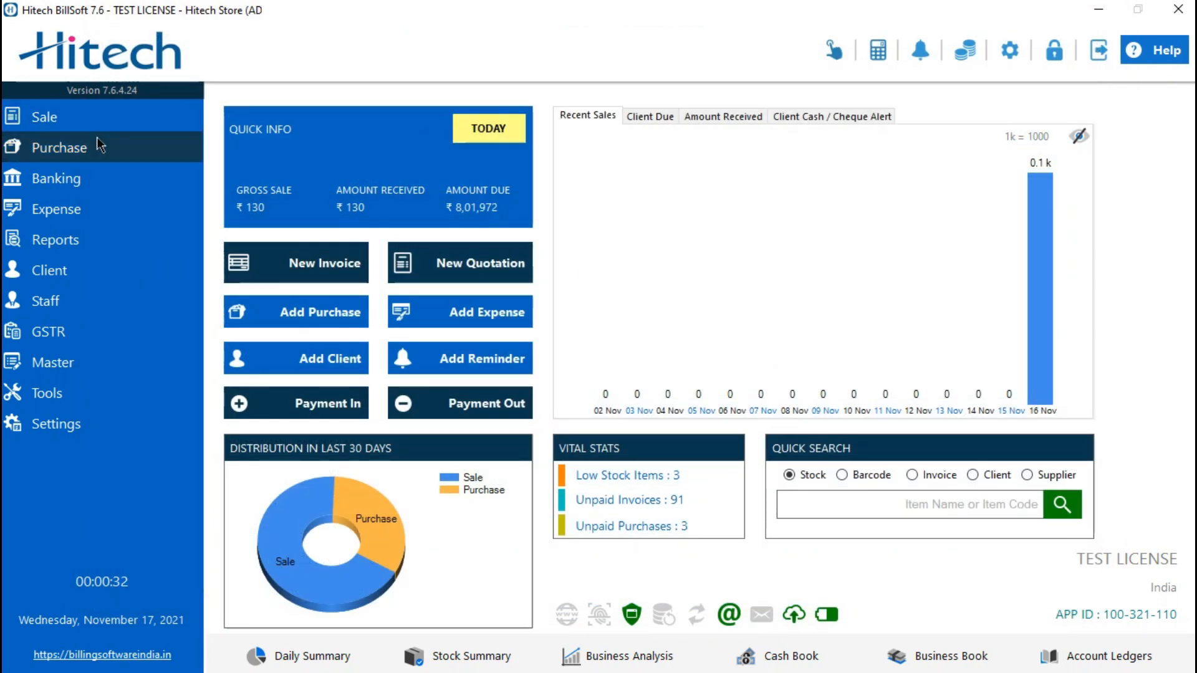
pyautogui.click(91, 172)
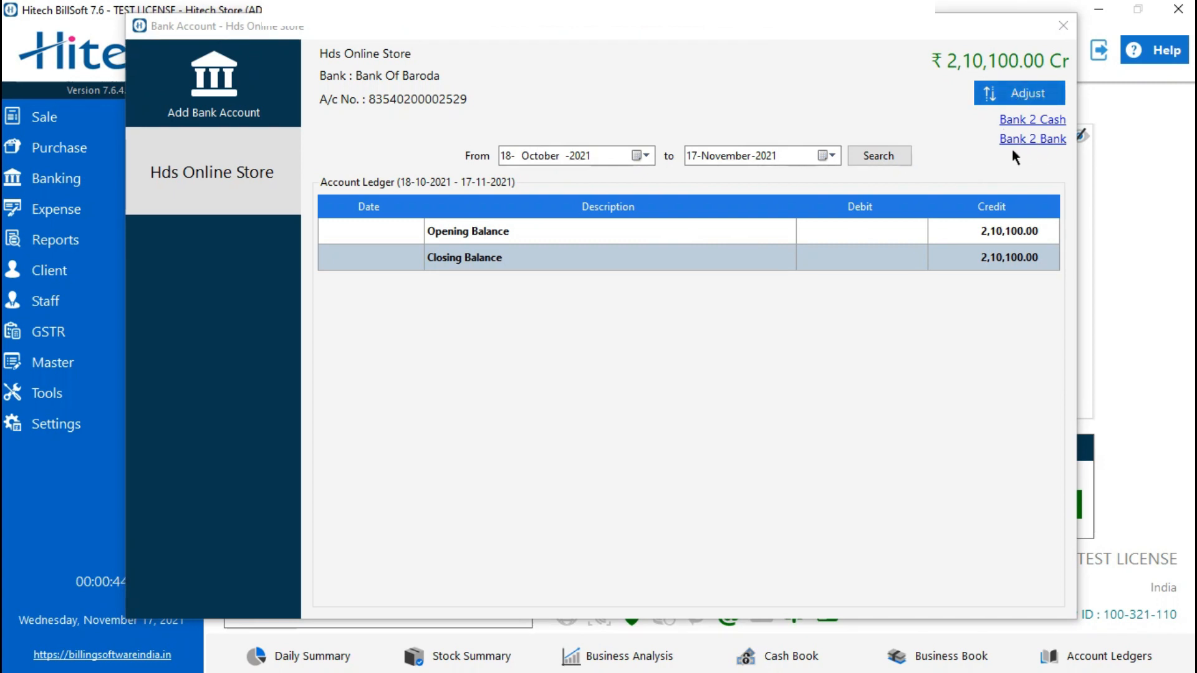
pyautogui.click(1063, 25)
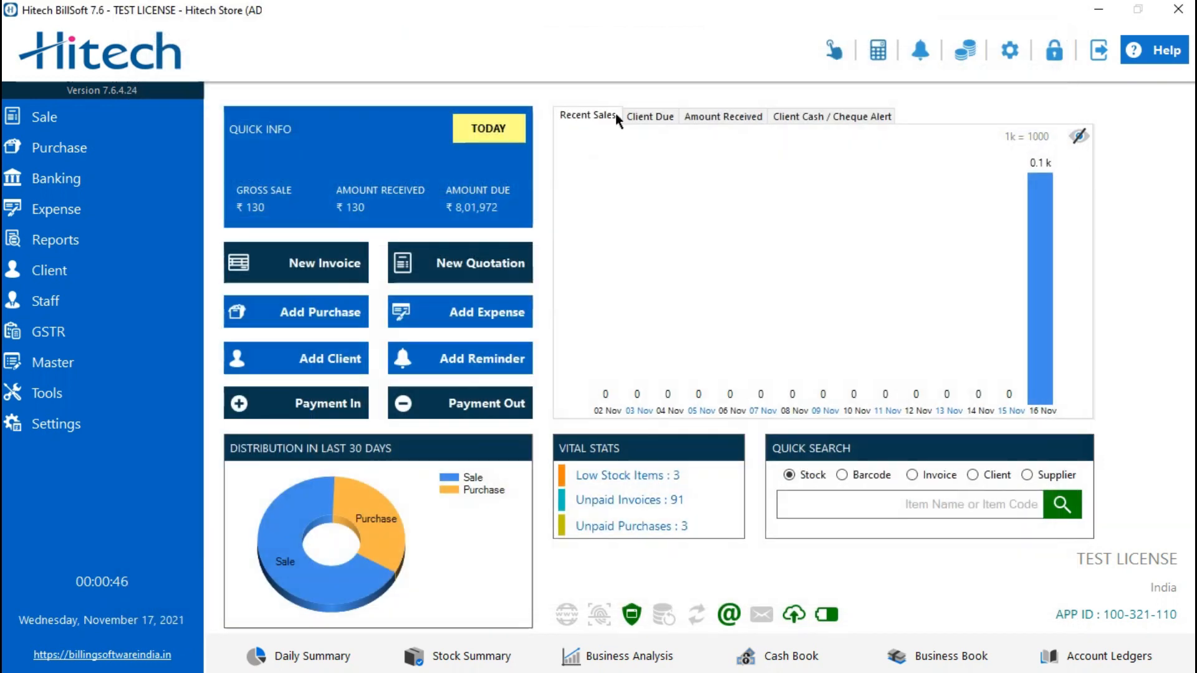
# Examine the fields for recording a new expense, including the expense type, and close the form without saving.
pyautogui.click(148, 216)
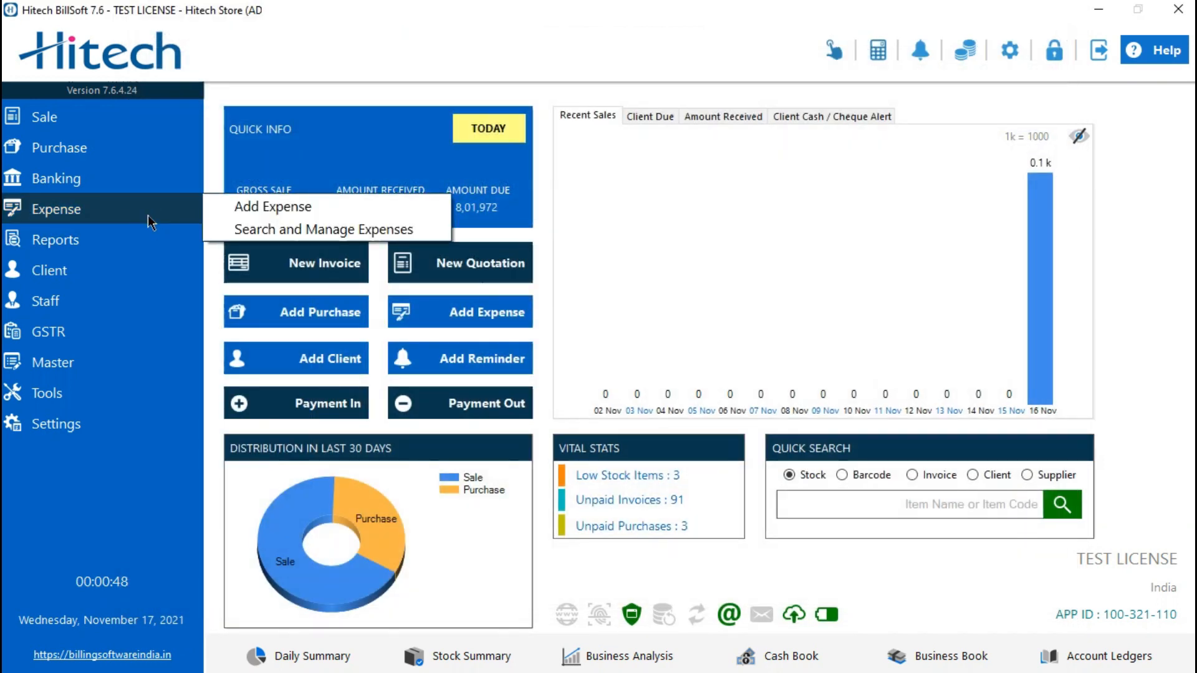
pyautogui.click(249, 206)
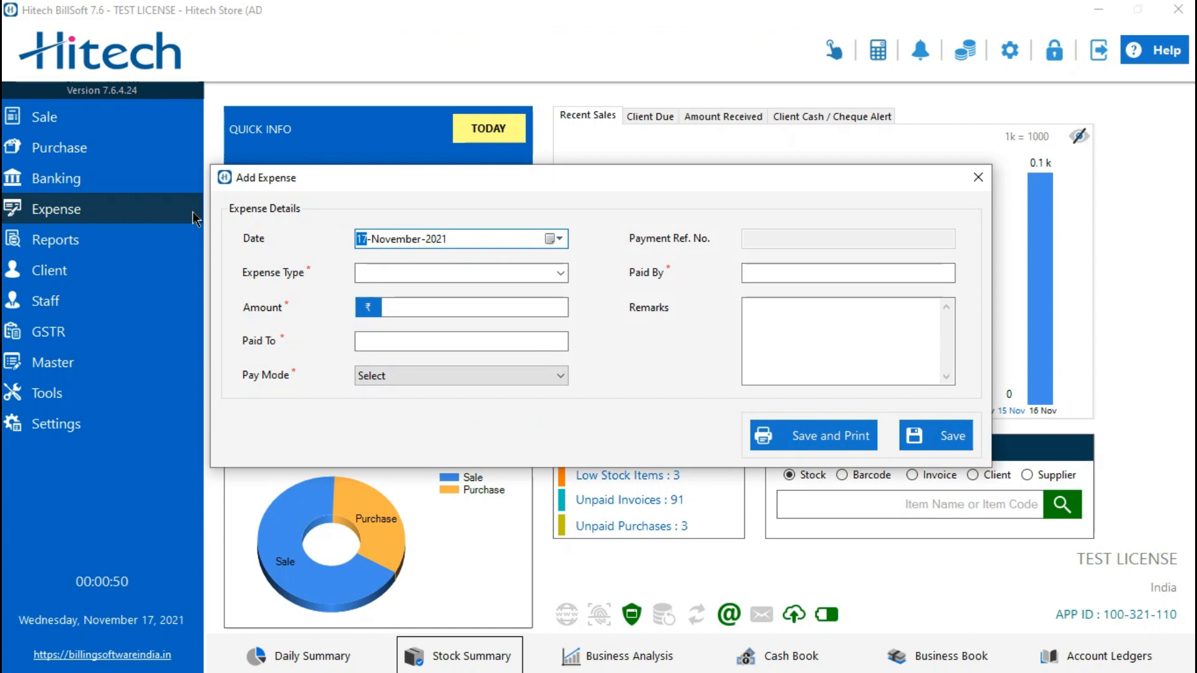
pyautogui.click(558, 273)
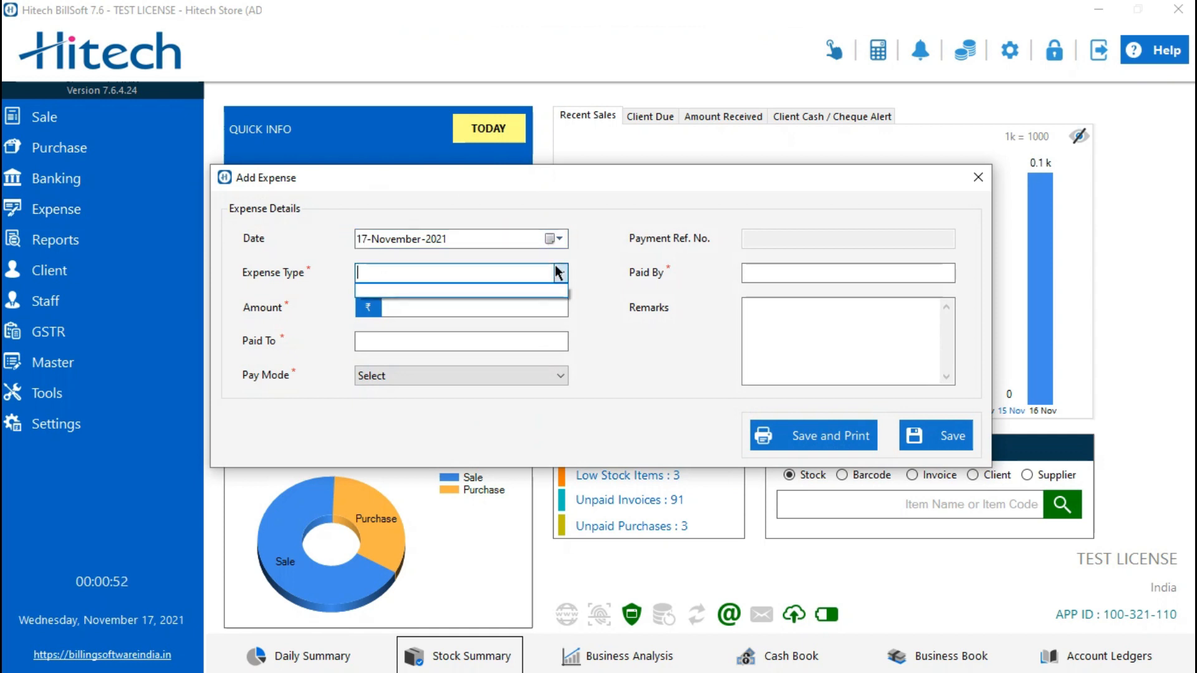
pyautogui.click(470, 272)
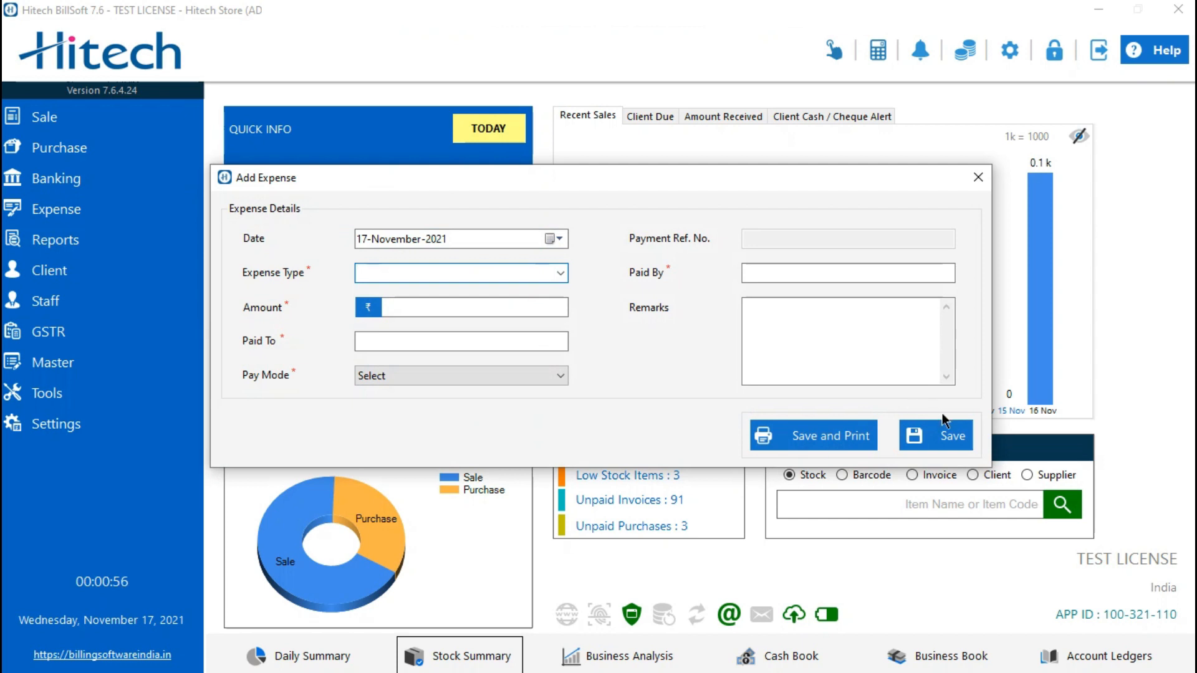
pyautogui.click(978, 177)
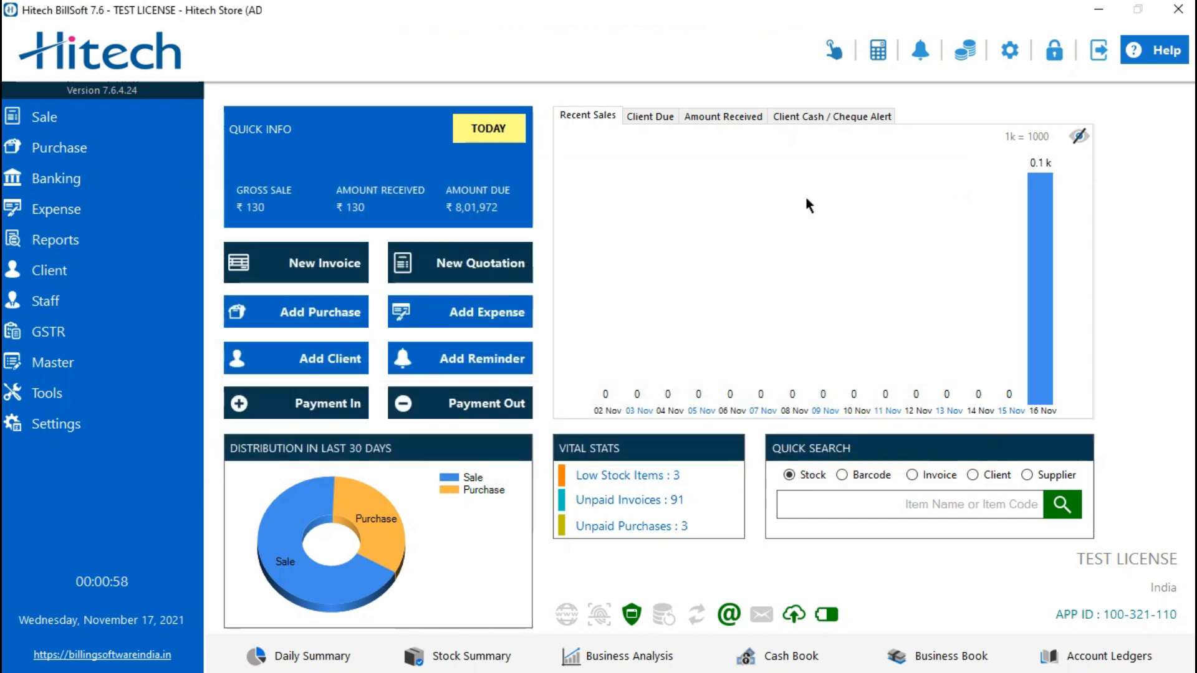
# View the Profit & Loss Summary accounts report and close it.
pyautogui.click(158, 245)
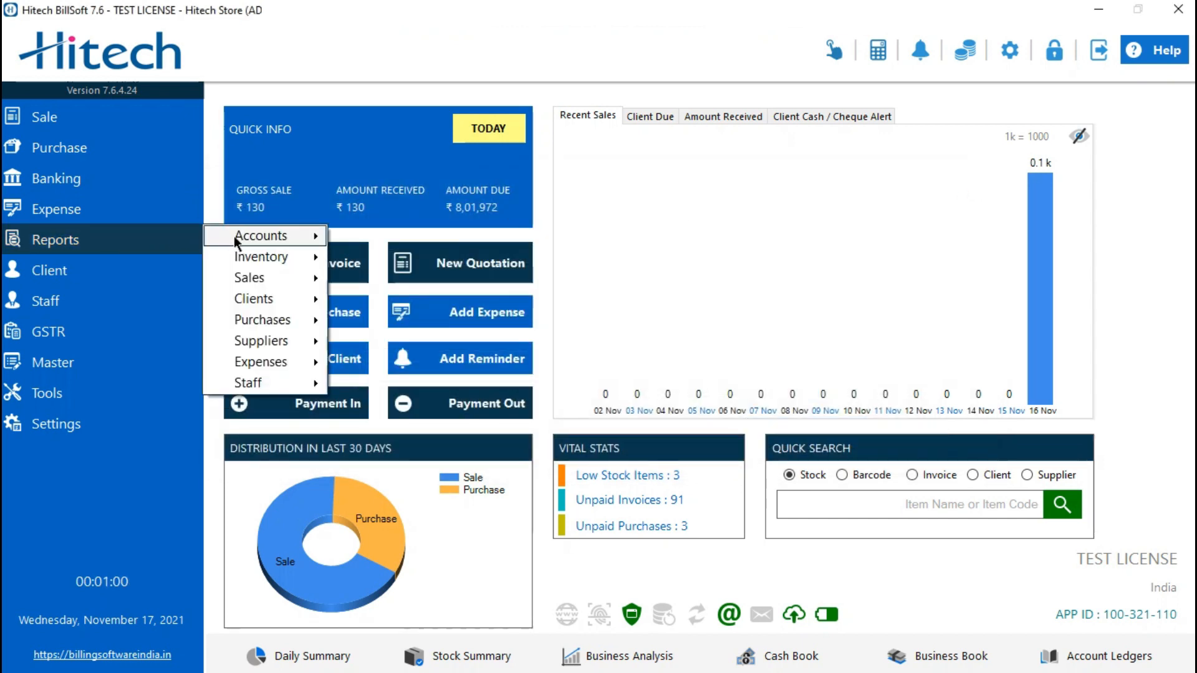
pyautogui.moveTo(234, 236)
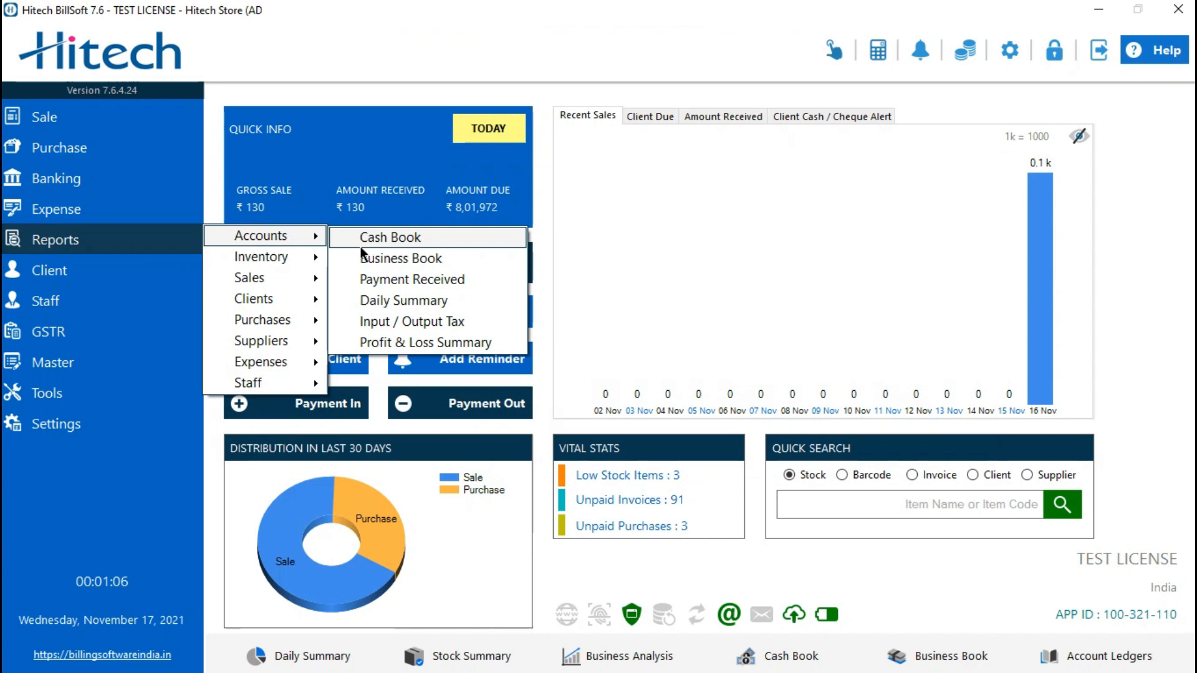
pyautogui.click(454, 342)
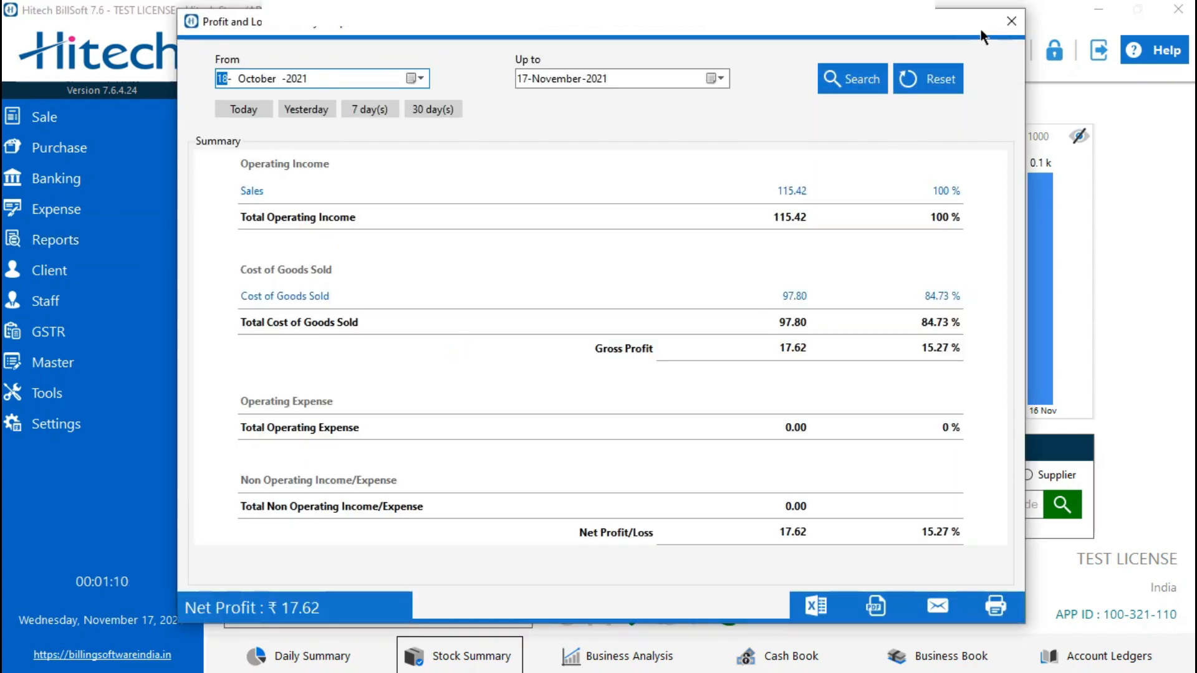
pyautogui.click(1010, 22)
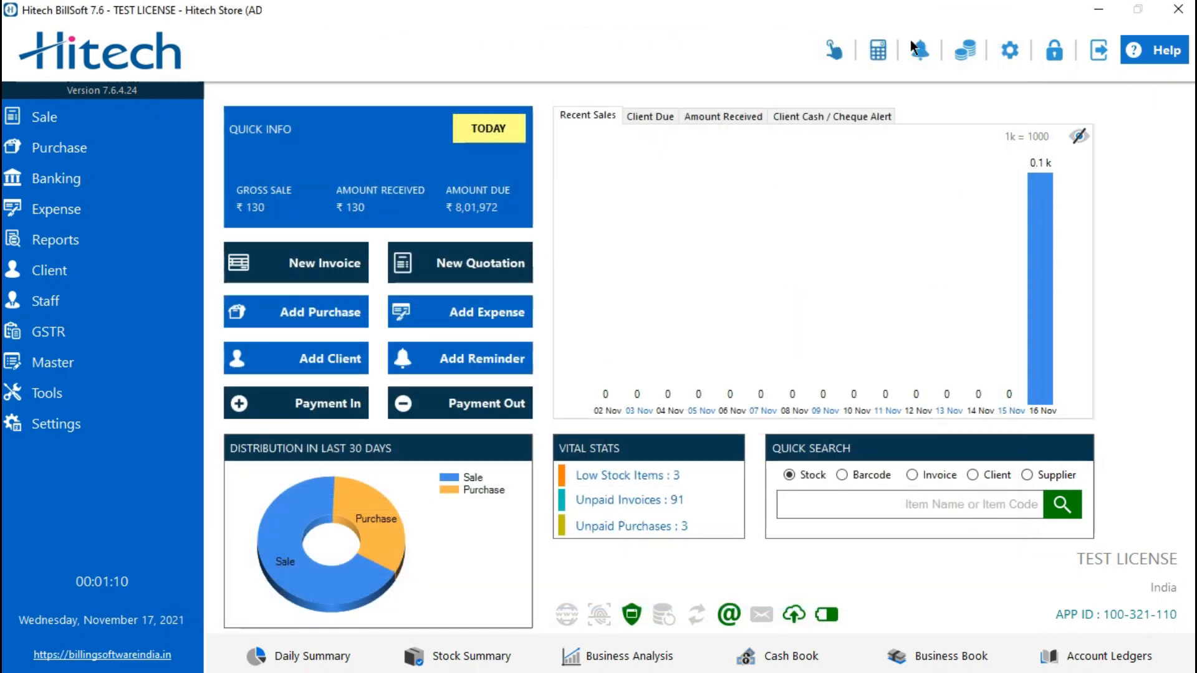
# Run the Stock Availability inventory report for all items with status Available, and close it.
pyautogui.click(133, 240)
pyautogui.moveTo(291, 258)
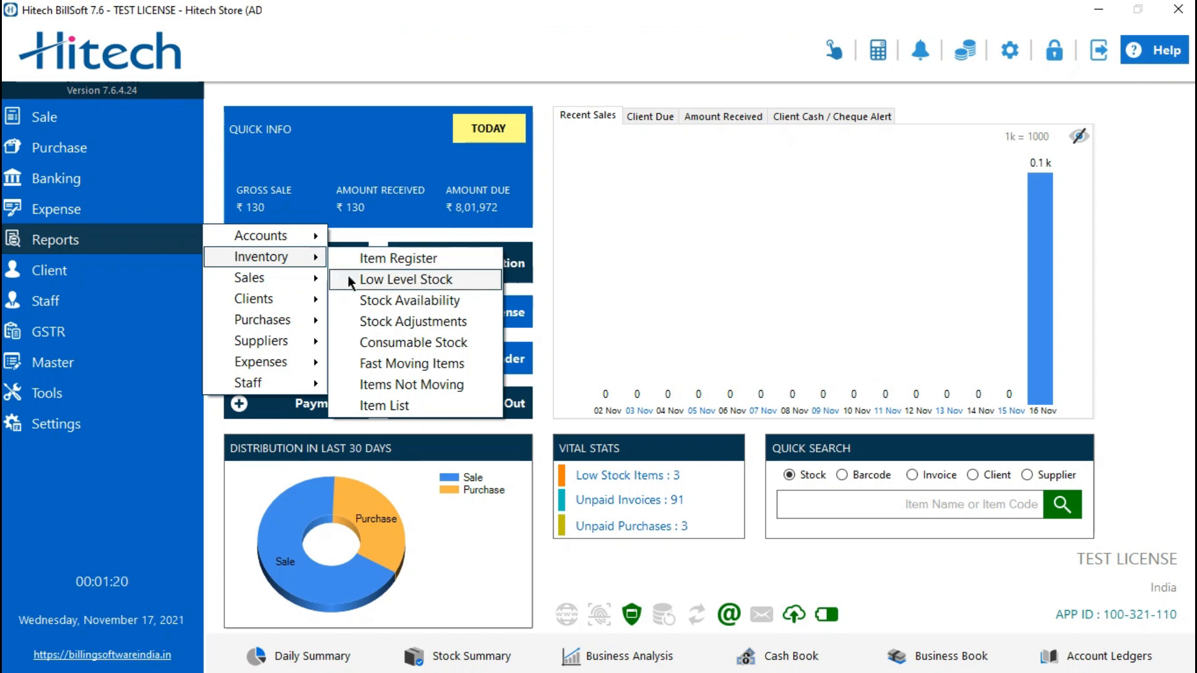
pyautogui.click(391, 301)
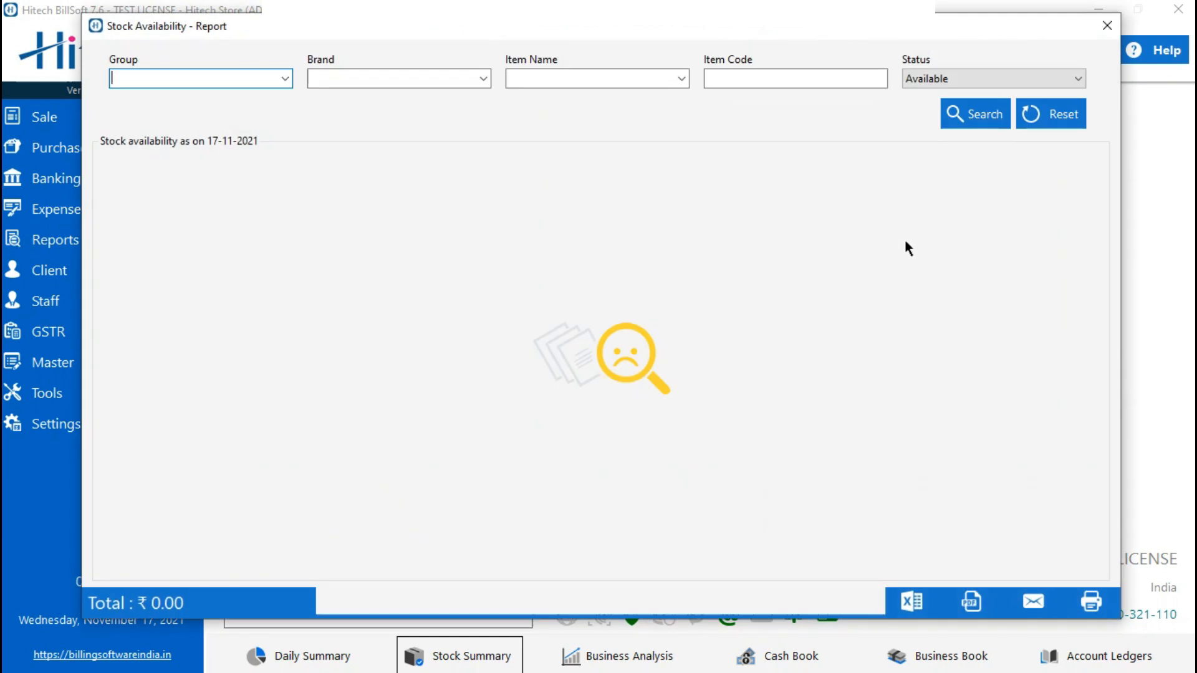
pyautogui.click(968, 122)
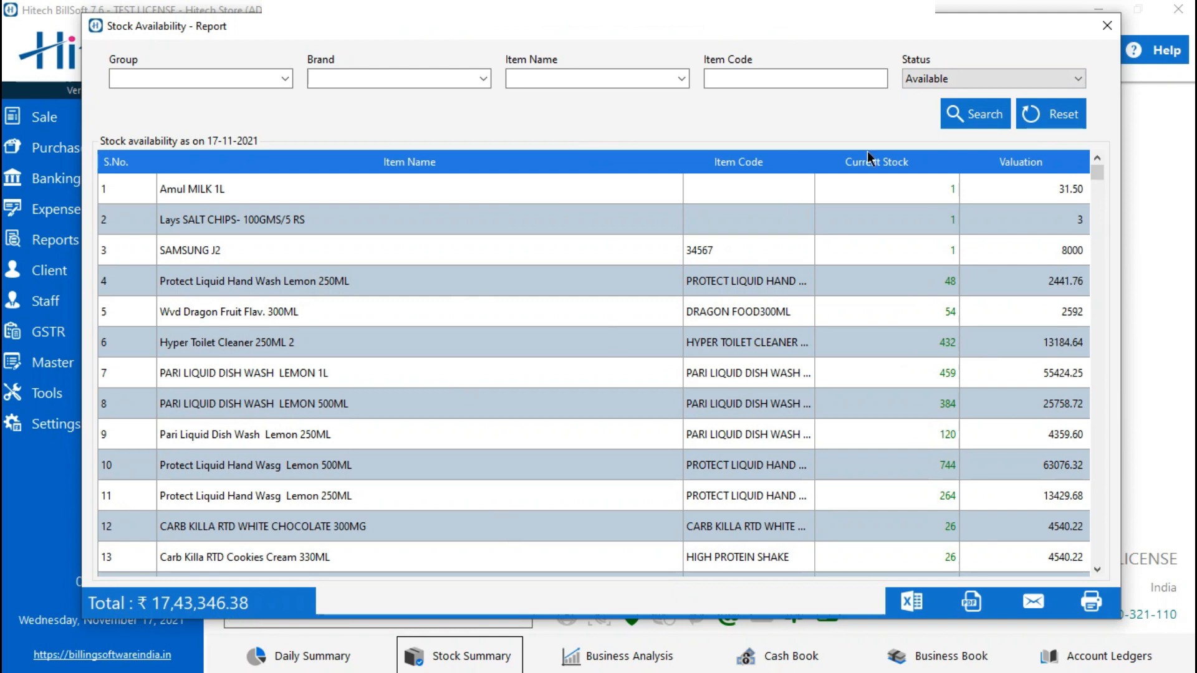
pyautogui.click(1106, 25)
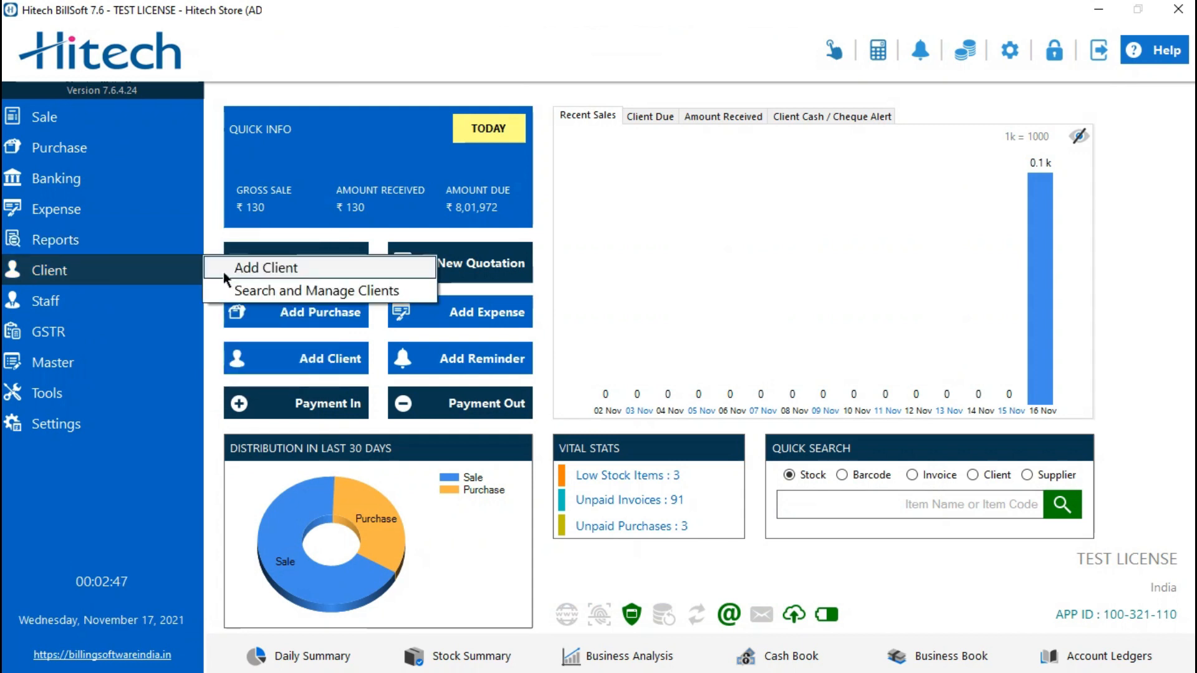
# View the Itemwise Profit / Margin sales report to examine each item's margin, and close it.
pyautogui.moveTo(159, 248)
pyautogui.moveTo(243, 292)
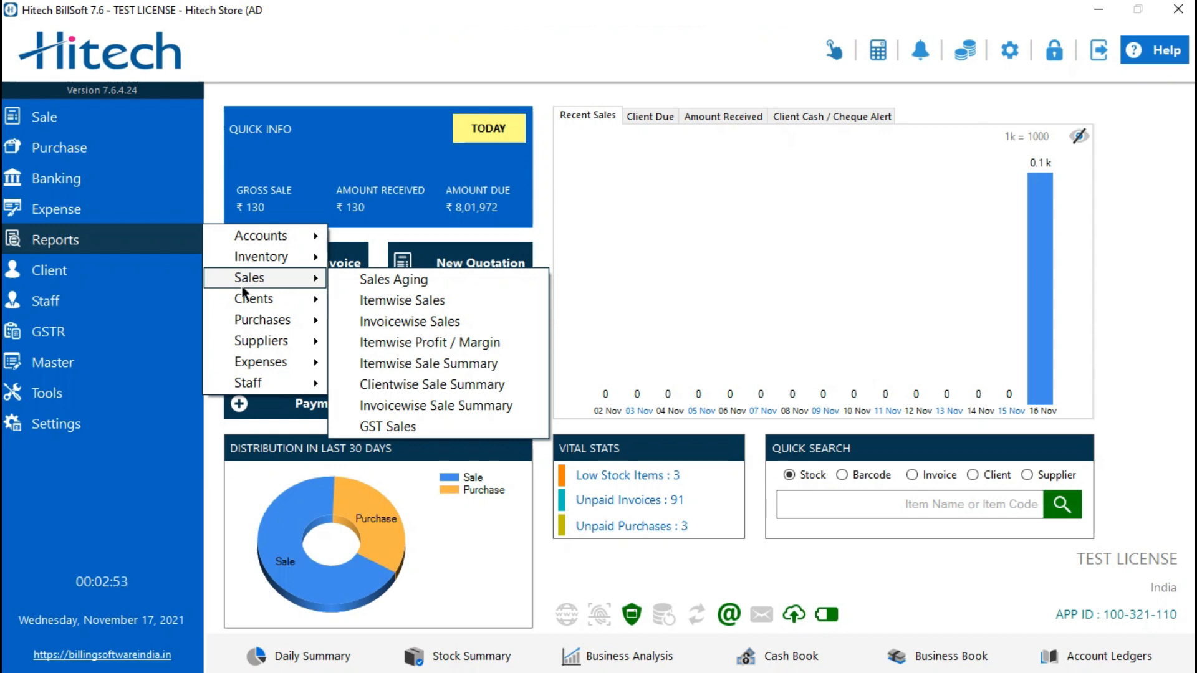
pyautogui.click(424, 344)
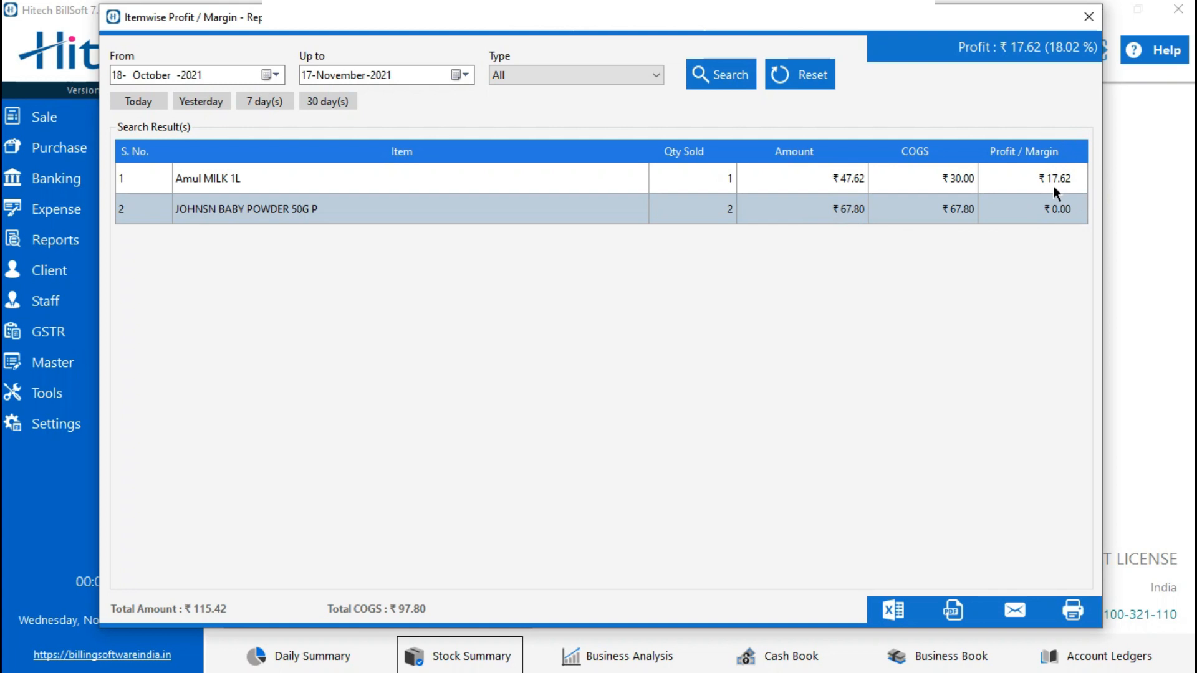
pyautogui.click(1088, 17)
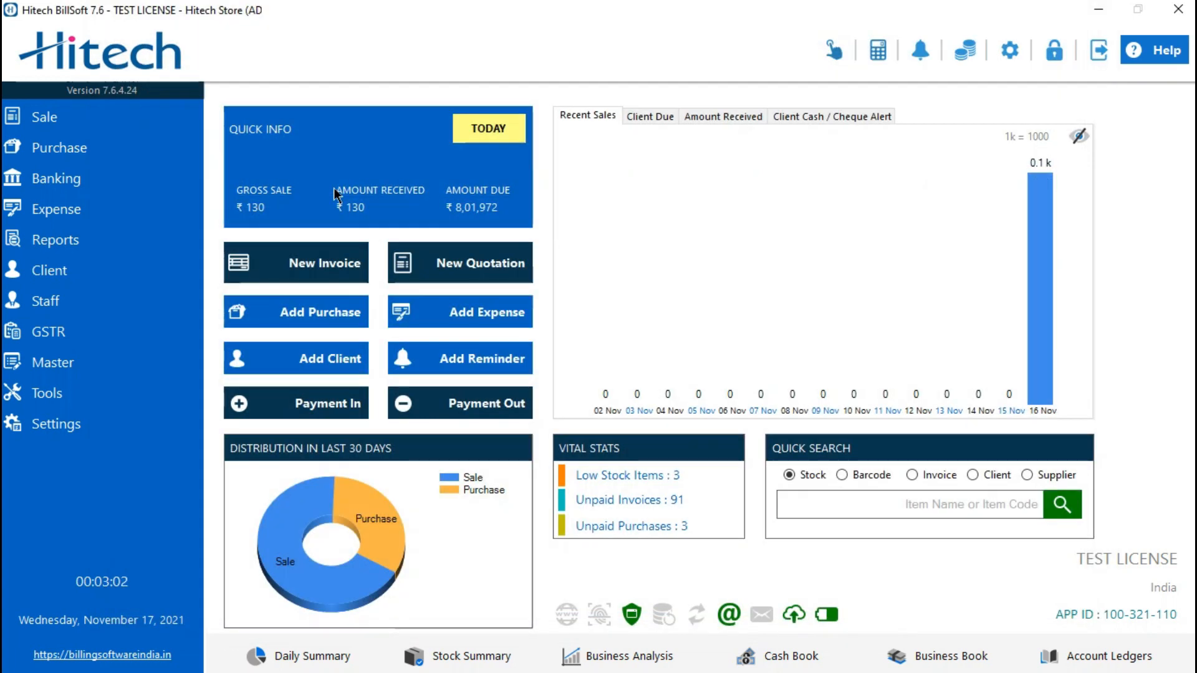
# View the Client Amount Due report to examine outstanding client balances, and close it.
pyautogui.click(152, 230)
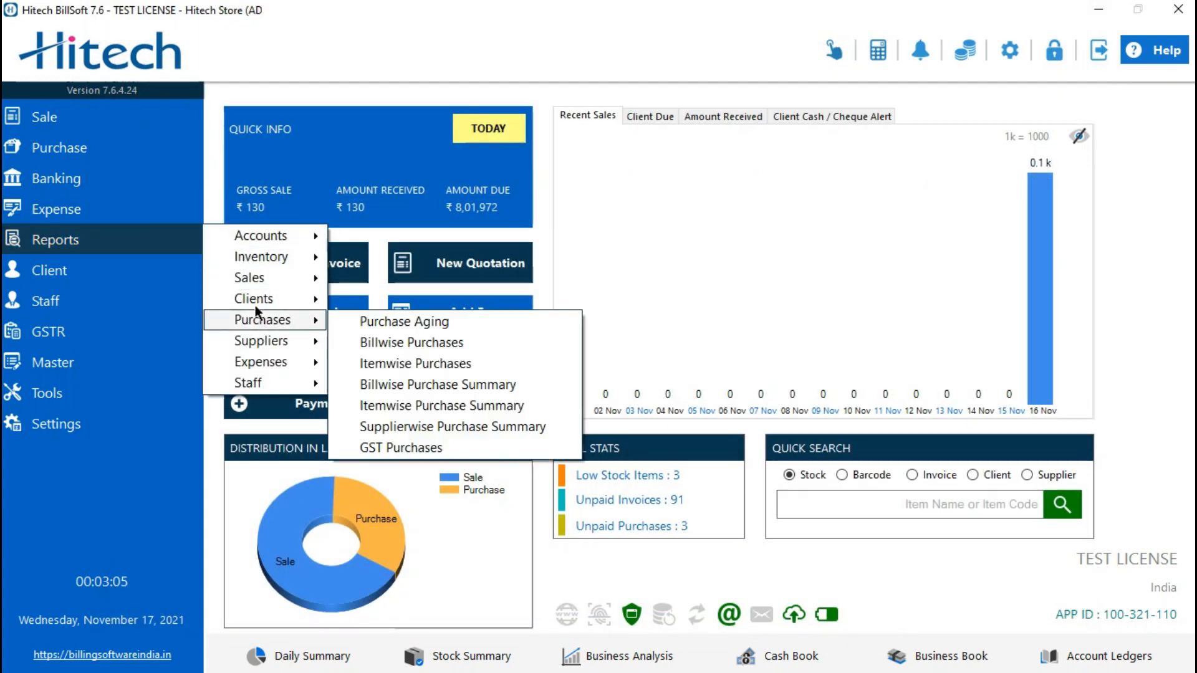
pyautogui.click(353, 300)
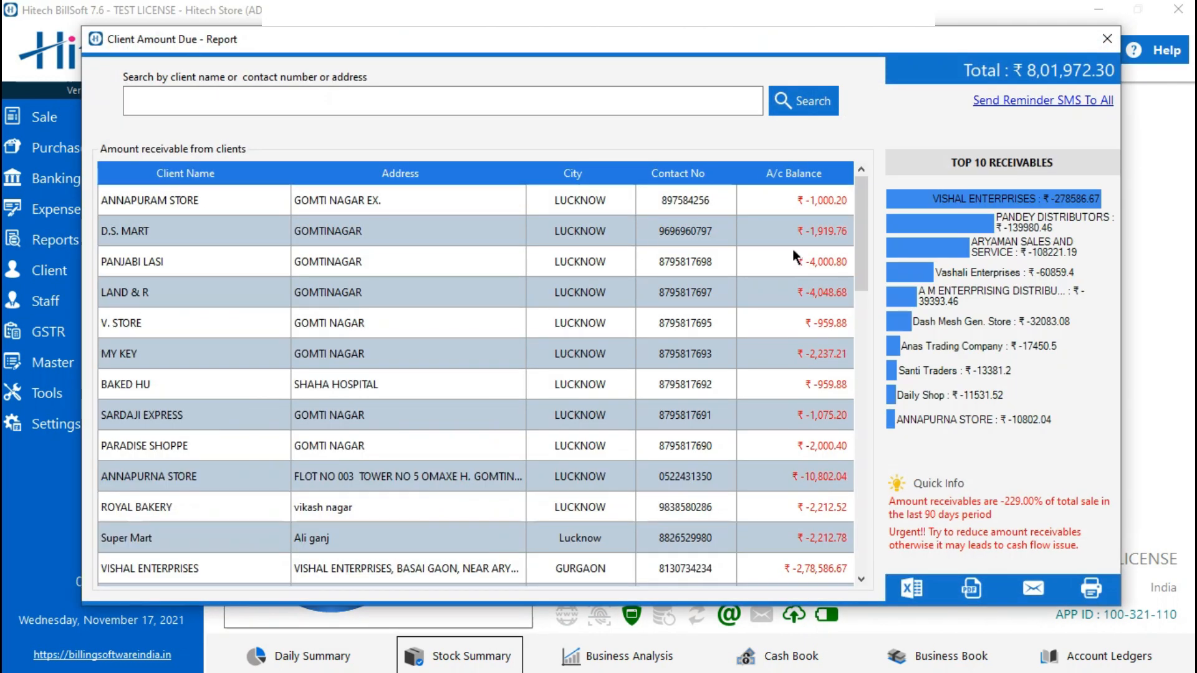
pyautogui.click(1095, 45)
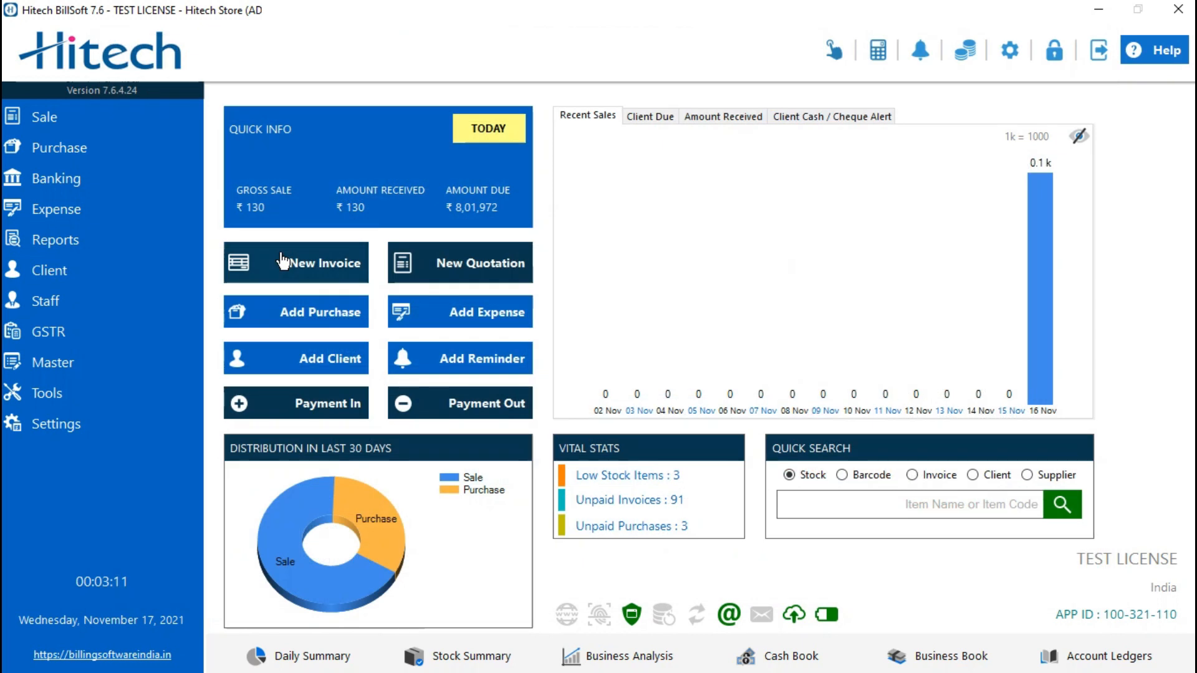
pyautogui.click(150, 249)
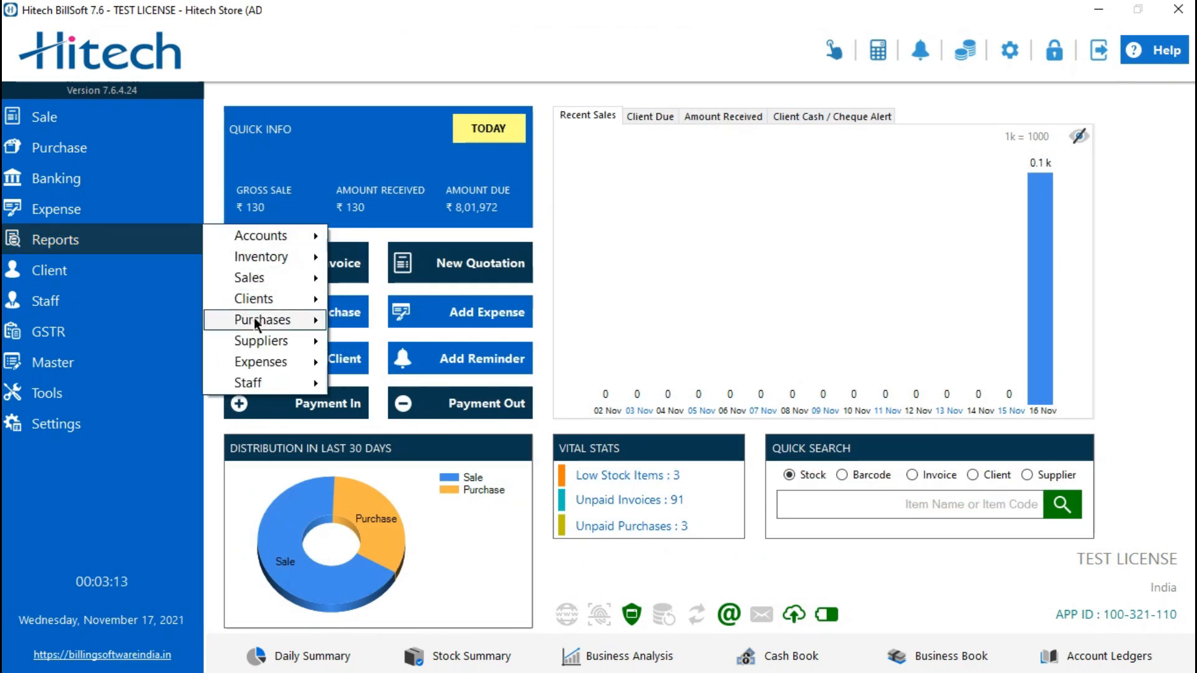
pyautogui.moveTo(255, 320)
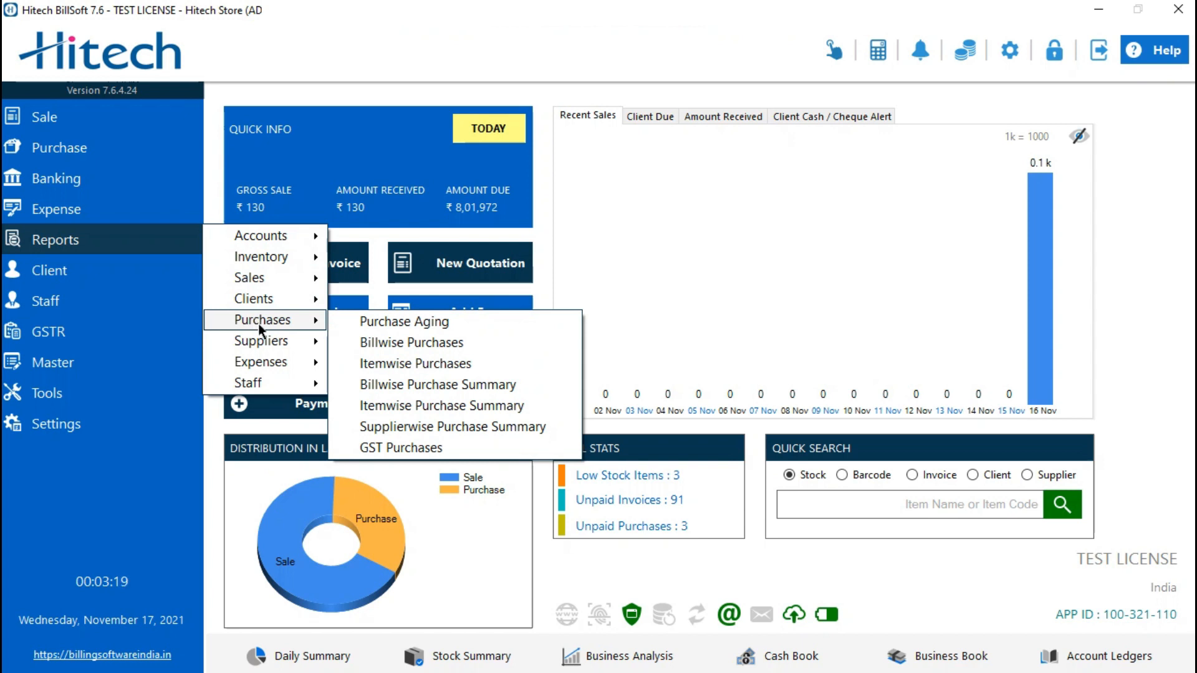
pyautogui.moveTo(268, 343)
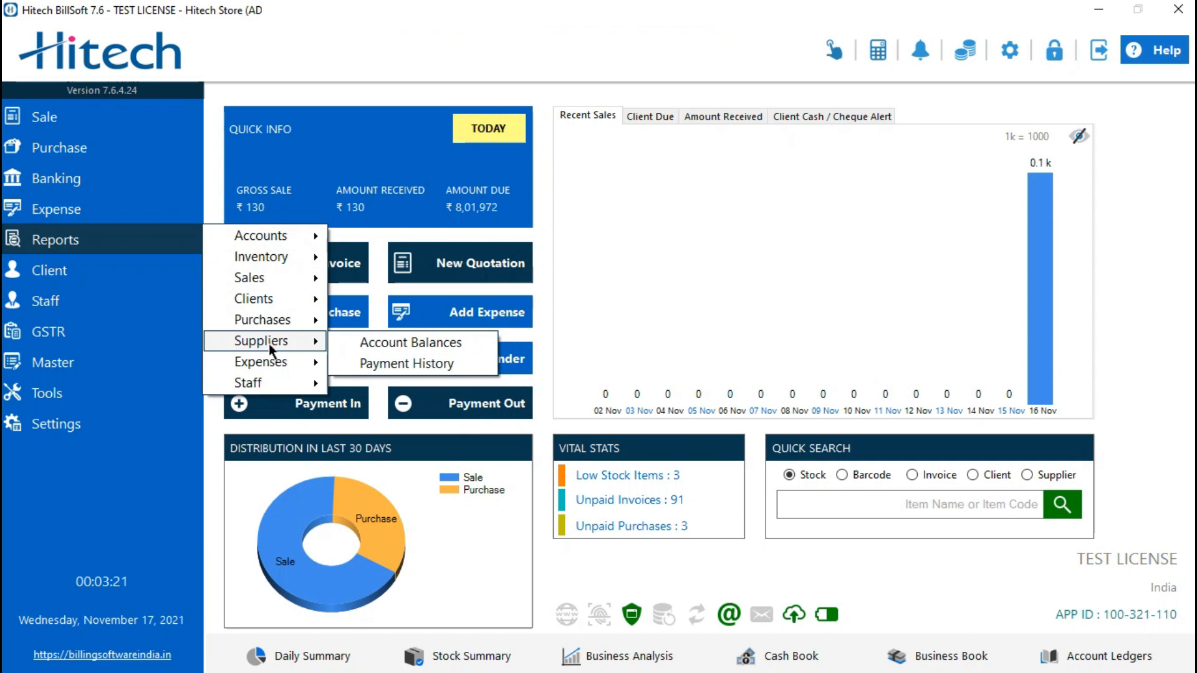
pyautogui.moveTo(270, 364)
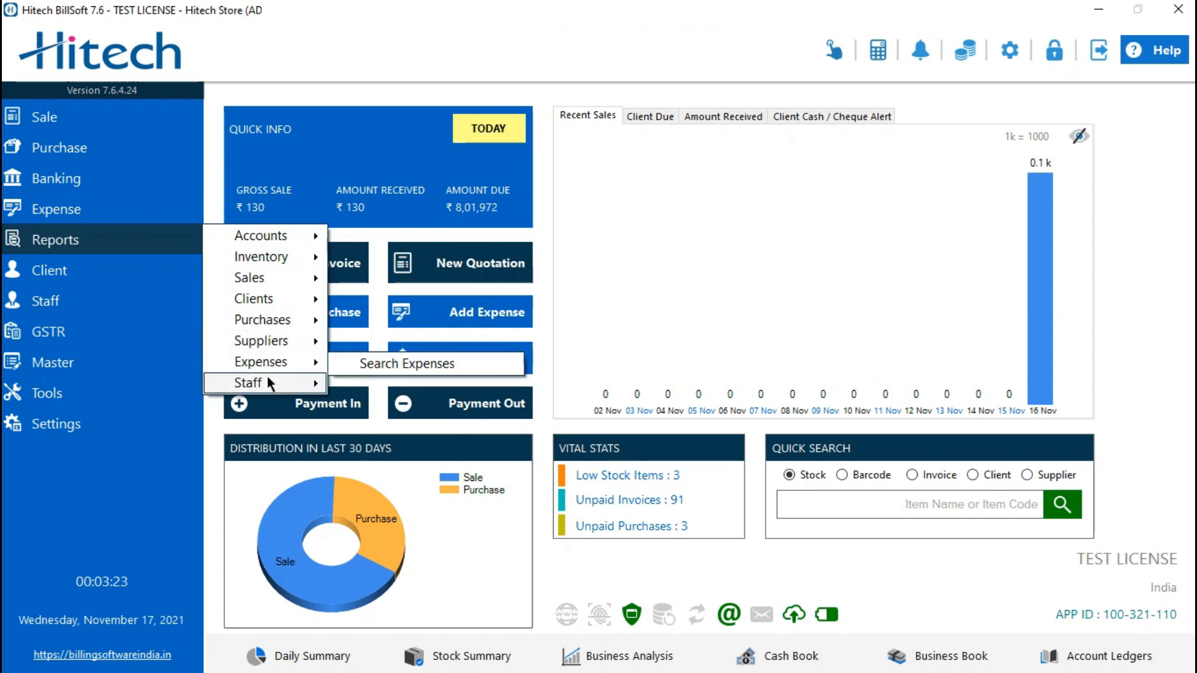
pyautogui.click(705, 254)
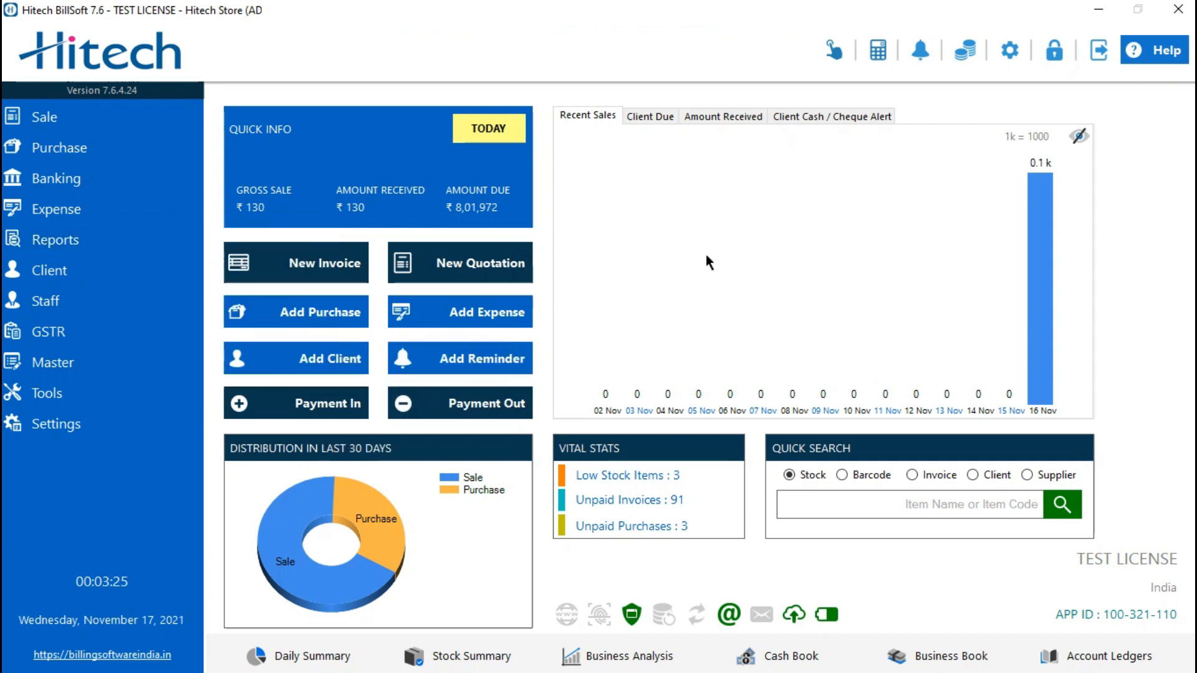
# Review the ANNAPURAM STORE client record's accounts, payment history, invoices, proforma invoices and quotations, and close the record and client list.
pyautogui.click(57, 283)
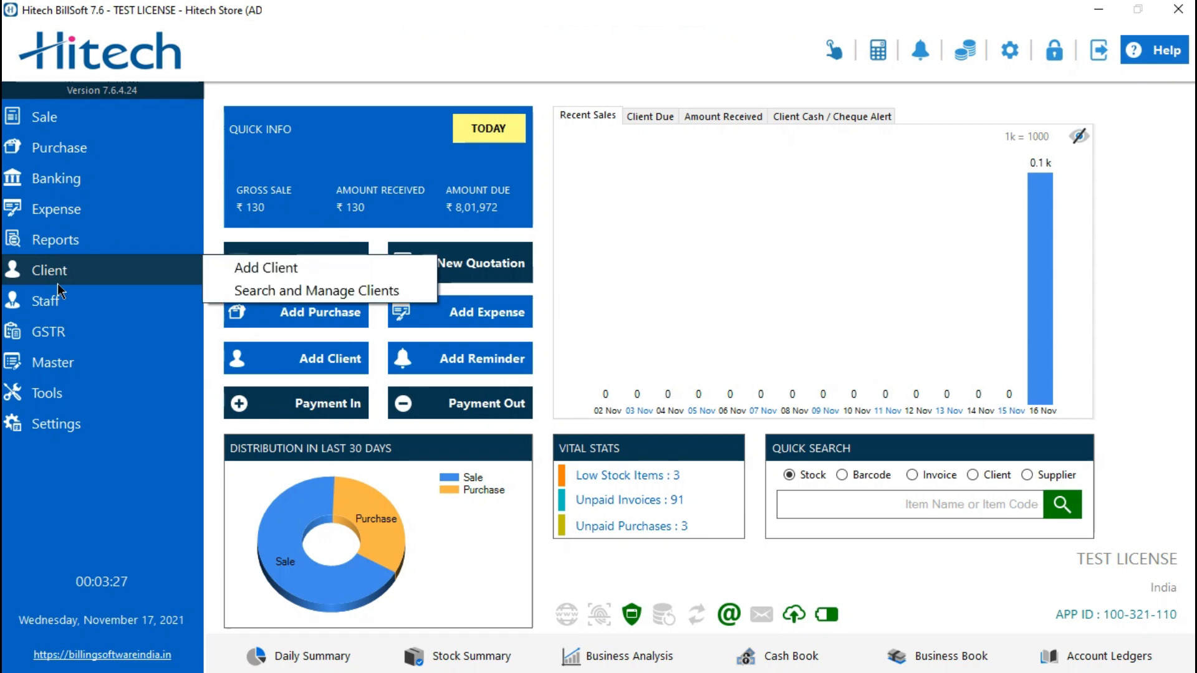
pyautogui.click(281, 291)
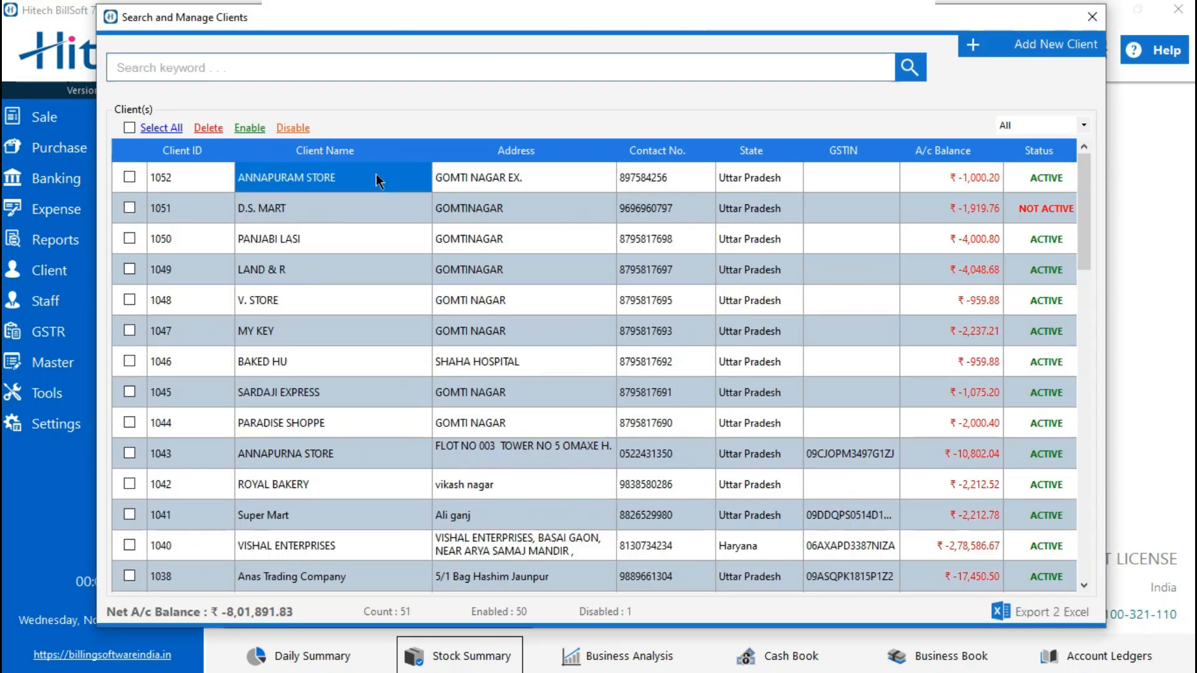
pyautogui.rightClick(376, 174)
pyautogui.click(401, 185)
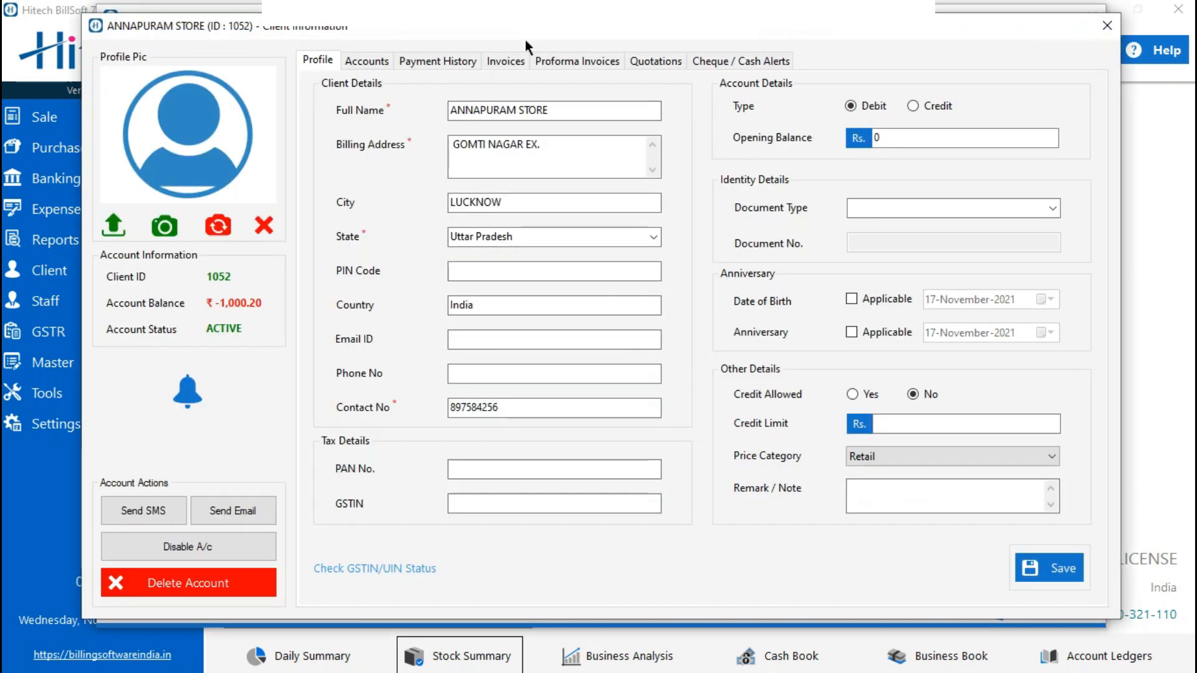
pyautogui.click(379, 61)
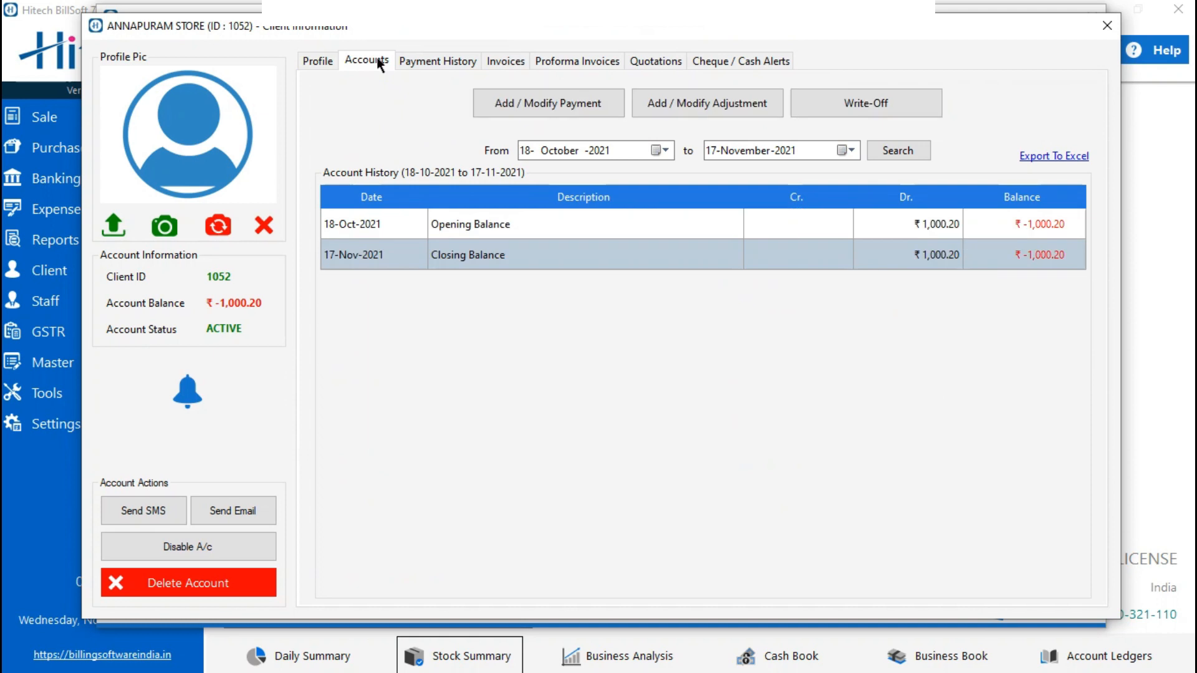
pyautogui.click(436, 61)
pyautogui.click(495, 57)
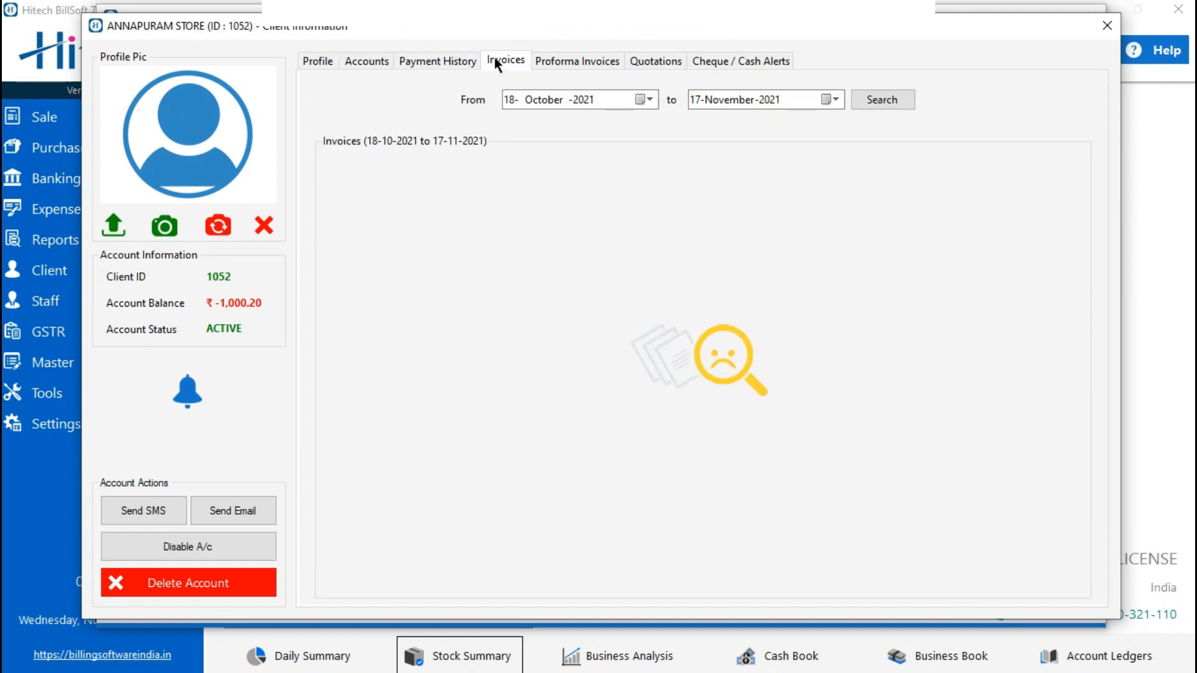
pyautogui.click(558, 63)
pyautogui.click(674, 63)
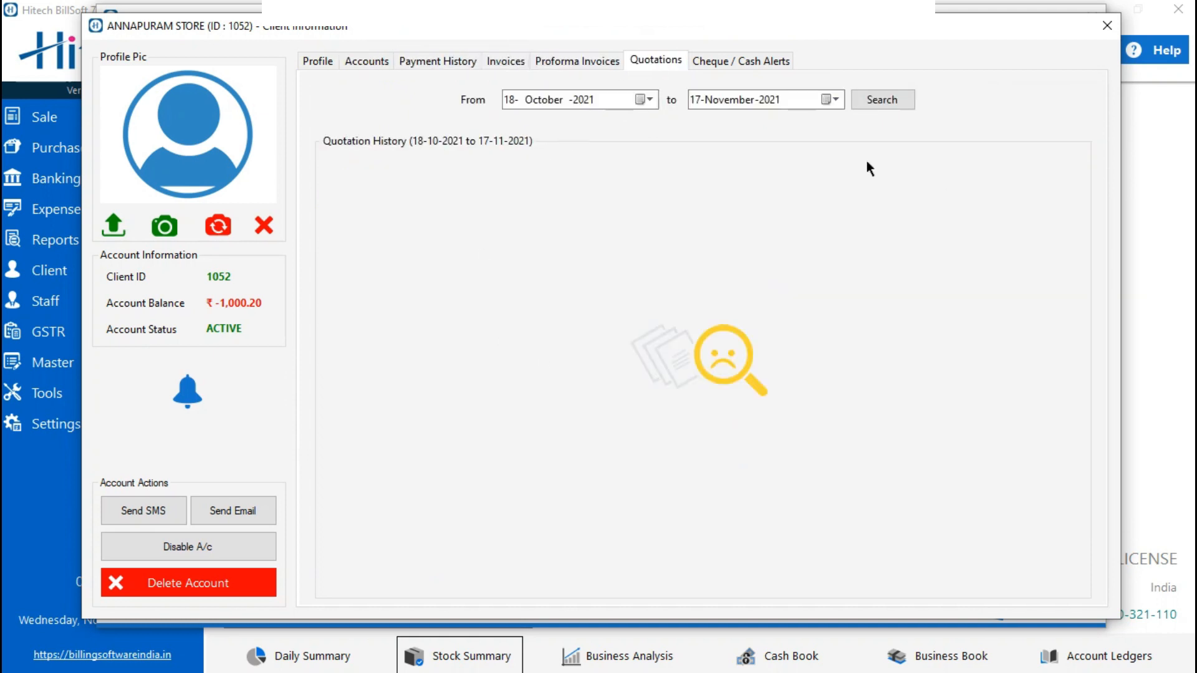
pyautogui.click(1100, 31)
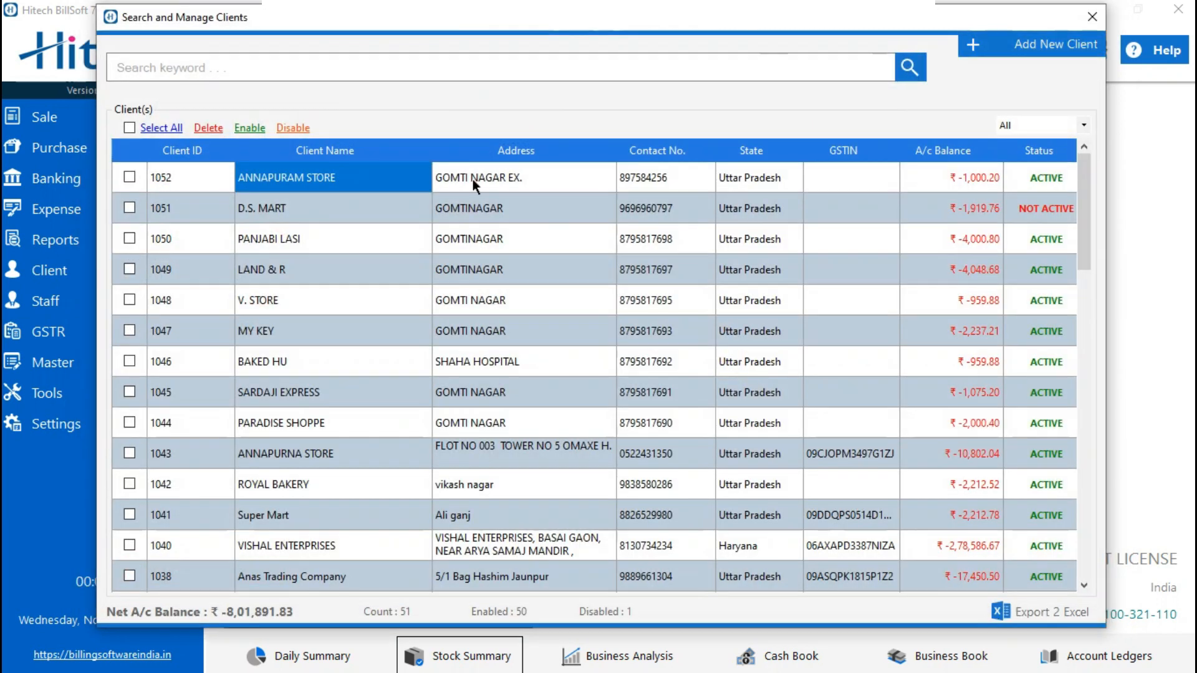
pyautogui.click(1091, 16)
# View the sales clerk's staff record, examine the profile and salary setup, and close the record and staff list.
pyautogui.click(133, 291)
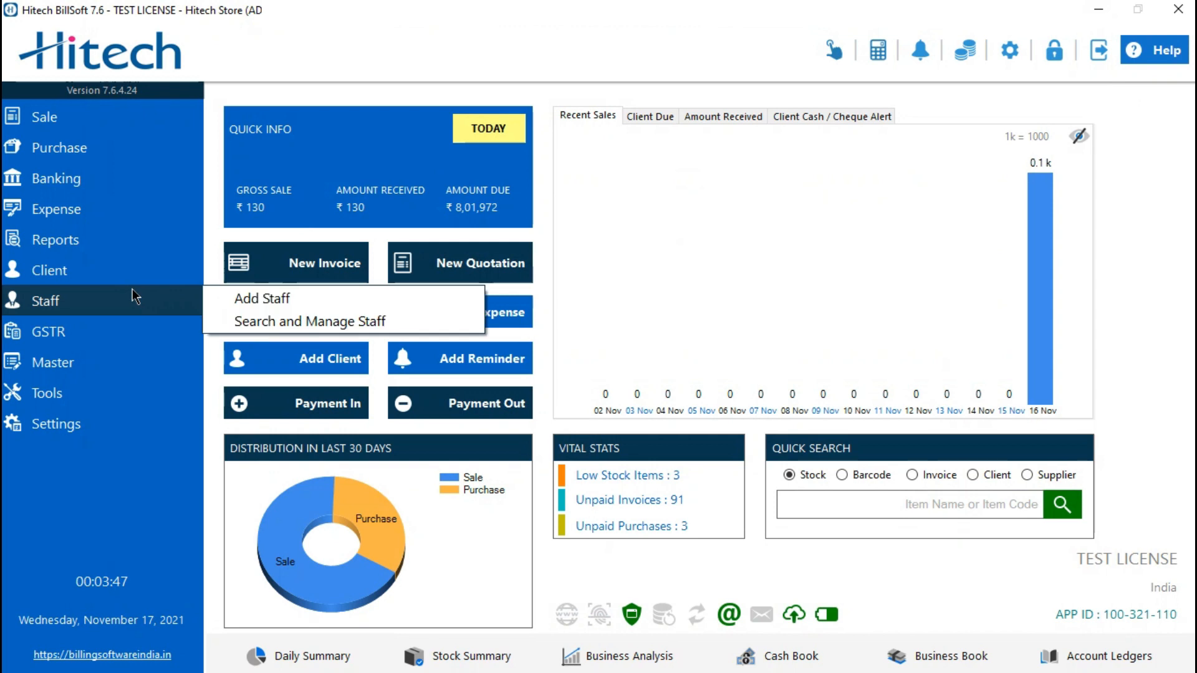
pyautogui.click(271, 323)
pyautogui.rightClick(445, 171)
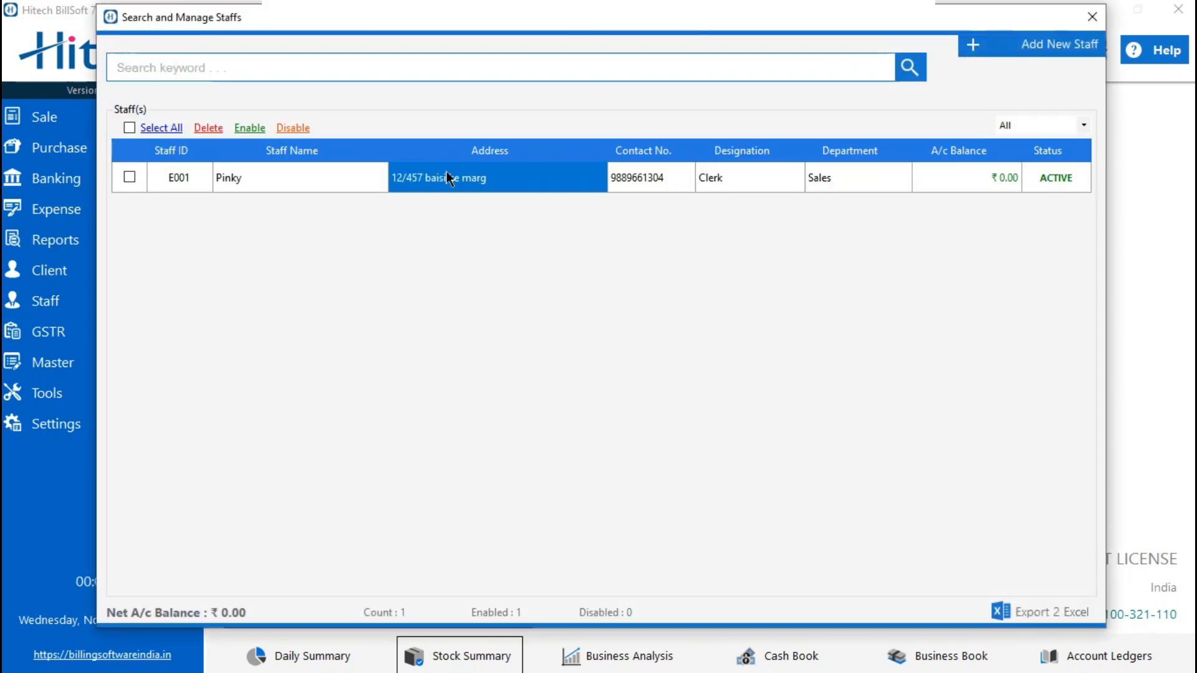
pyautogui.rightClick(446, 171)
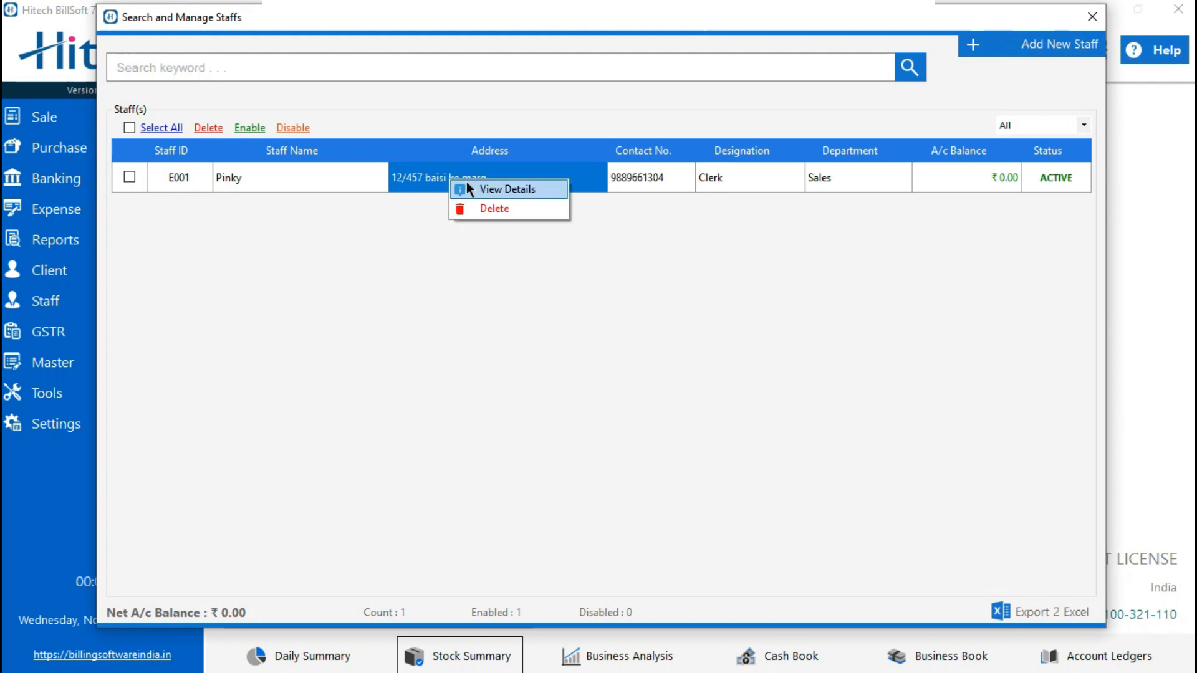
pyautogui.click(470, 183)
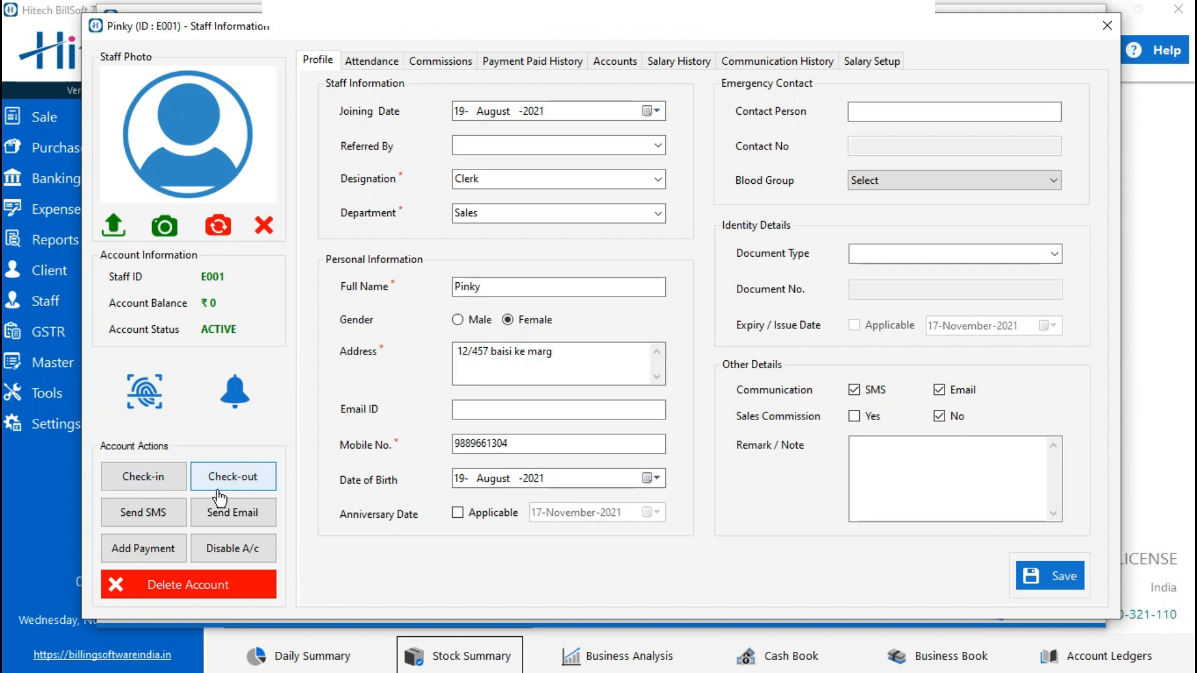
pyautogui.click(873, 61)
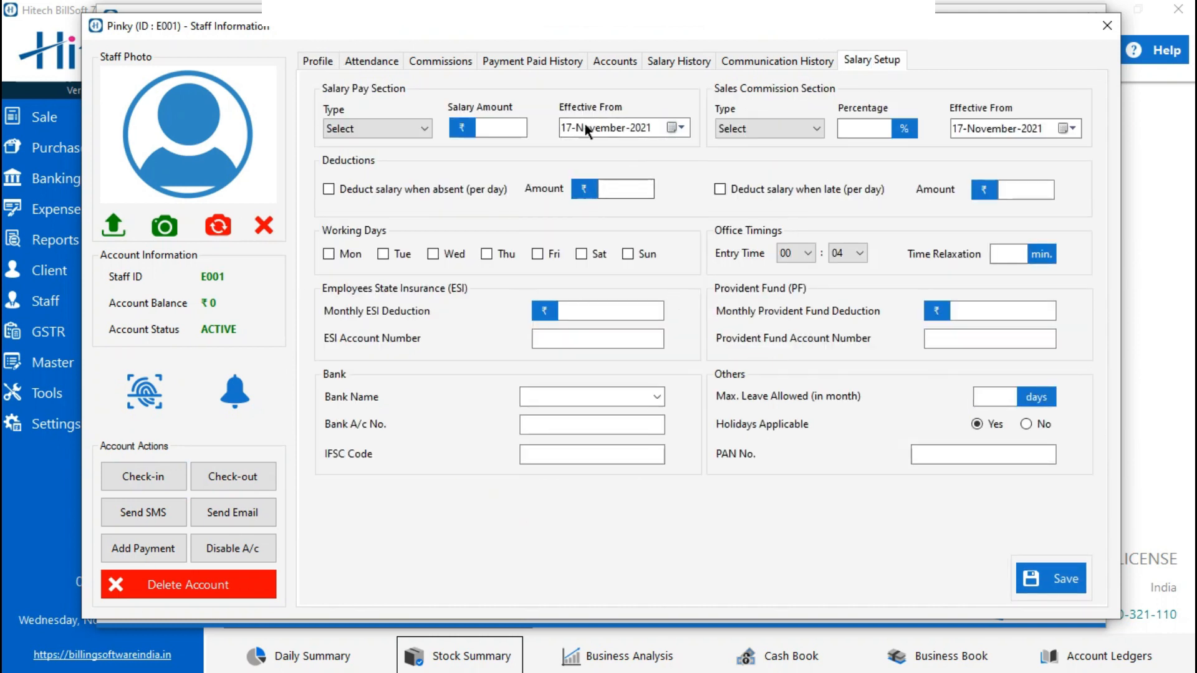
pyautogui.click(1099, 25)
pyautogui.click(1092, 17)
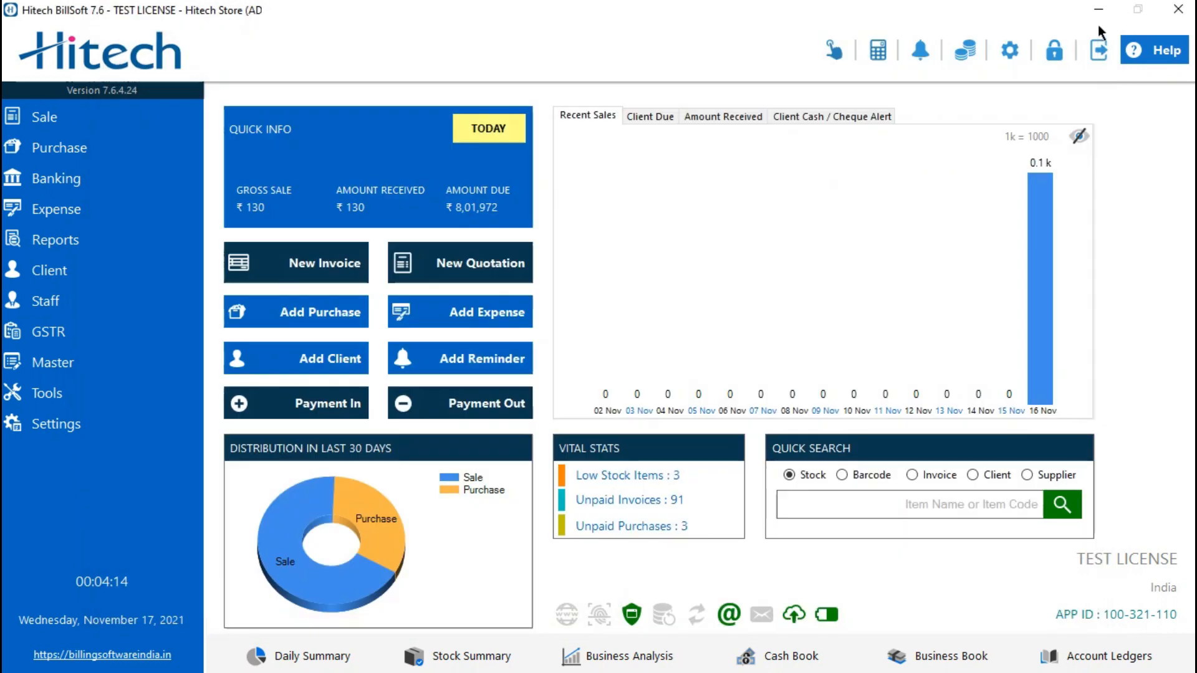
# Run the GSTR-1 returns for 01-November-2021 to 30-November-2021, examine the HSN summary, and close the report.
pyautogui.click(152, 328)
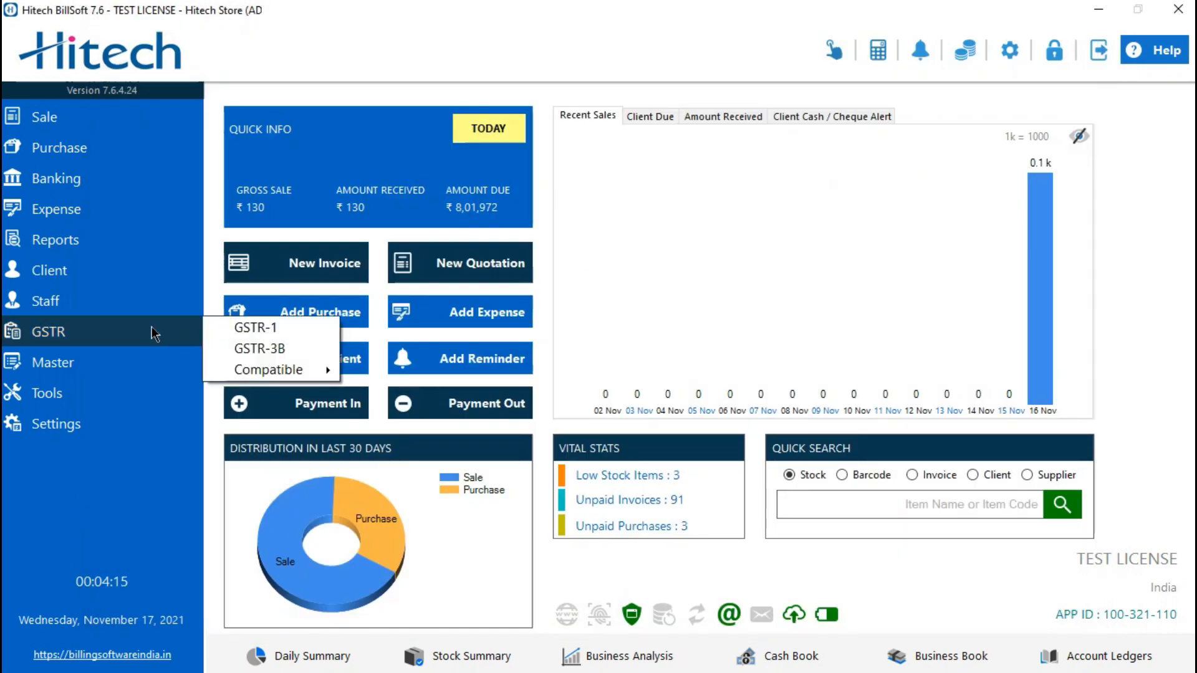
pyautogui.click(219, 329)
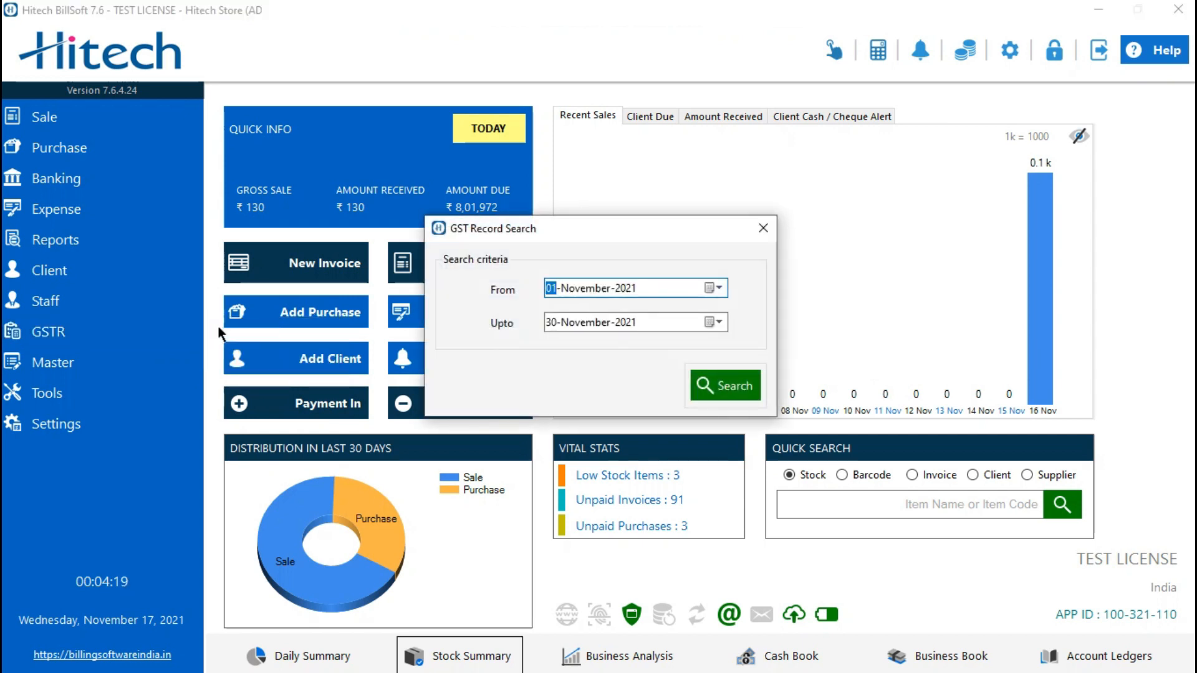
pyautogui.click(725, 386)
pyautogui.click(330, 75)
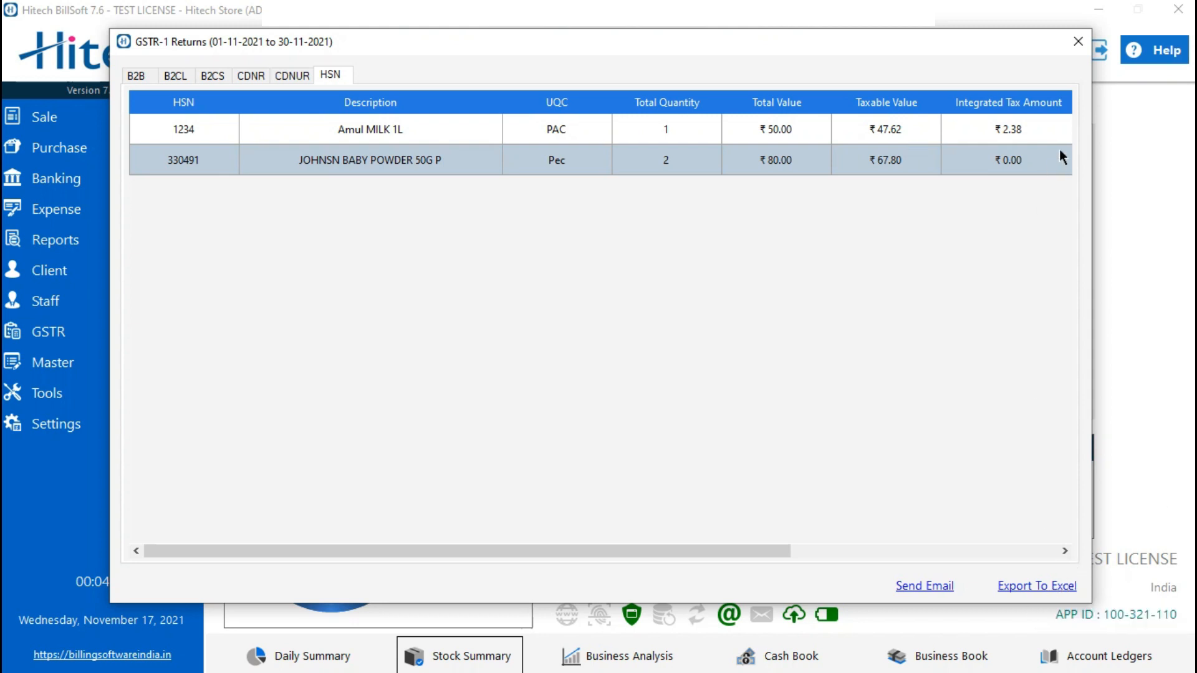
pyautogui.click(1082, 40)
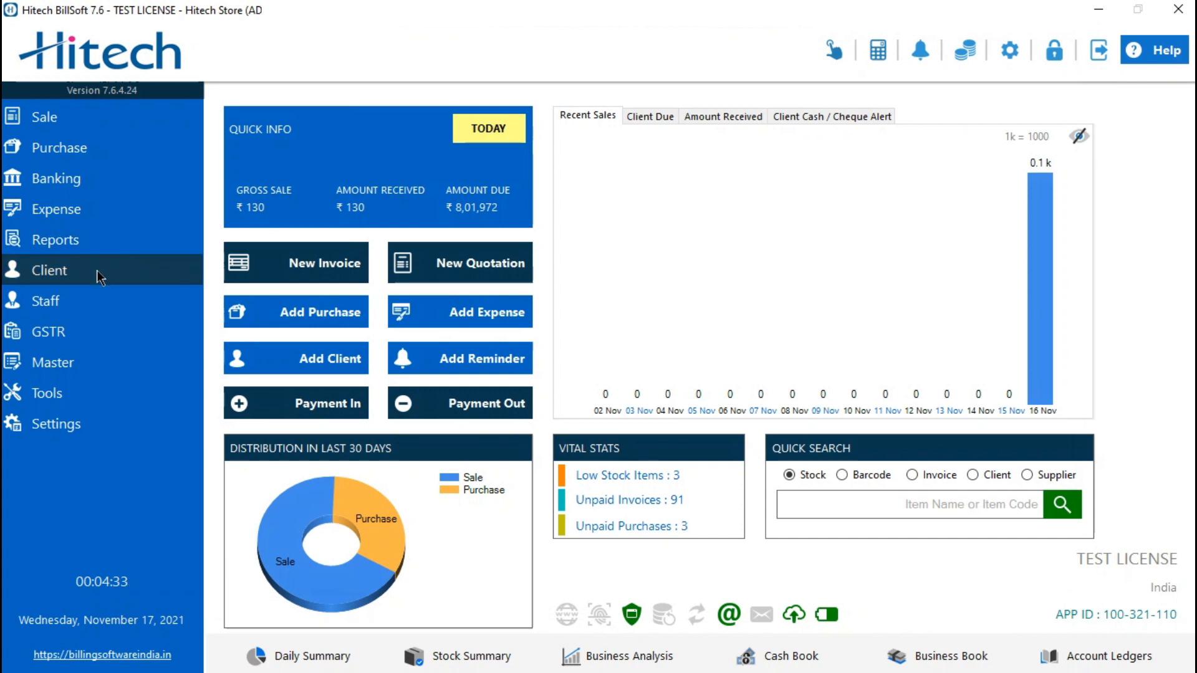
# Run the compatible GST Sales report for 01-November-2021 to 30-November-2021, and close it.
pyautogui.click(67, 337)
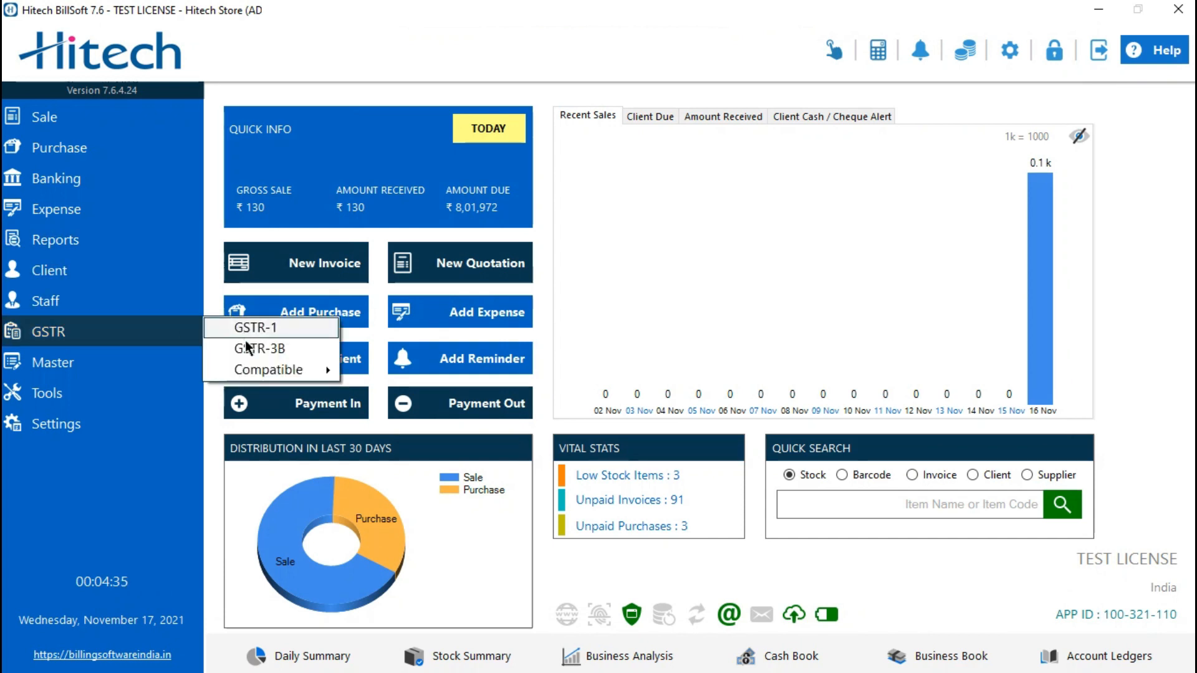
pyautogui.moveTo(293, 370)
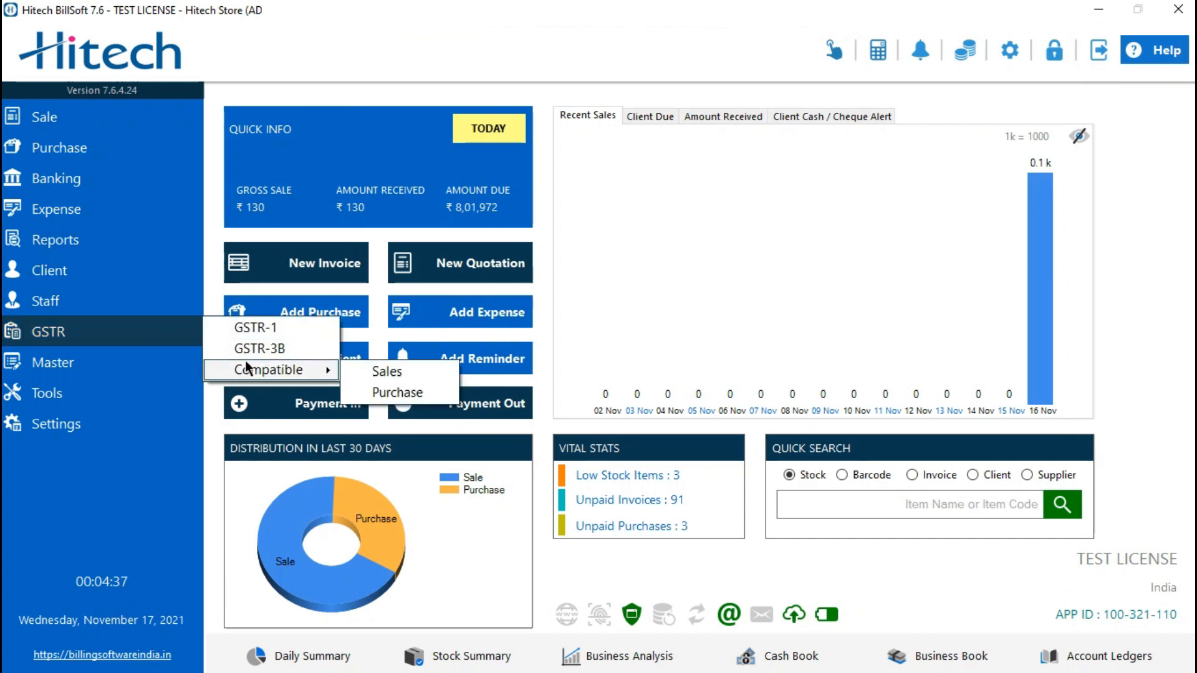
pyautogui.click(364, 371)
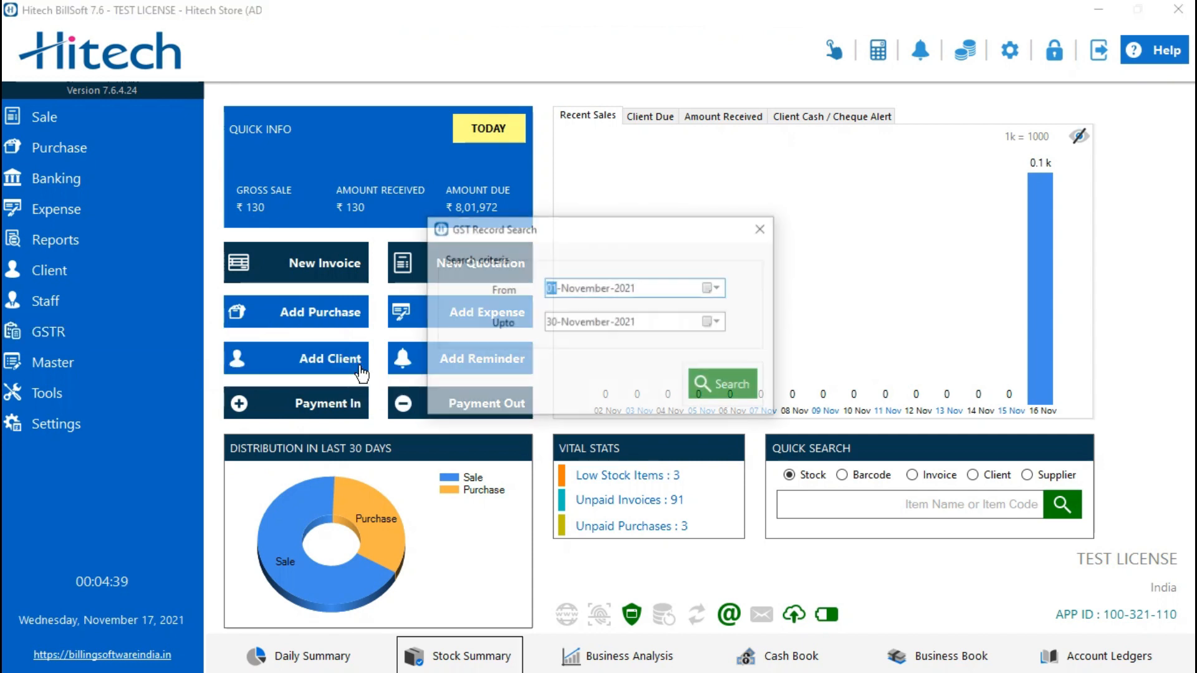
pyautogui.click(743, 388)
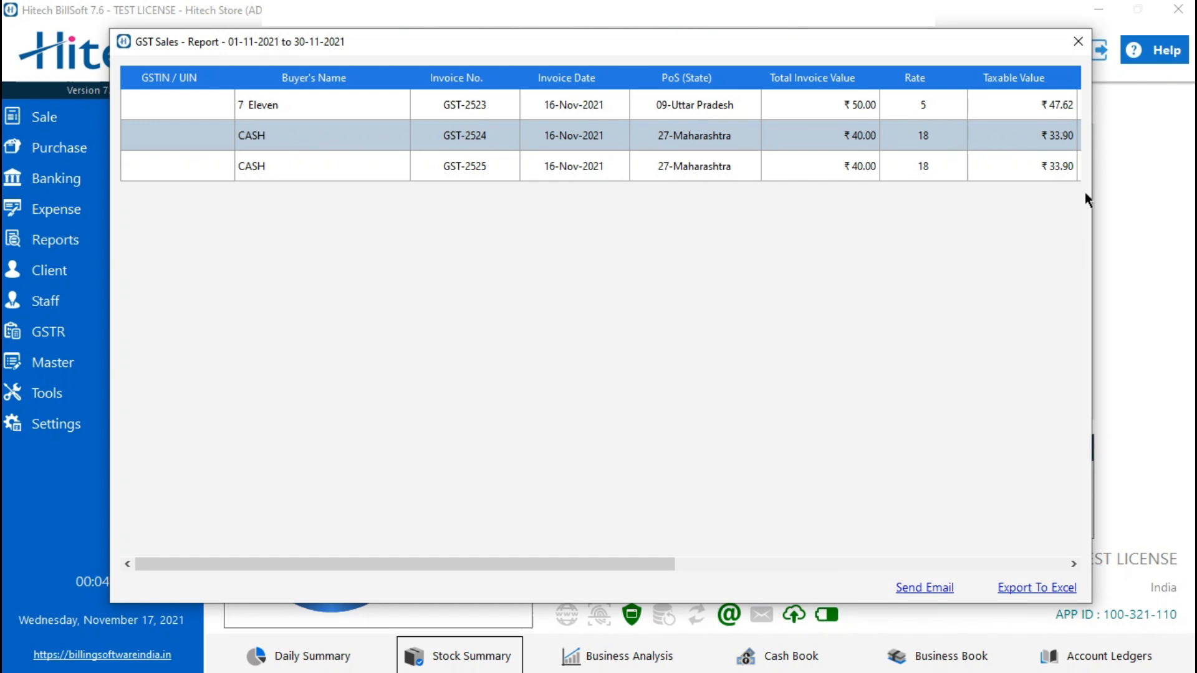
pyautogui.click(1078, 41)
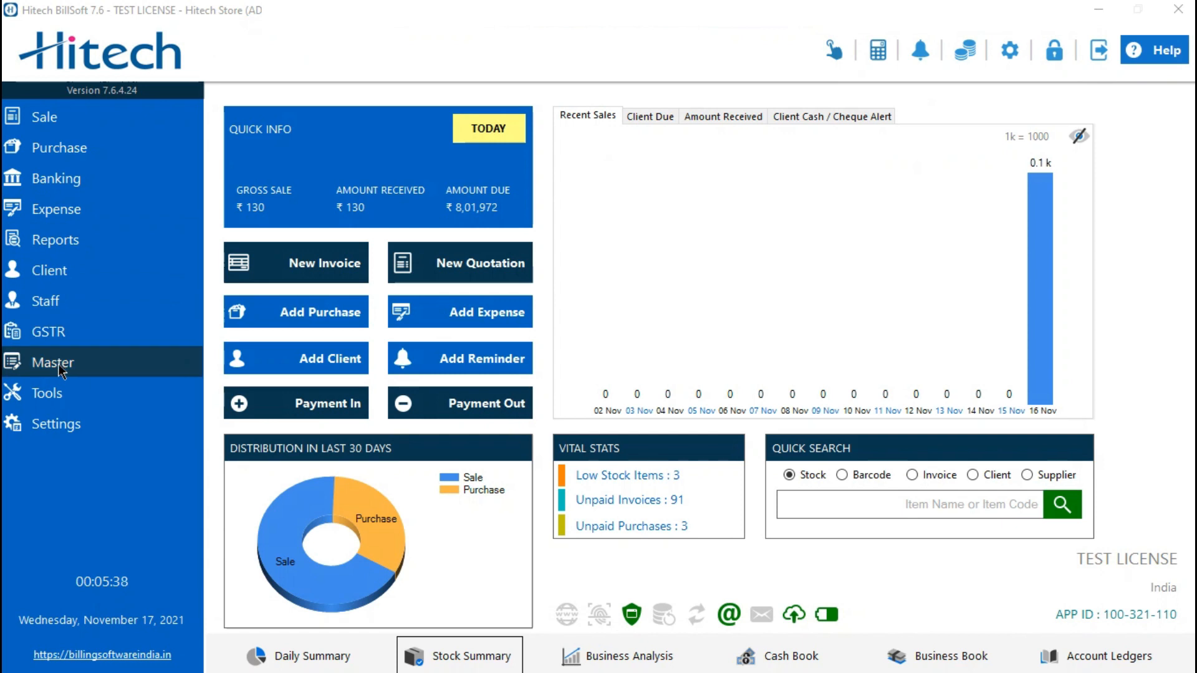
# Add 2 labels for the product 0.5mm lead in the Barcode Generator, using the 65 Labels (38 x 21 mm) template.
pyautogui.click(62, 394)
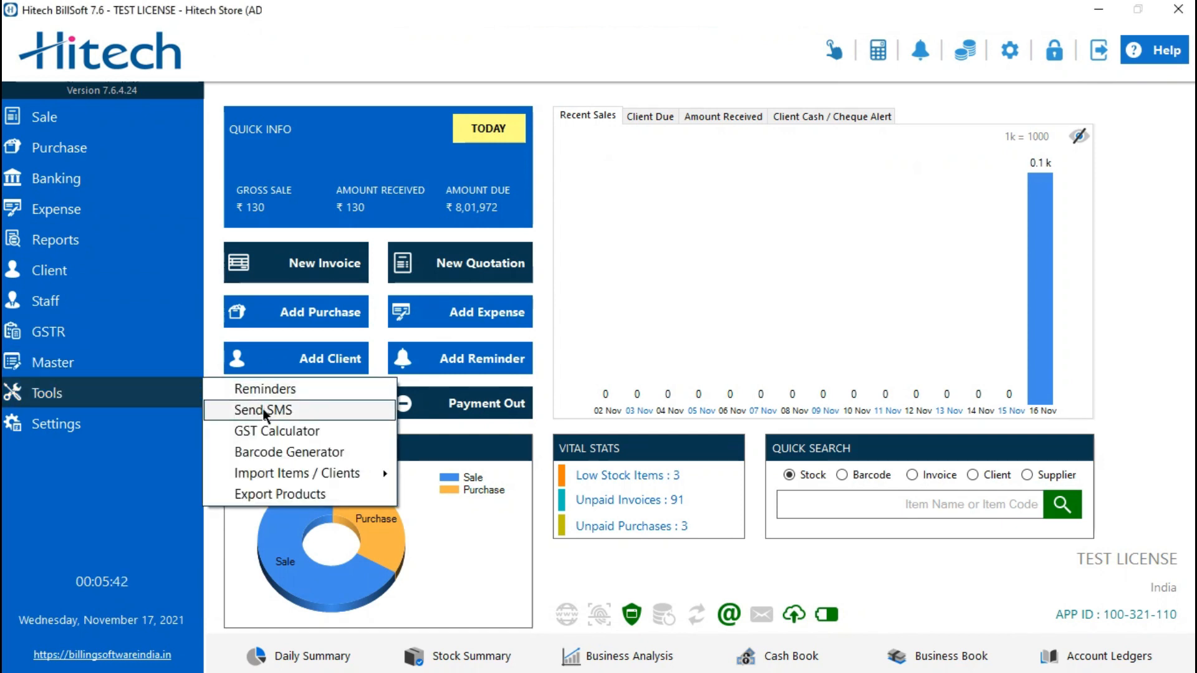
pyautogui.click(273, 450)
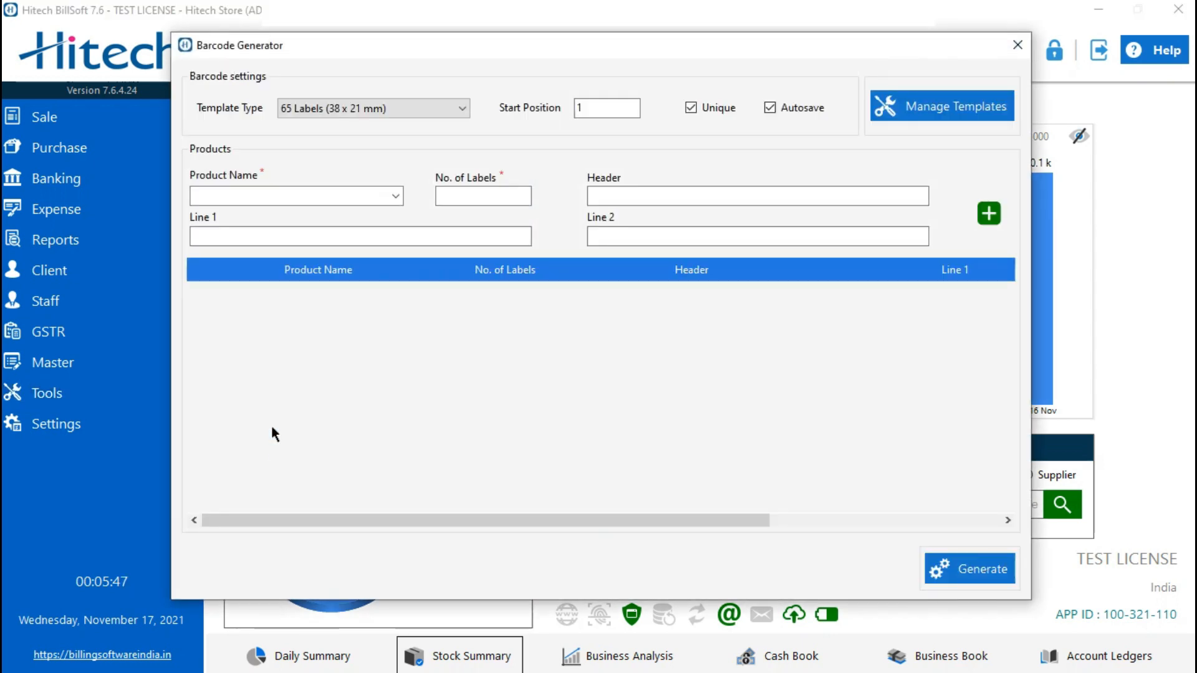
pyautogui.click(449, 111)
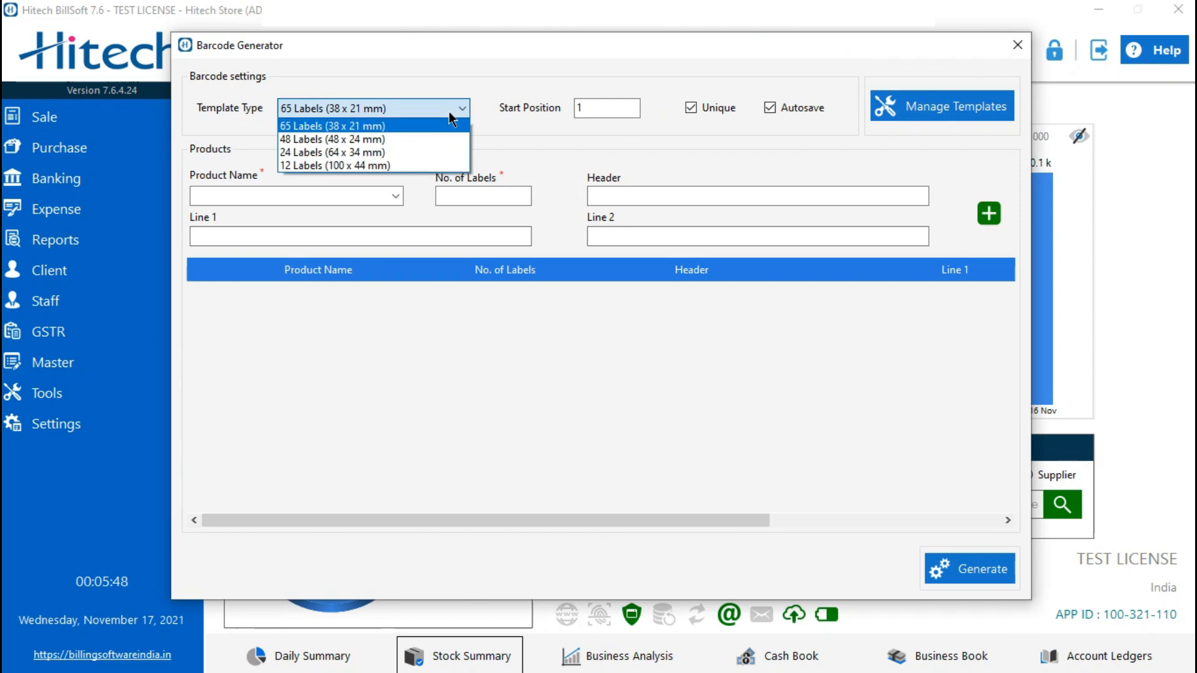
pyautogui.click(449, 111)
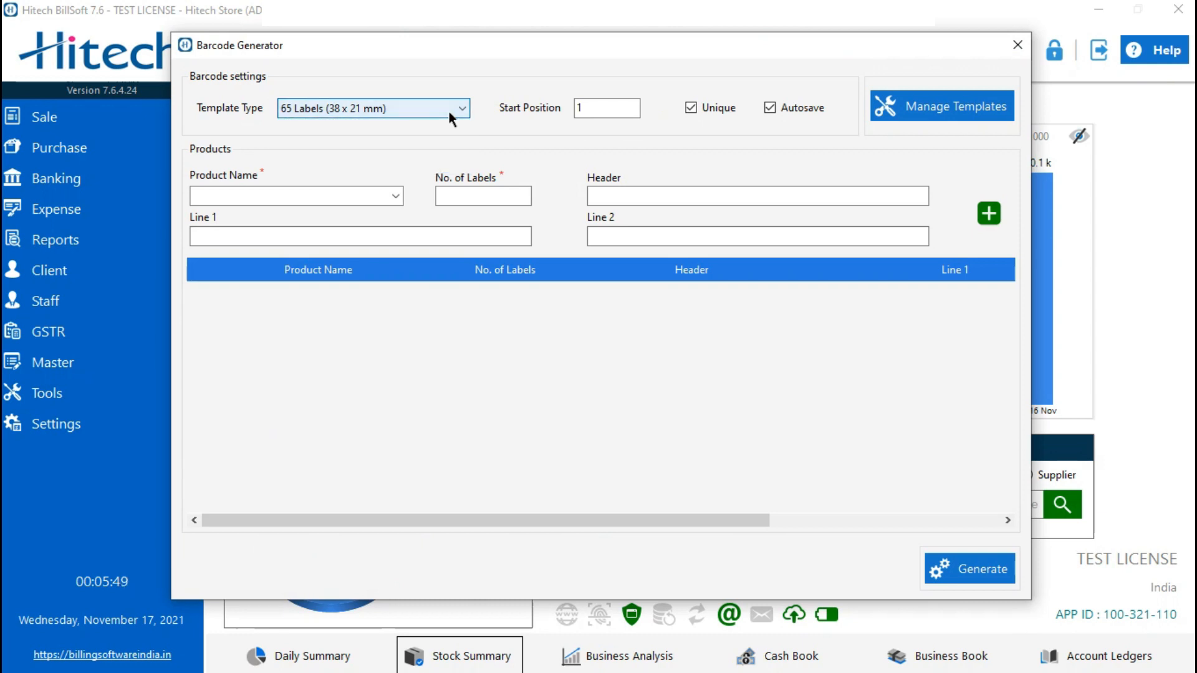
pyautogui.click(396, 196)
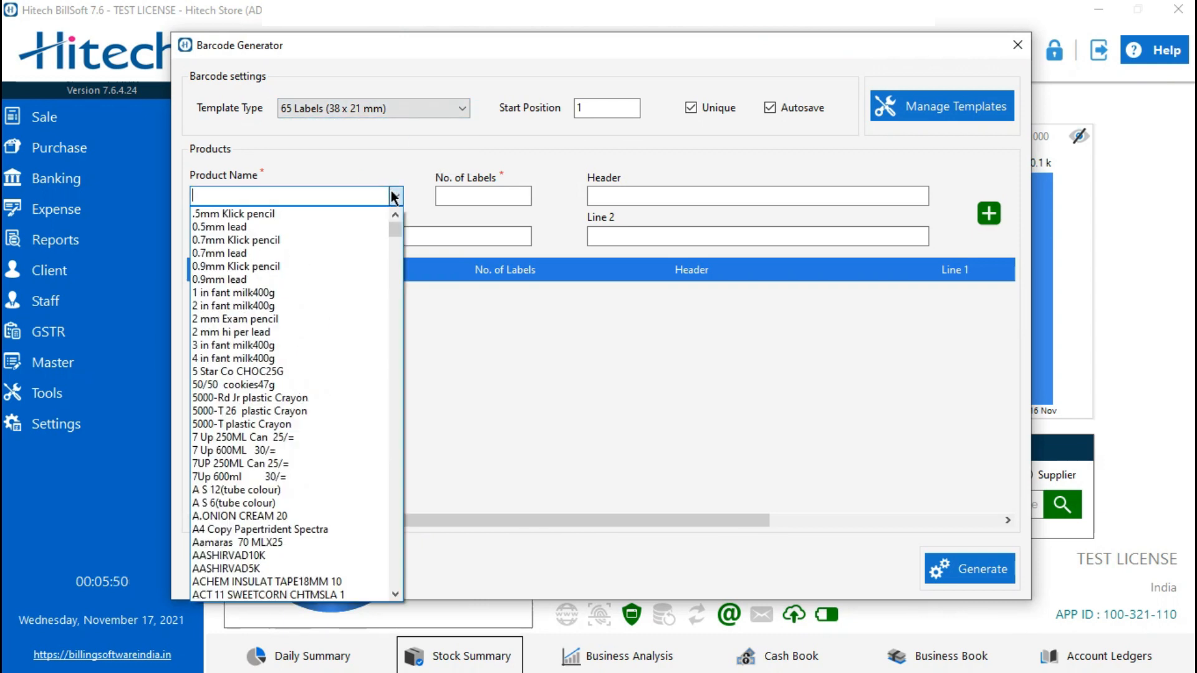
pyautogui.click(240, 228)
pyautogui.click(524, 195)
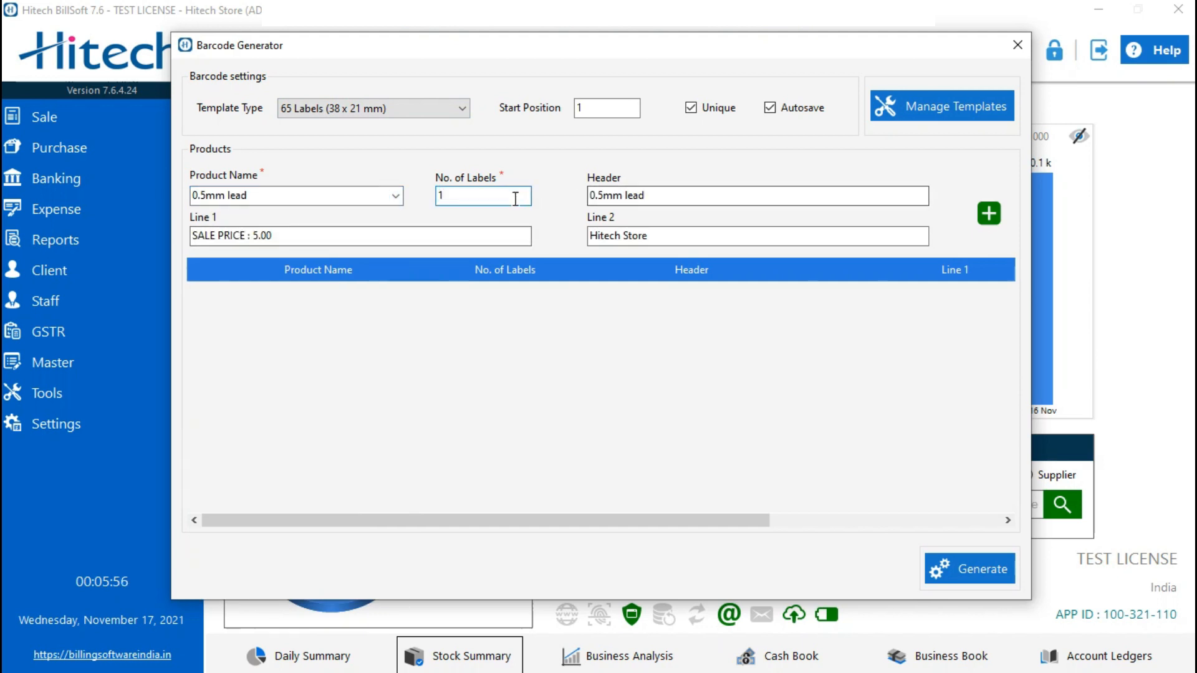
pyautogui.press('BackSpace')
pyautogui.write('2')
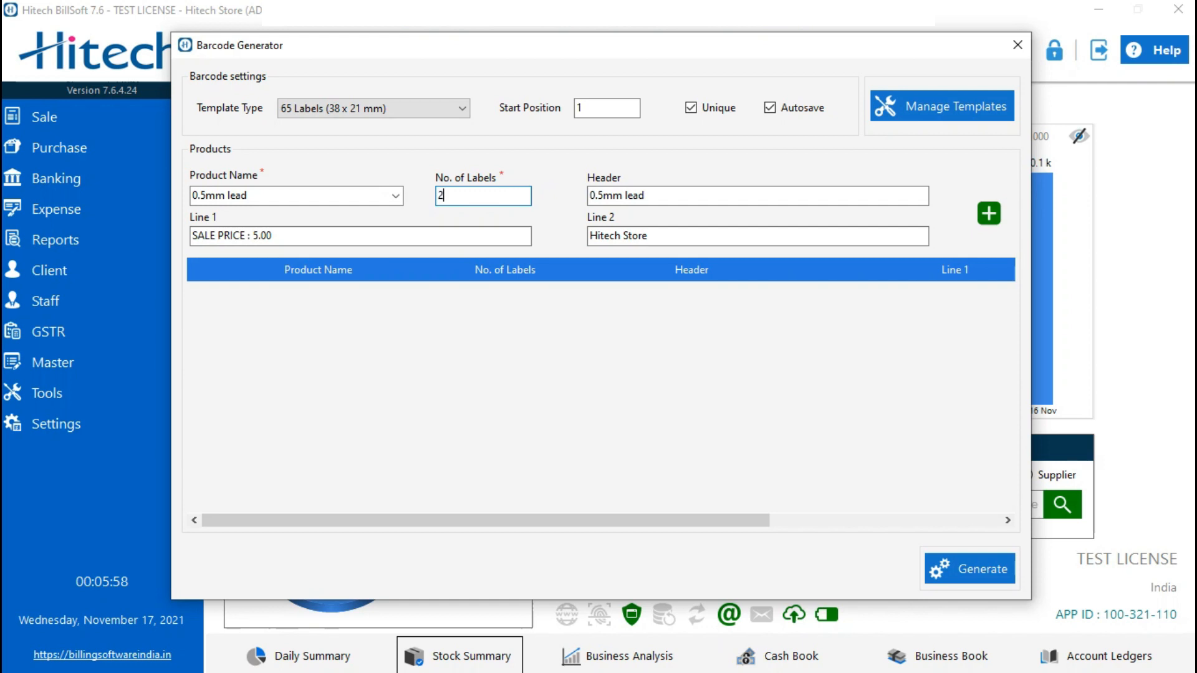
pyautogui.click(989, 214)
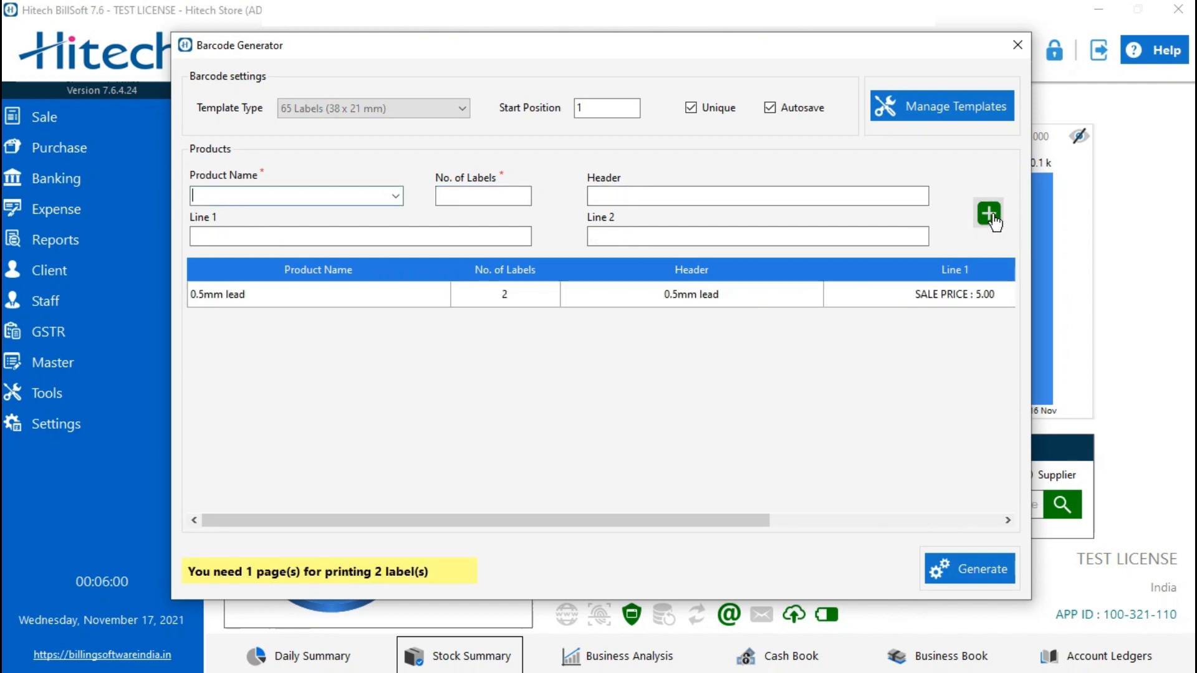
# Generate the 0.5mm lead barcodes, view the print preview, and close it.
pyautogui.click(973, 573)
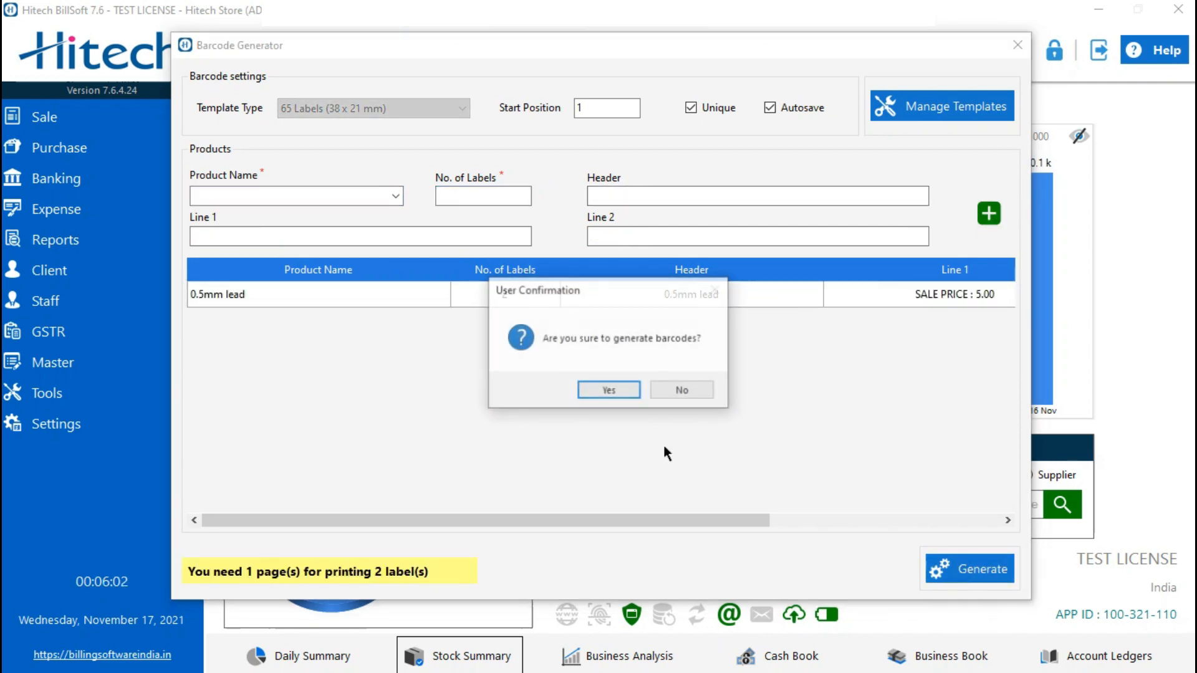
pyautogui.click(622, 394)
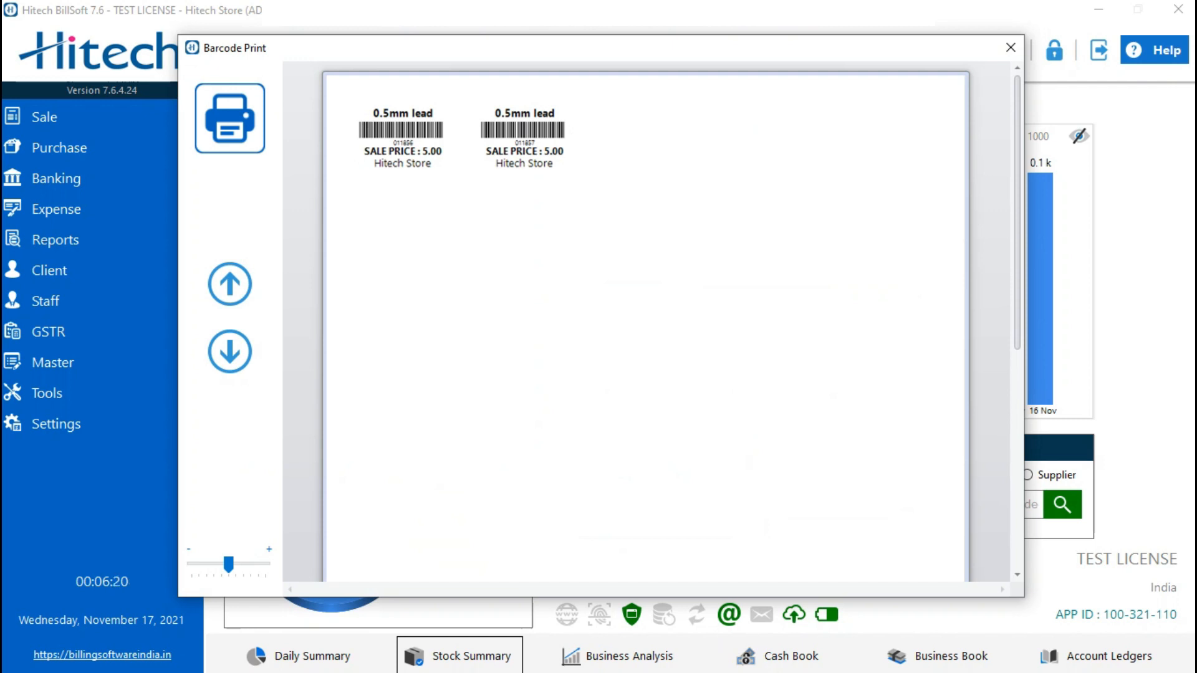
pyautogui.click(1010, 47)
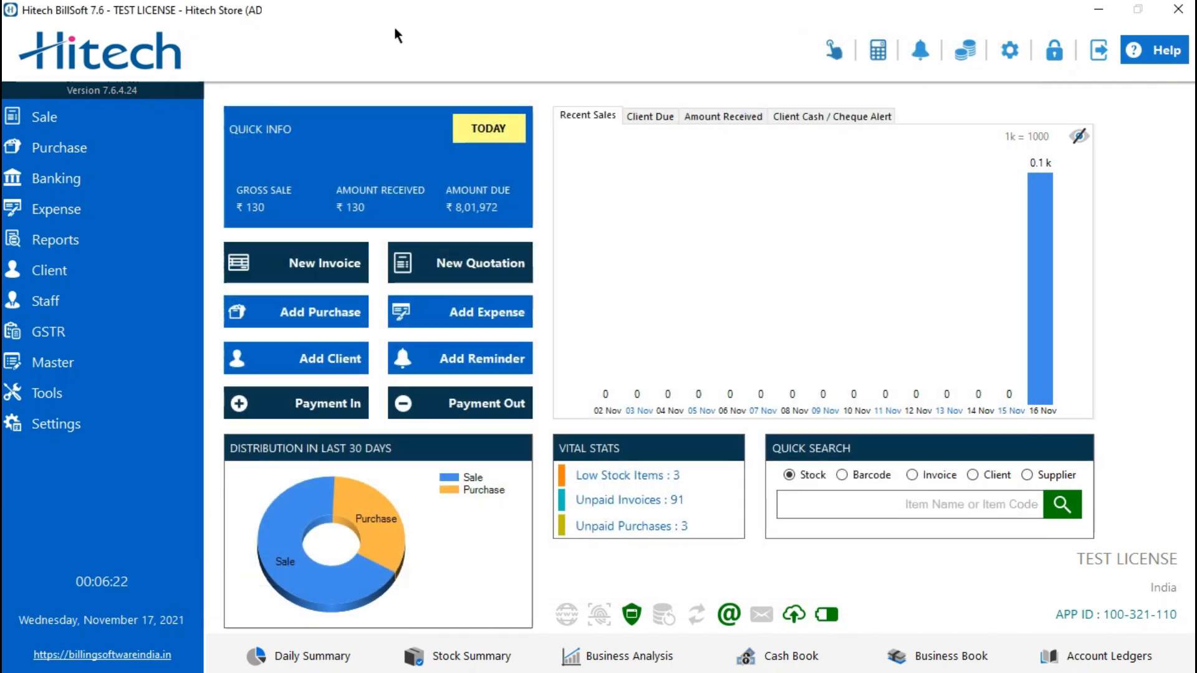
# View the product import form with its sample xlsx file option, and close it without importing anything.
pyautogui.click(107, 393)
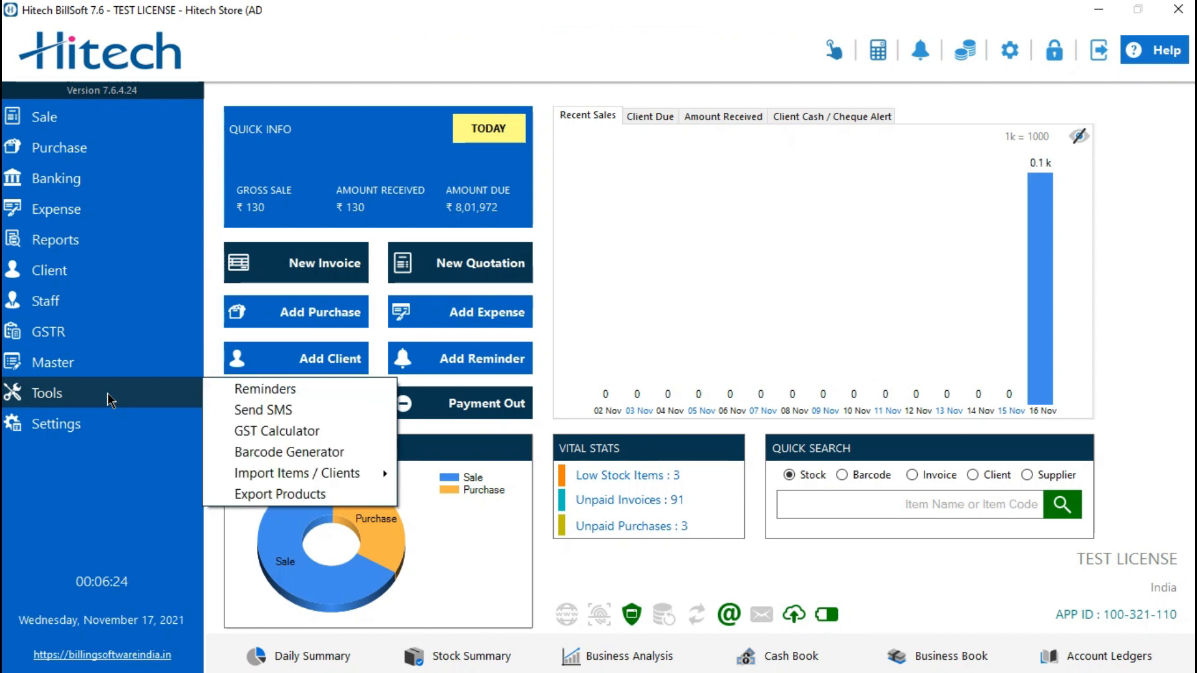
pyautogui.moveTo(288, 475)
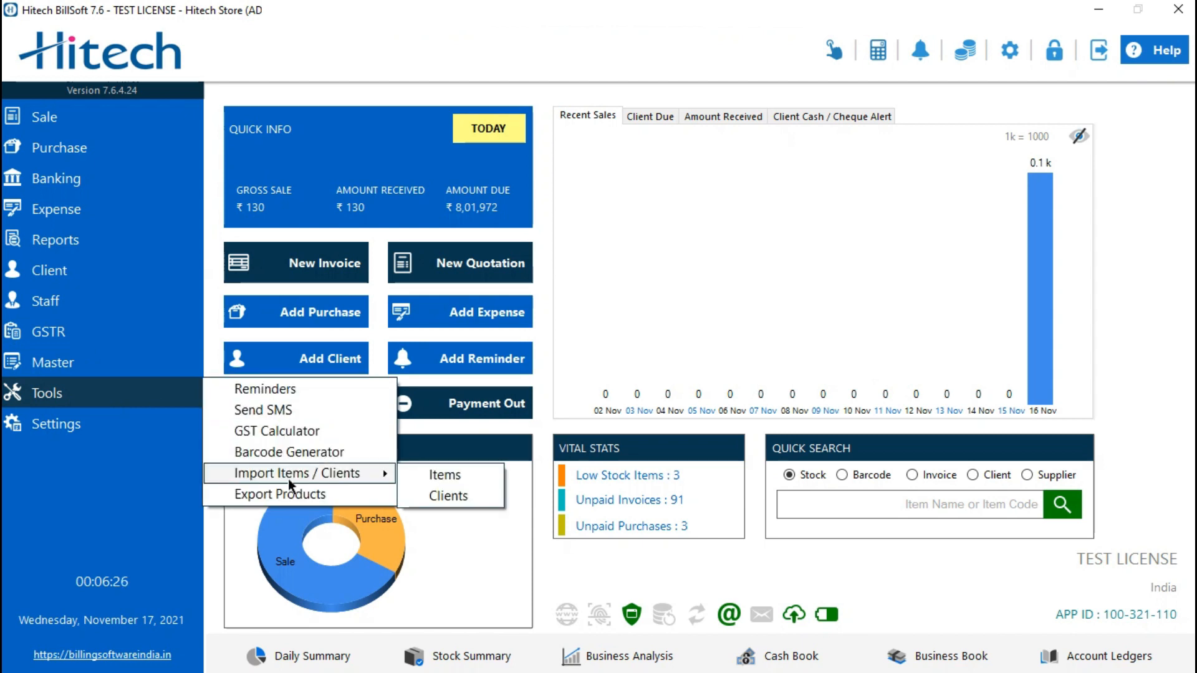
pyautogui.click(422, 474)
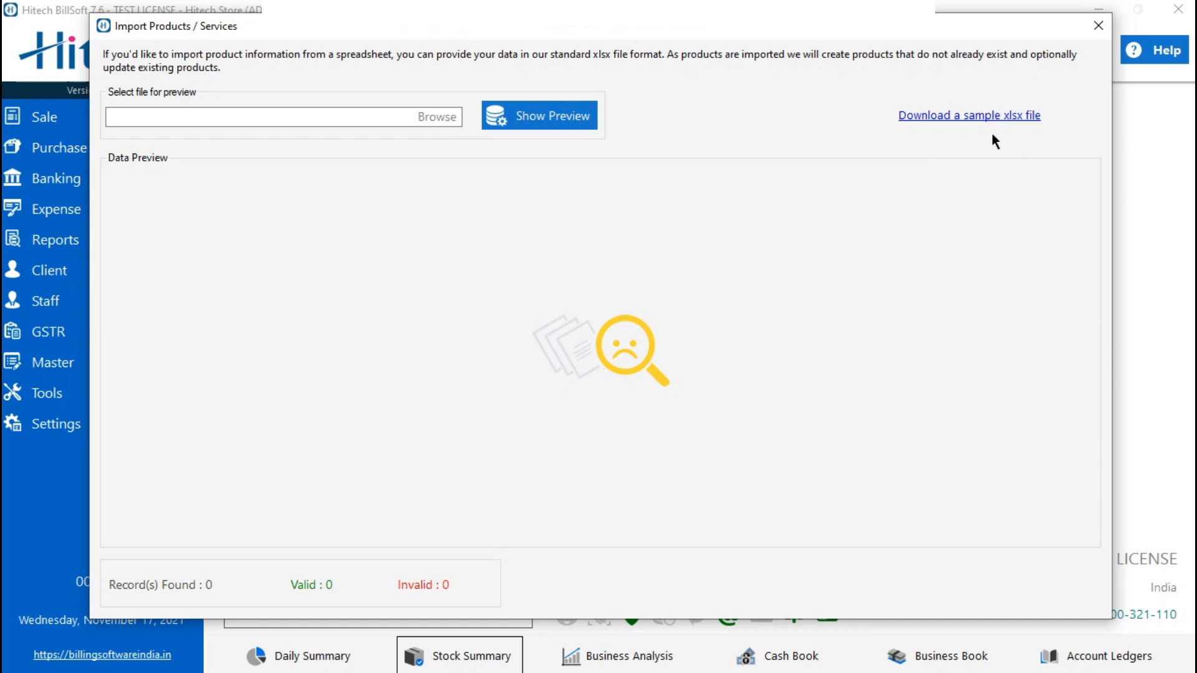
pyautogui.click(1096, 32)
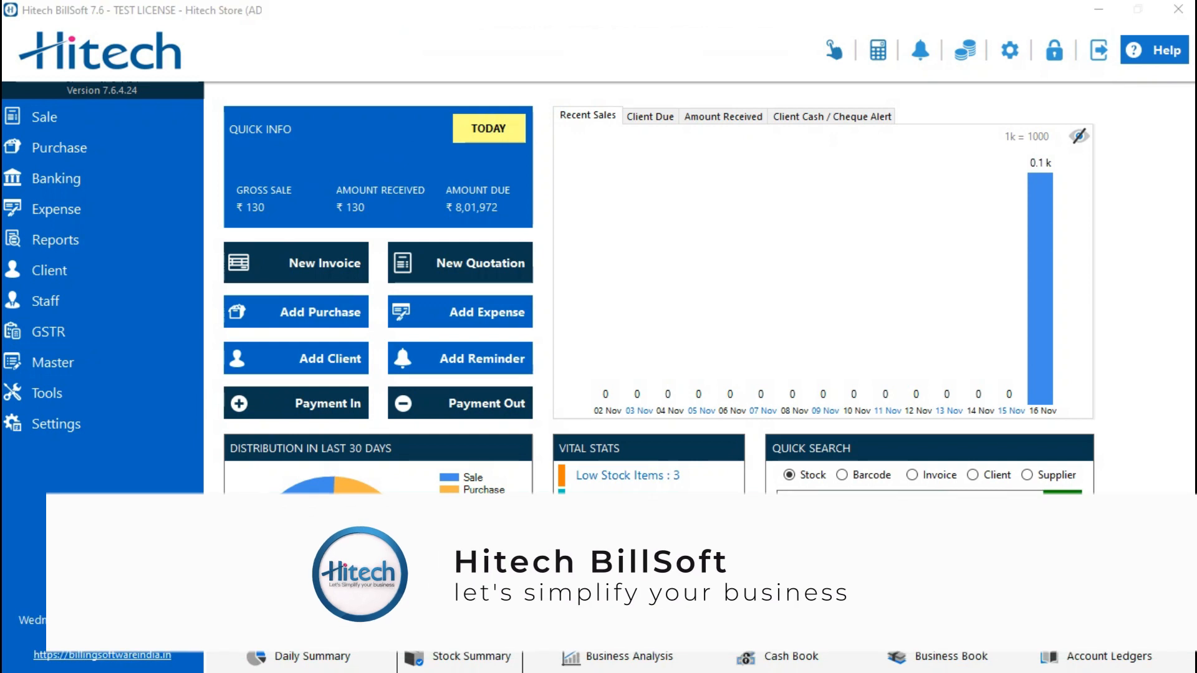
# Review the Backup settings, view the folder selection for backup location 1 without choosing a folder, and close the application settings.
pyautogui.click(55, 424)
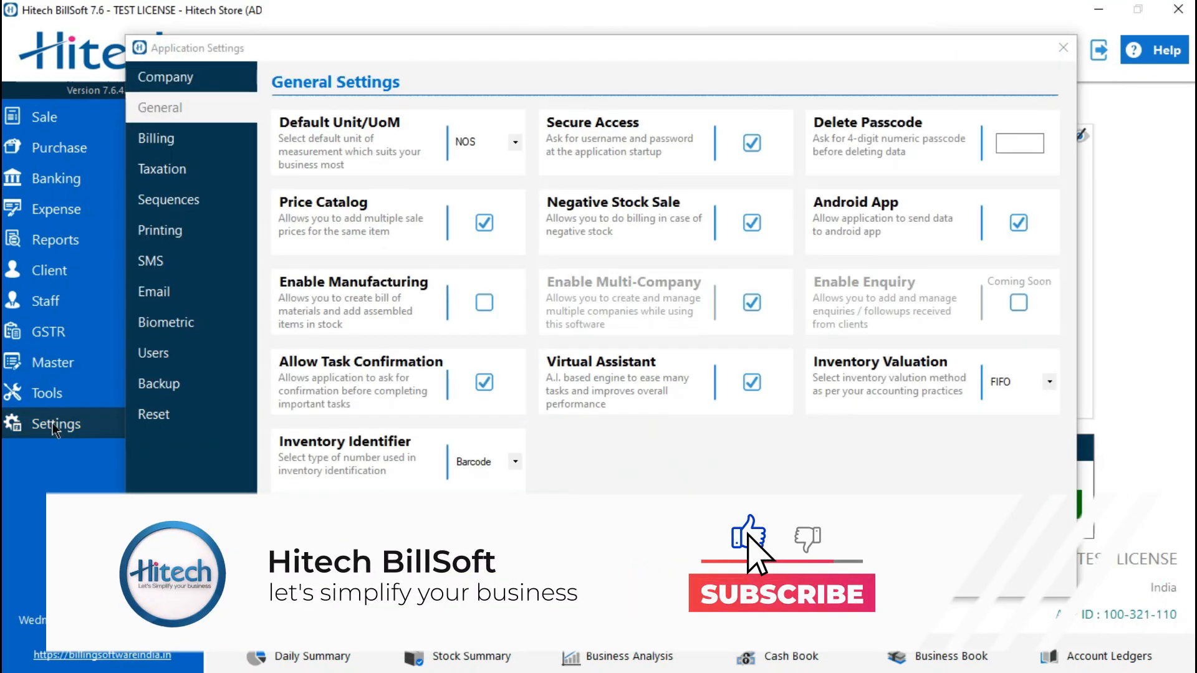
pyautogui.click(187, 393)
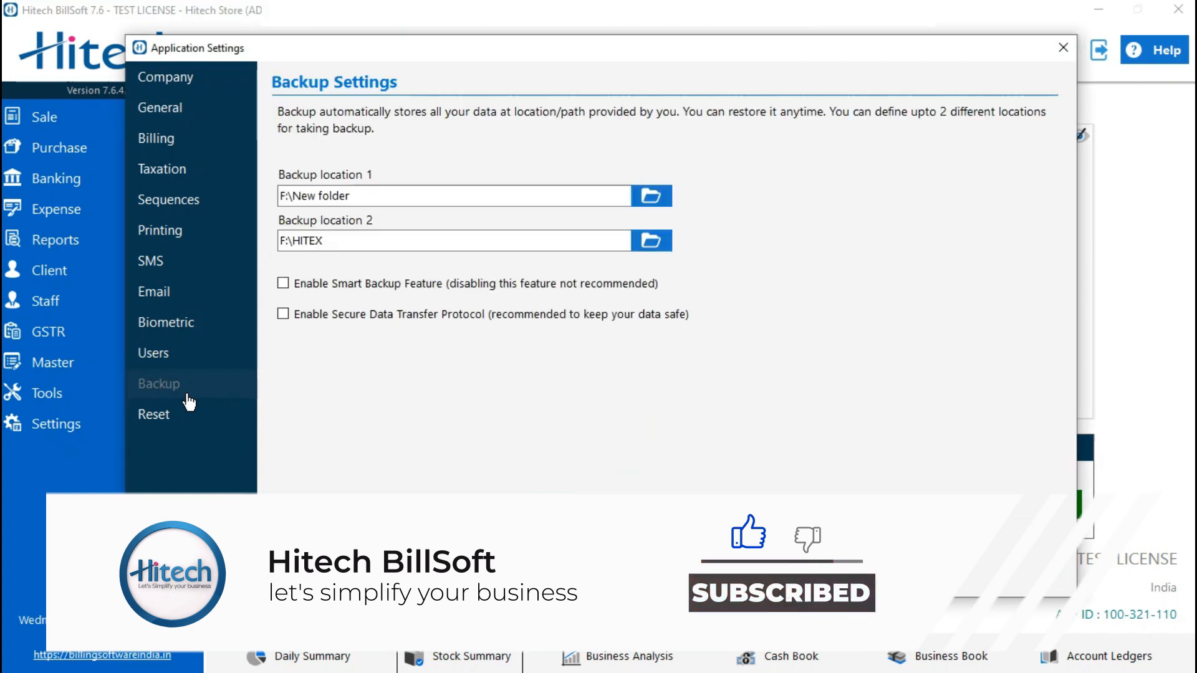
pyautogui.click(637, 193)
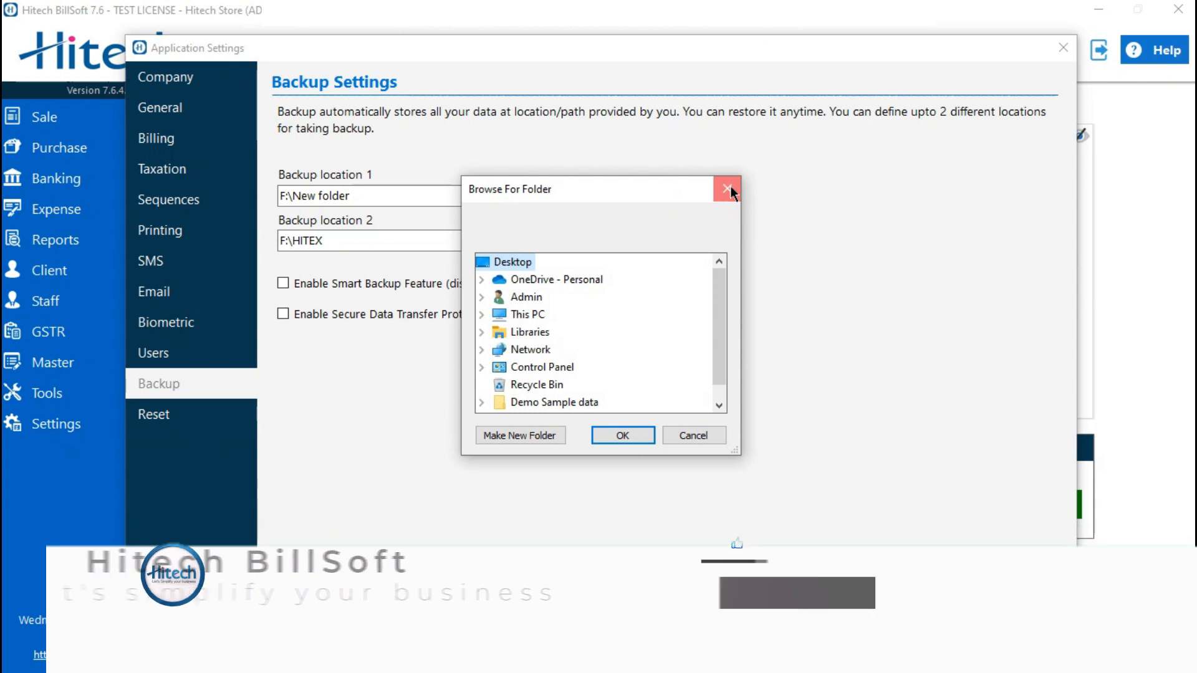
pyautogui.click(729, 187)
pyautogui.click(1063, 48)
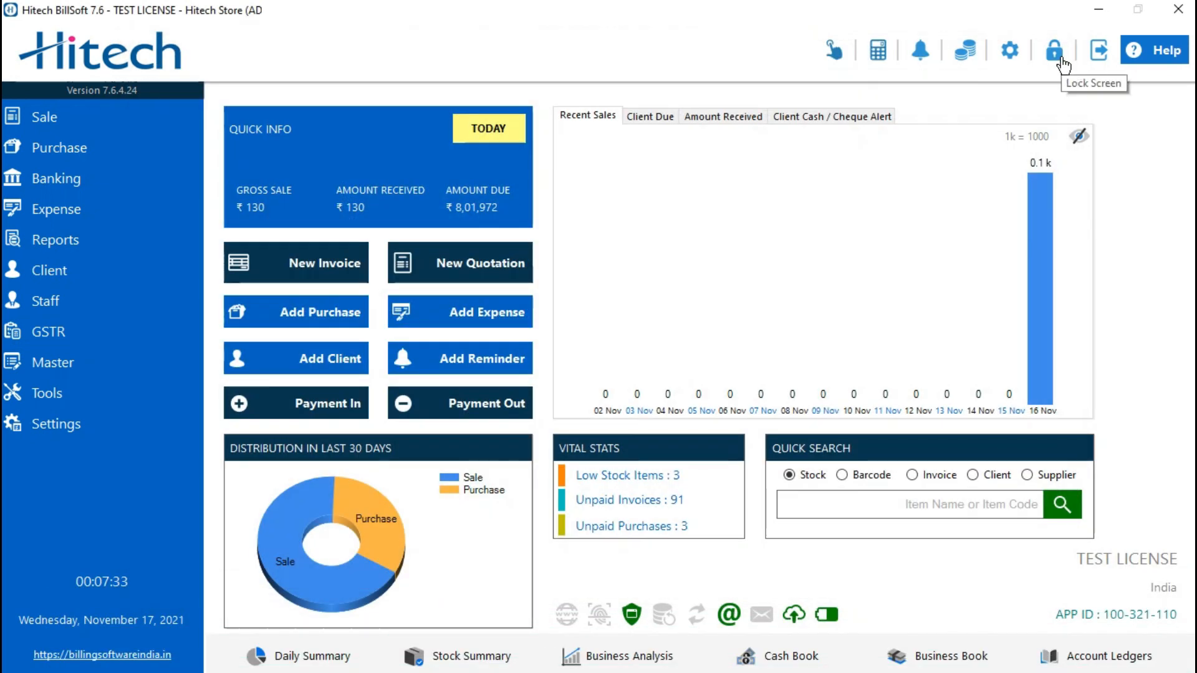